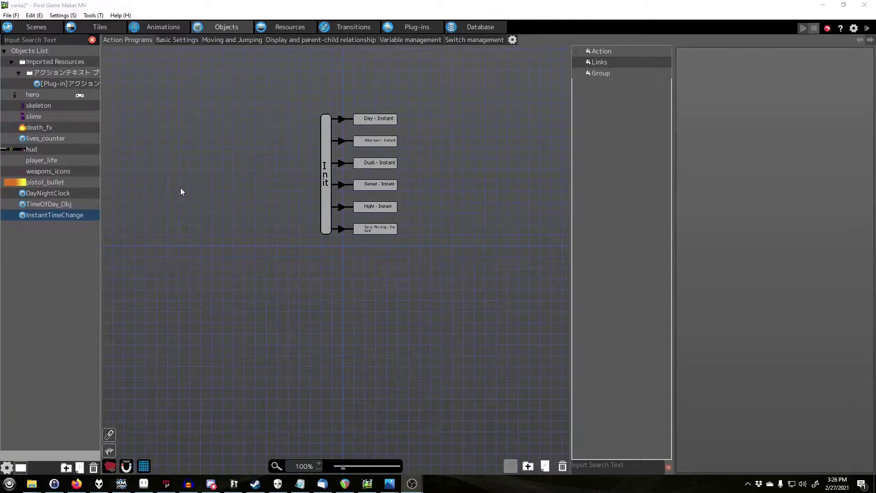
- Review the action programs of TimeOfDay_Obj and InstantTimeChange, and look over the sky colour tiles in the All tileset
{"action": "left_click", "coordinate": [67, 203]}
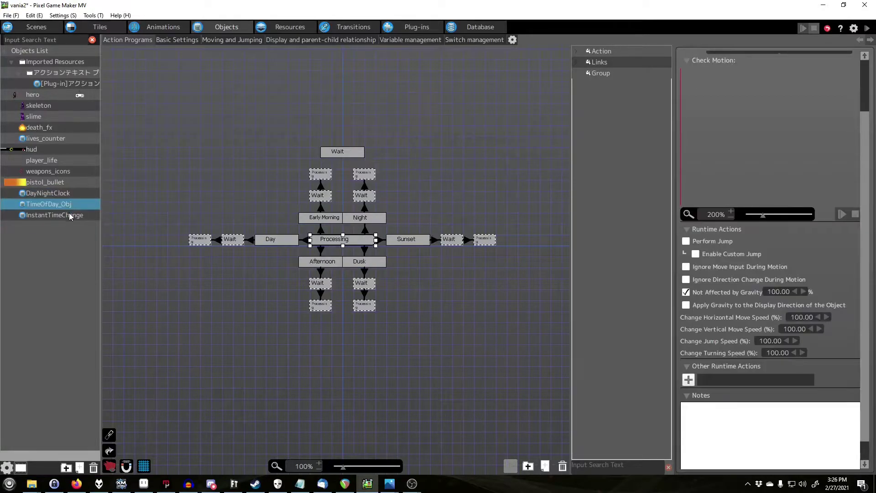
{"action": "left_click", "coordinate": [69, 214]}
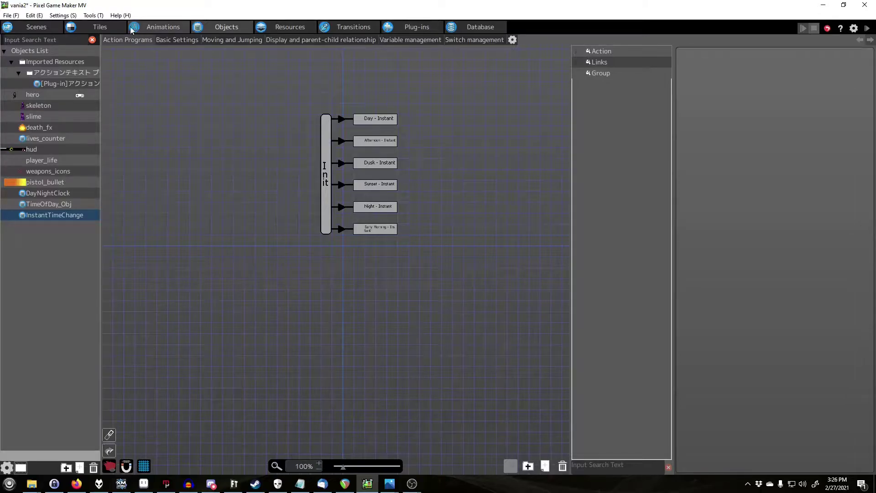
{"action": "left_click", "coordinate": [109, 25]}
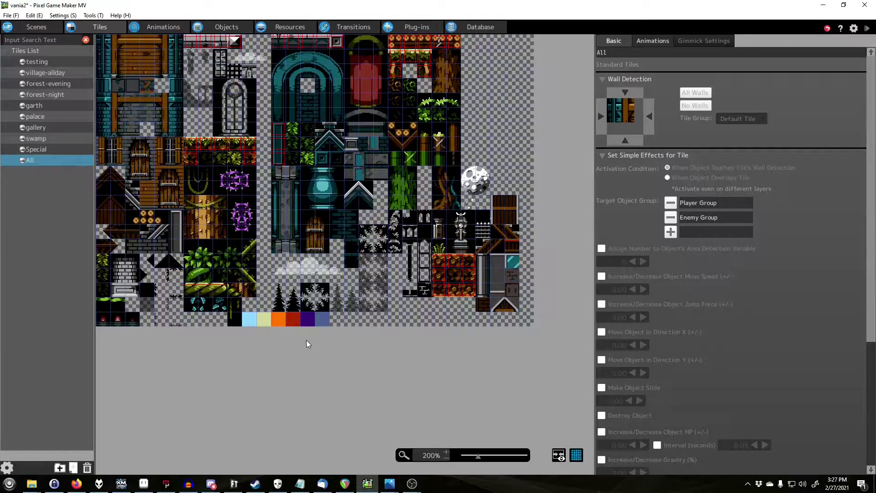
- Return to the home scene, start a test play and walk the hero between the hall and the first staircase
{"action": "left_click", "coordinate": [37, 27]}
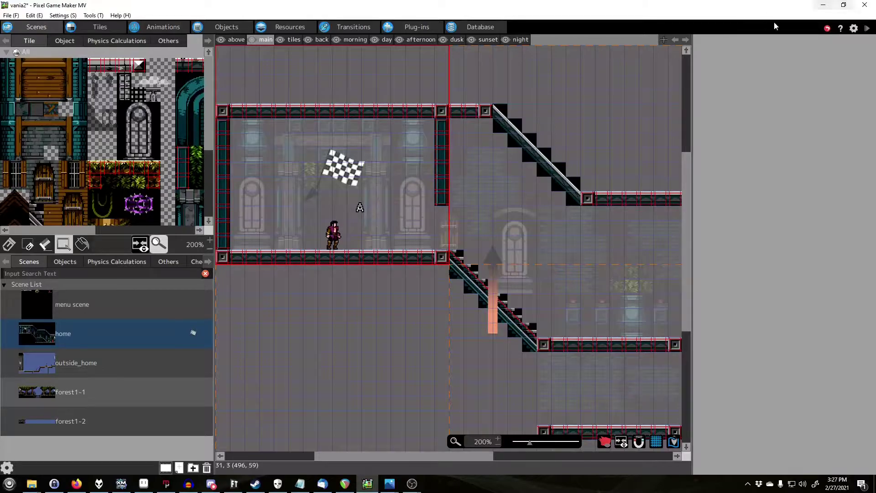
{"action": "left_click", "coordinate": [866, 28]}
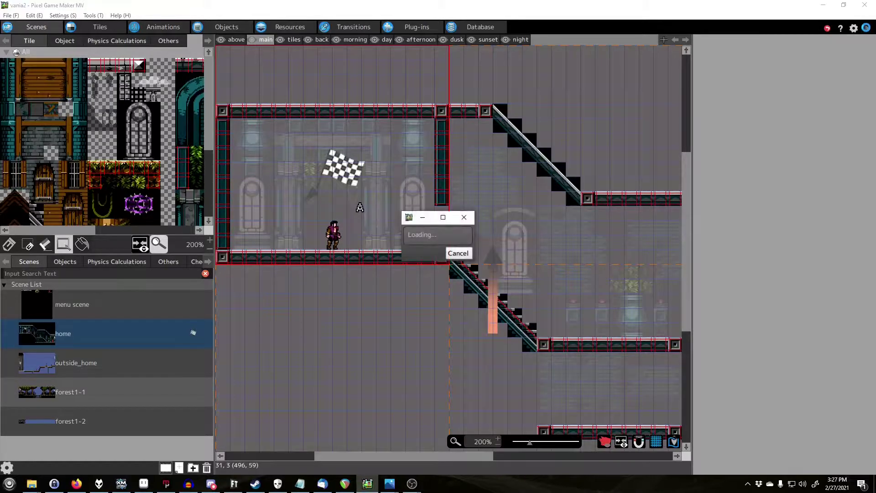
{"action": "key", "text": "Right"}
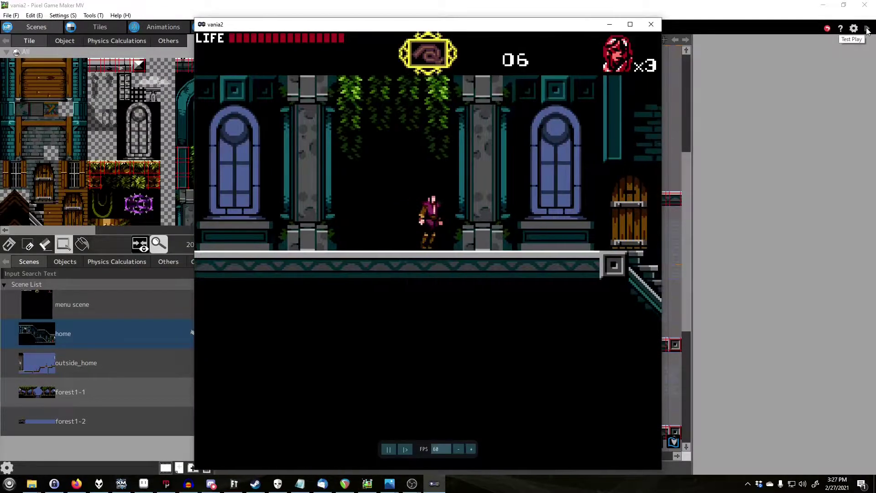
{"action": "key", "text": "Right"}
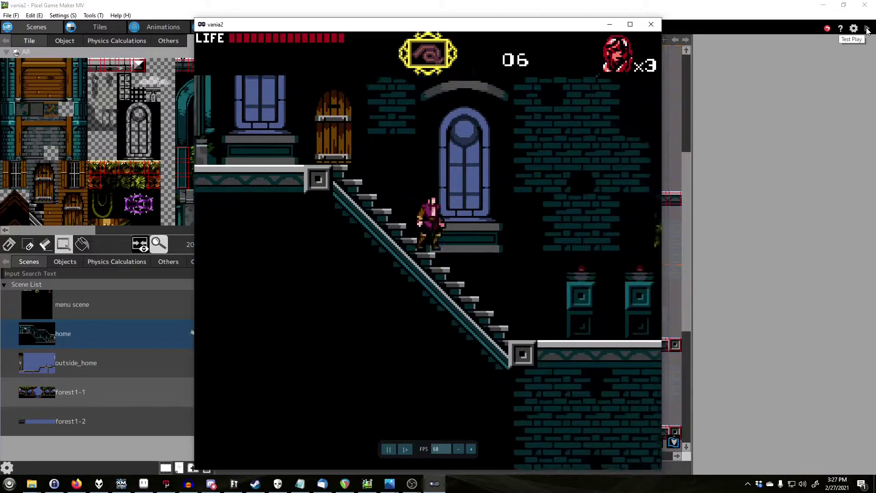
{"action": "key", "text": "Left"}
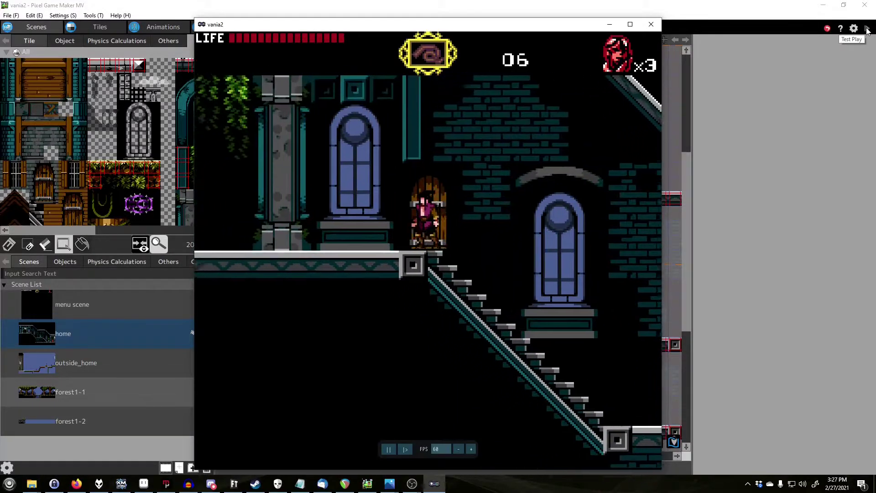
{"action": "key", "text": "Left"}
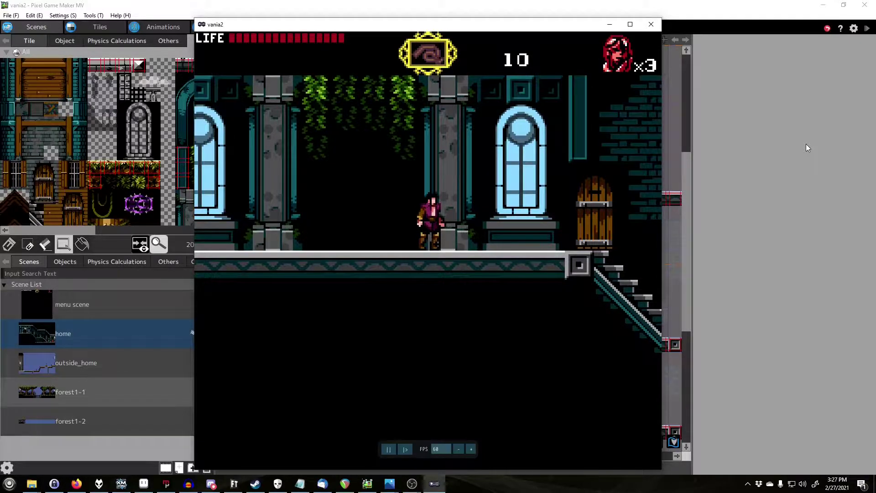
- Walk the hero down the stairs and out of the home into the outdoor scene
{"action": "key", "text": "Right"}
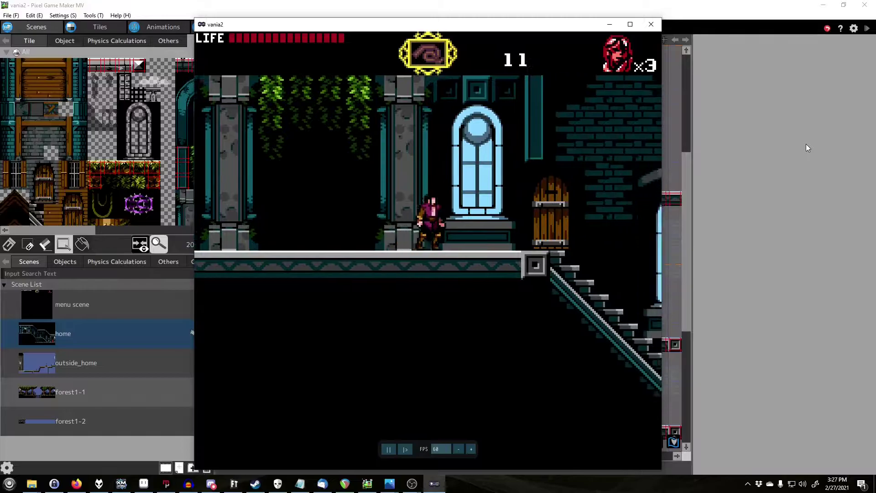
{"action": "key", "text": "Right"}
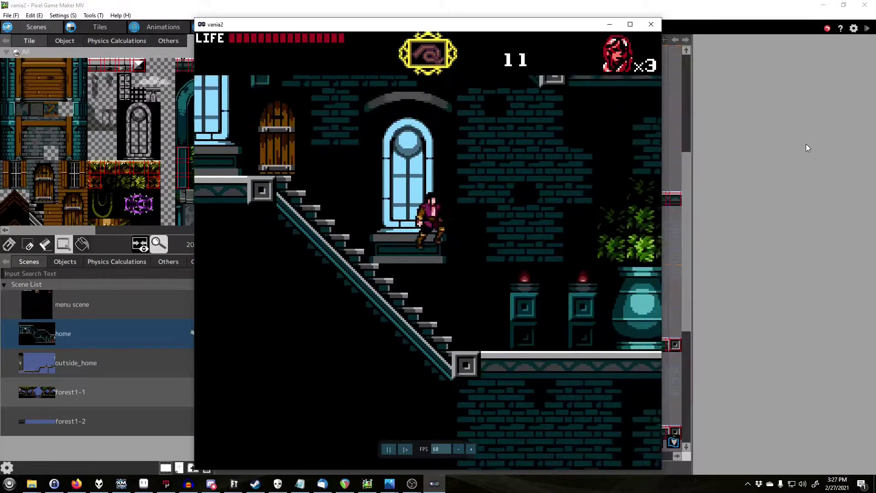
{"action": "key", "text": "Right"}
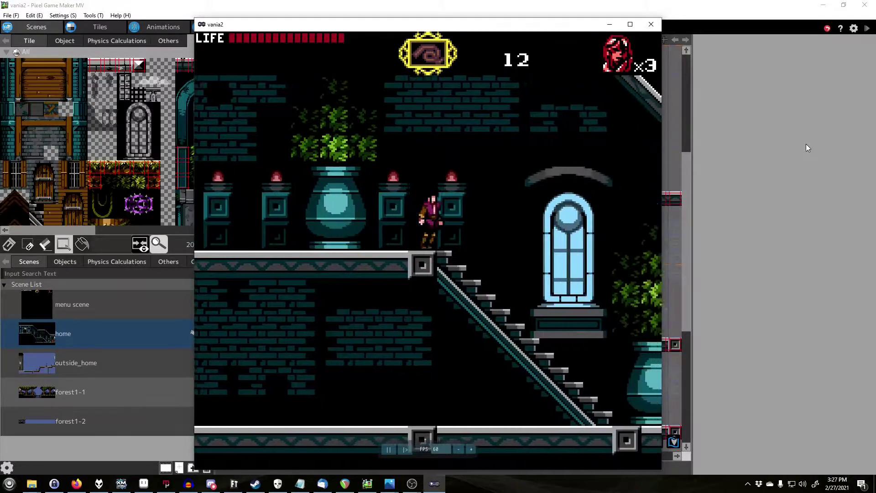
{"action": "key", "text": "Right"}
{"action": "key", "text": "Right"}
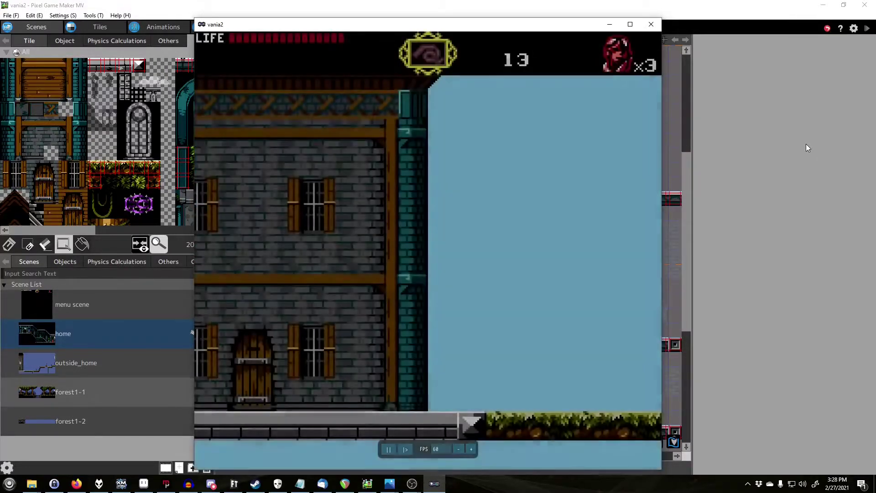
- Move the hero past the house and across the outdoor scene onto the raised log walkway
{"action": "key", "text": "Right"}
{"action": "key", "text": "Right"}
{"action": "key", "text": "Right"}
{"action": "key", "text": "x"}
{"action": "key", "text": "x"}
{"action": "key", "text": "Right"}
{"action": "key", "text": "z"}
{"action": "key", "text": "Right"}
{"action": "key", "text": "Right"}
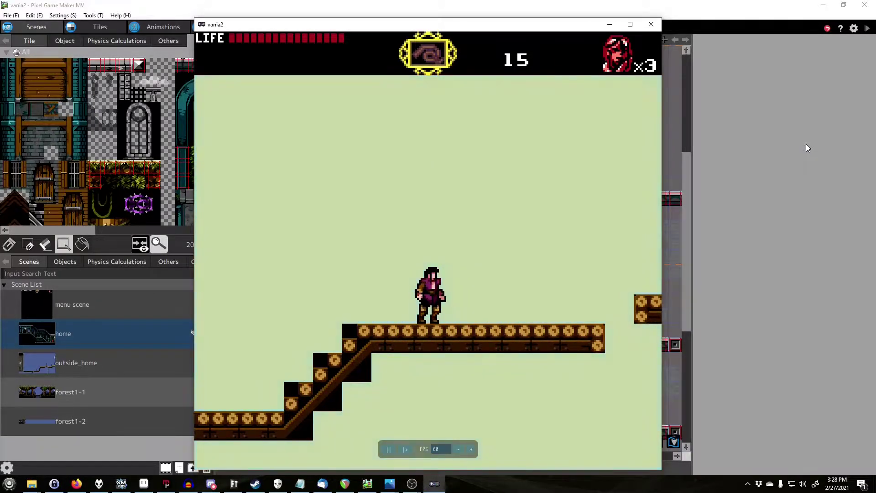
- Defeat the enemy on the floating log platform and jump the hero across to the grassy ledge
{"action": "key", "text": "Right"}
{"action": "key", "text": "x"}
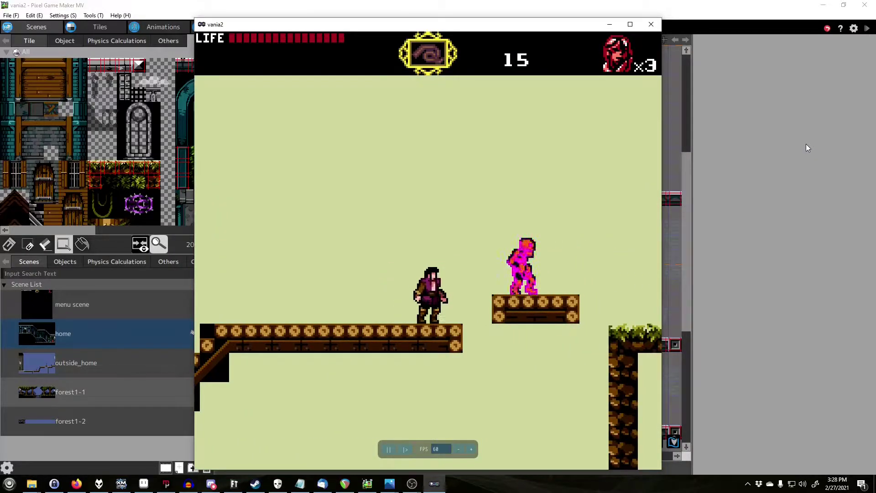
{"action": "key", "text": "x"}
{"action": "key", "text": "z"}
{"action": "key", "text": "Right"}
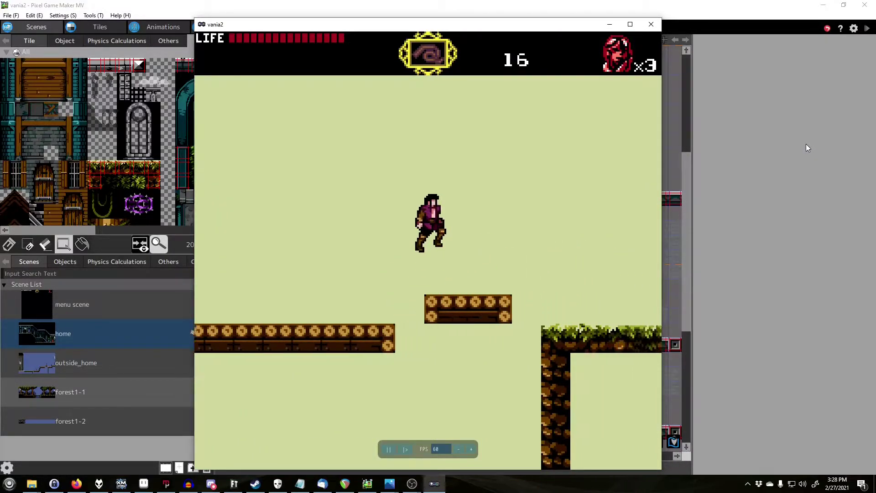
{"action": "key", "text": "Right"}
{"action": "key", "text": "x"}
{"action": "key", "text": "Right"}
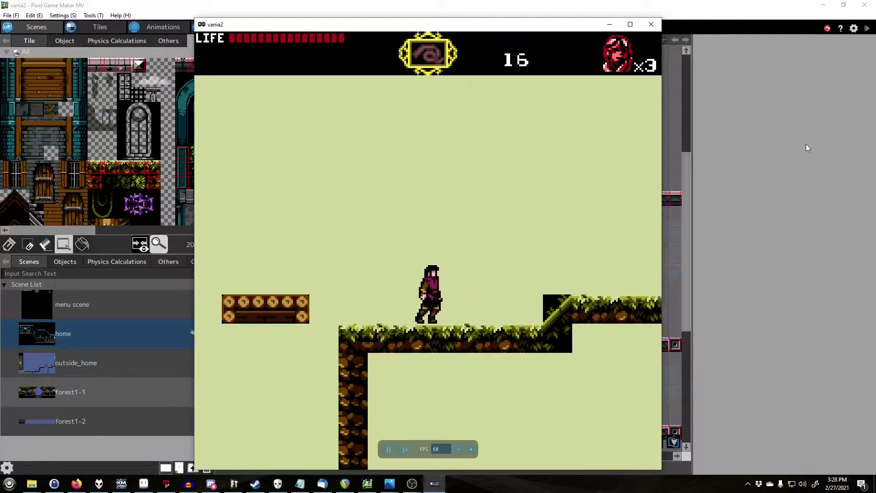
- Walk the hero along the grassy ledge into the forest scene and approach the slime beside the tree
{"action": "key", "text": "Right"}
{"action": "key", "text": "Right"}
{"action": "key", "text": "Right"}
{"action": "key", "text": "Right"}
{"action": "key", "text": "Right"}
{"action": "key", "text": "x"}
{"action": "key", "text": "Left"}
{"action": "key", "text": "Right"}
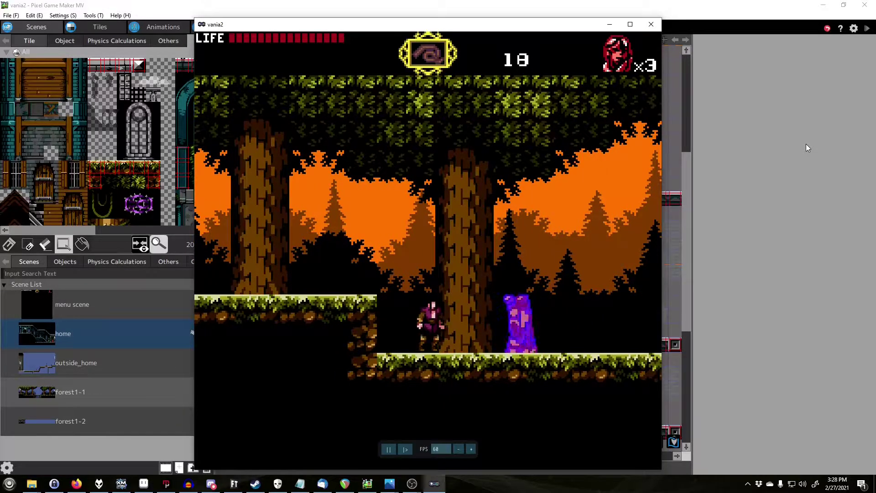
- Attack the slime on the lower forest ground until it is defeated
{"action": "key", "text": "x"}
{"action": "key", "text": "Left"}
{"action": "key", "text": "z"}
{"action": "key", "text": "Right"}
{"action": "key", "text": "z"}
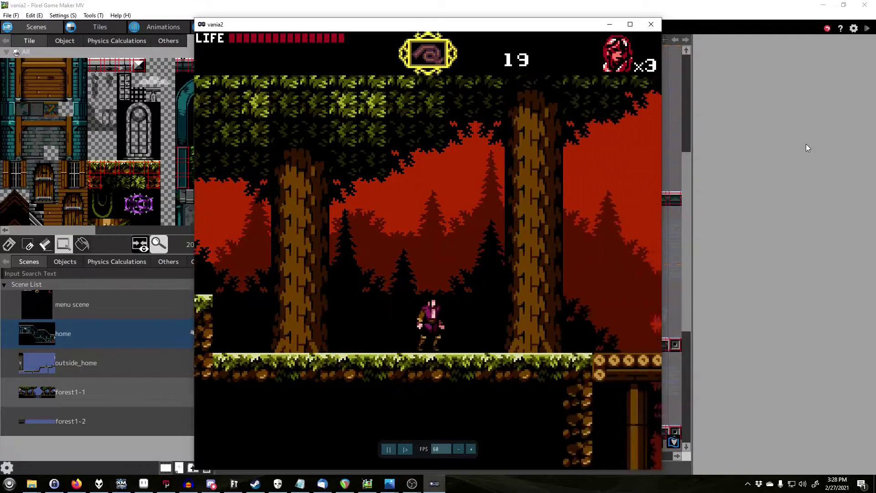
- Cross the forest log bridge while the sky changes and defeat the slime on its far side
{"action": "key", "text": "Right"}
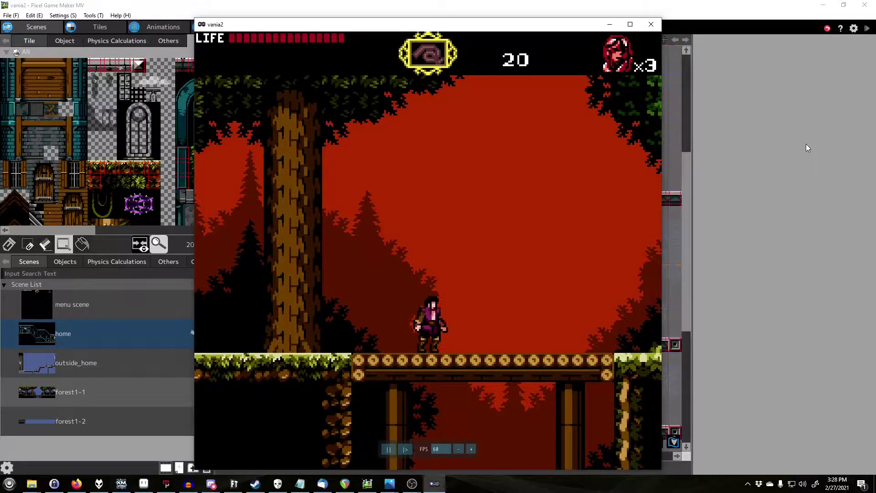
{"action": "key", "text": "Right"}
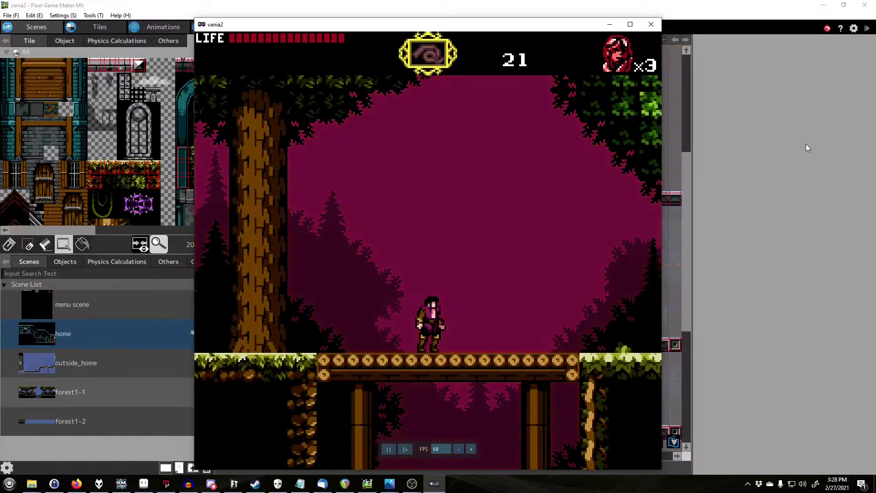
{"action": "key", "text": "Right"}
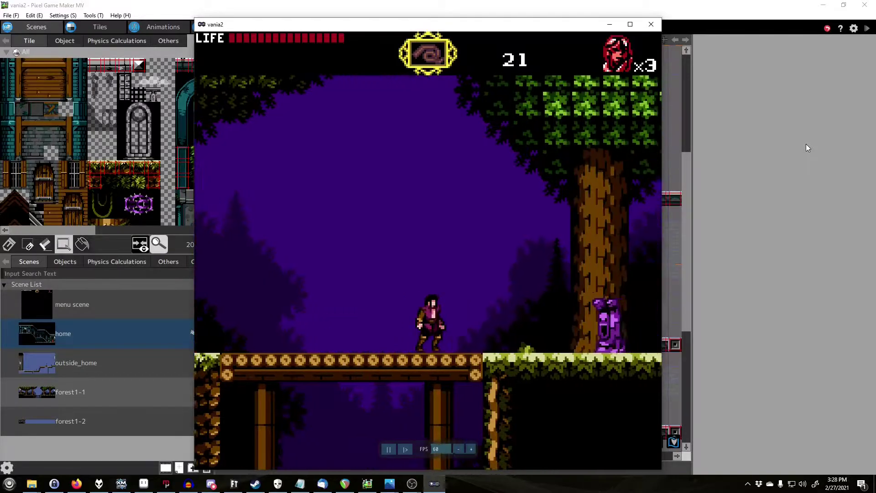
{"action": "key", "text": "x"}
{"action": "key", "text": "Right"}
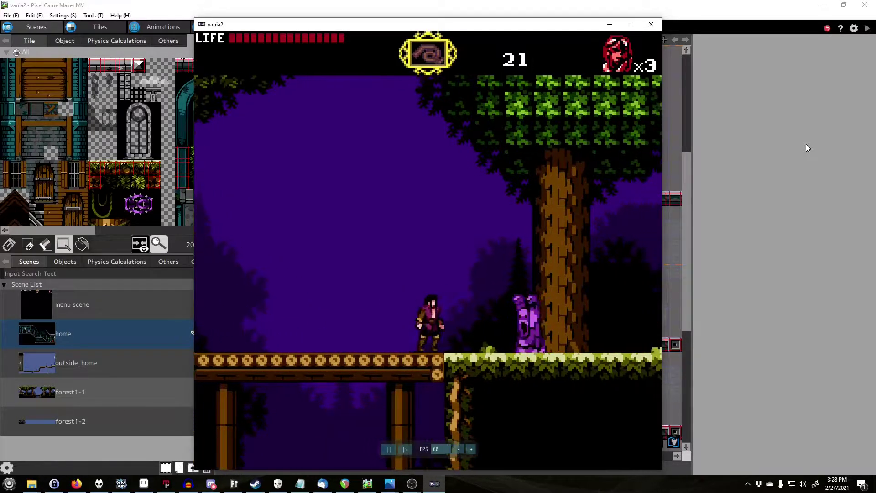
{"action": "key", "text": "x"}
{"action": "key", "text": "Right"}
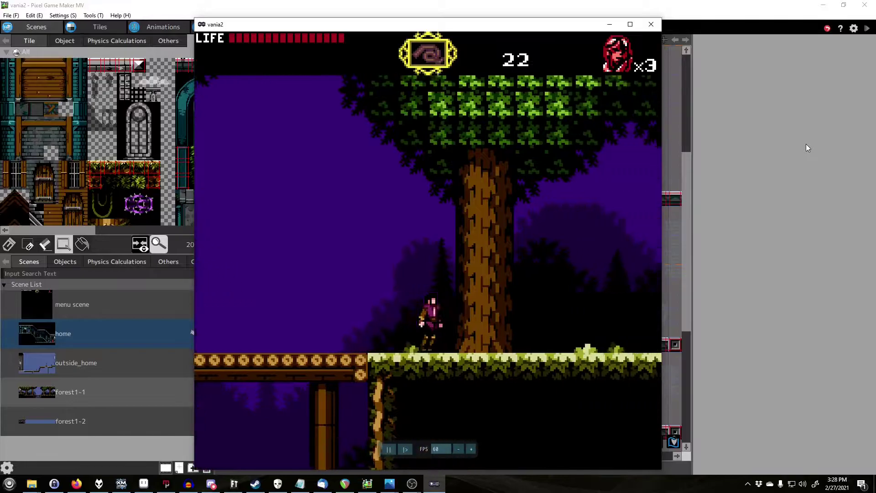
- Walk the hero back and forth around the log bridge to check the night-to-morning sky change, and end the test play
{"action": "key", "text": "Right"}
{"action": "key", "text": "Left"}
{"action": "key", "text": "Right"}
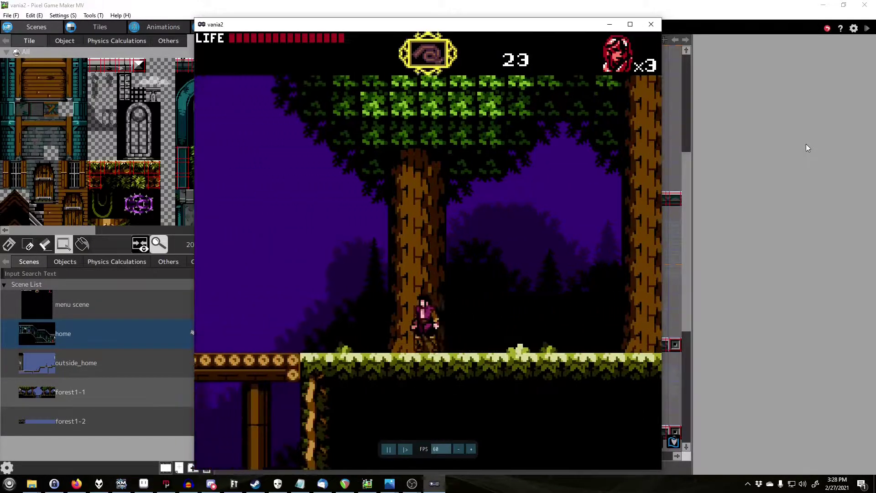
{"action": "key", "text": "Left"}
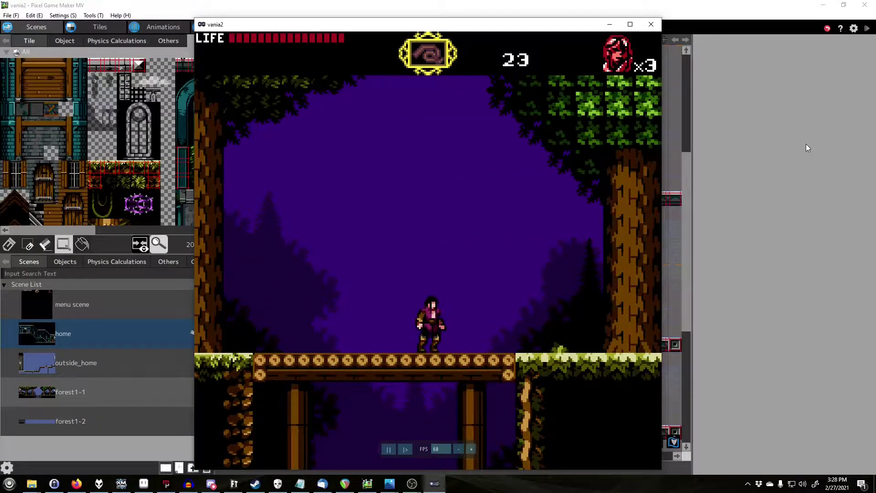
{"action": "key", "text": "Right"}
{"action": "key", "text": "Left"}
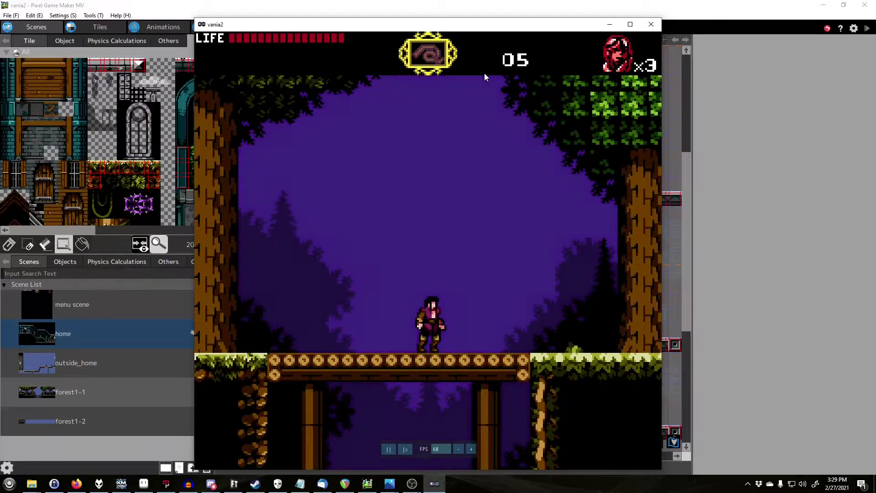
{"action": "key", "text": "Right"}
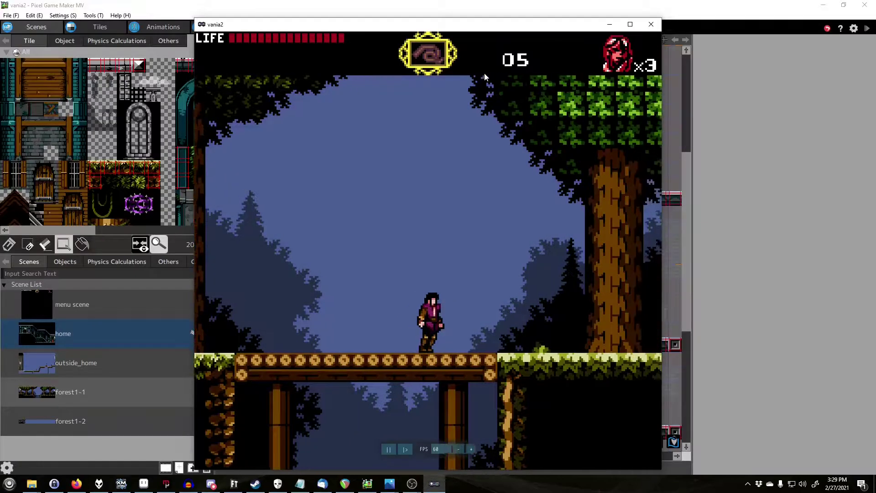
{"action": "key", "text": "Right"}
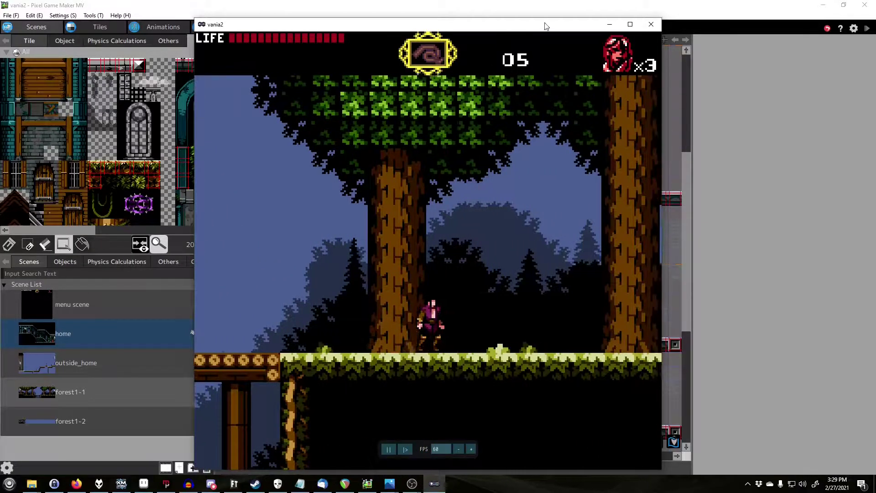
{"action": "left_click", "coordinate": [654, 28]}
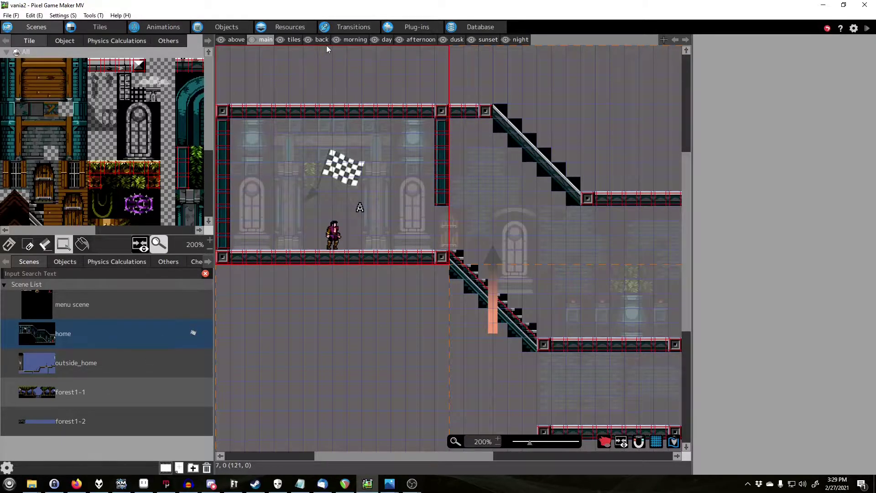
- Look at the menu scene's HUD layer and examine the action programs of DayNightClock and TimeOfDay_Obj
{"action": "left_click", "coordinate": [92, 309]}
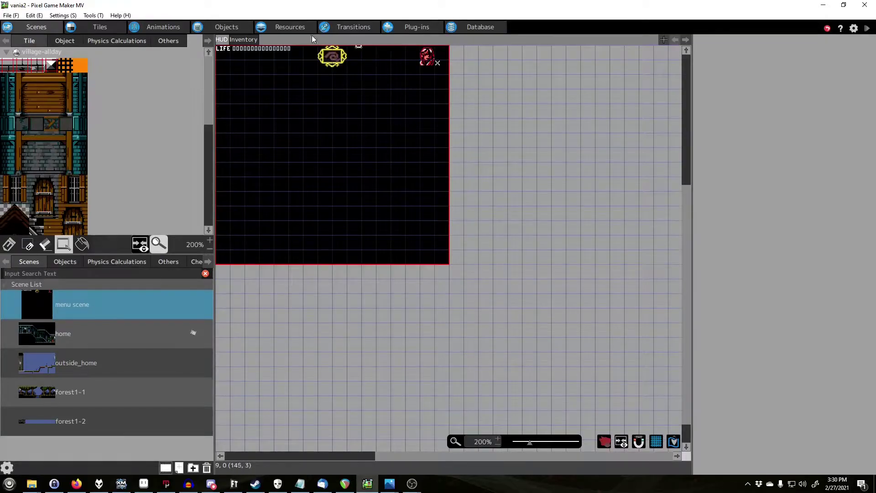
{"action": "left_click", "coordinate": [226, 27]}
{"action": "left_click", "coordinate": [50, 197]}
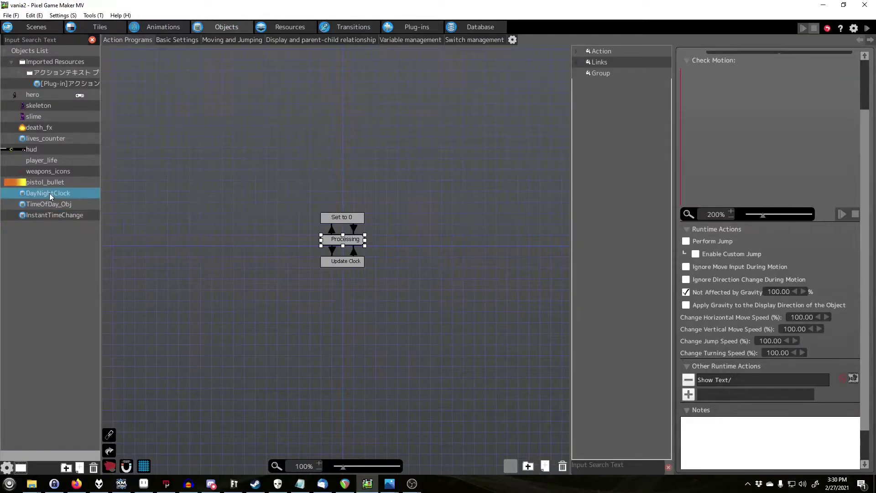
{"action": "left_click", "coordinate": [410, 189]}
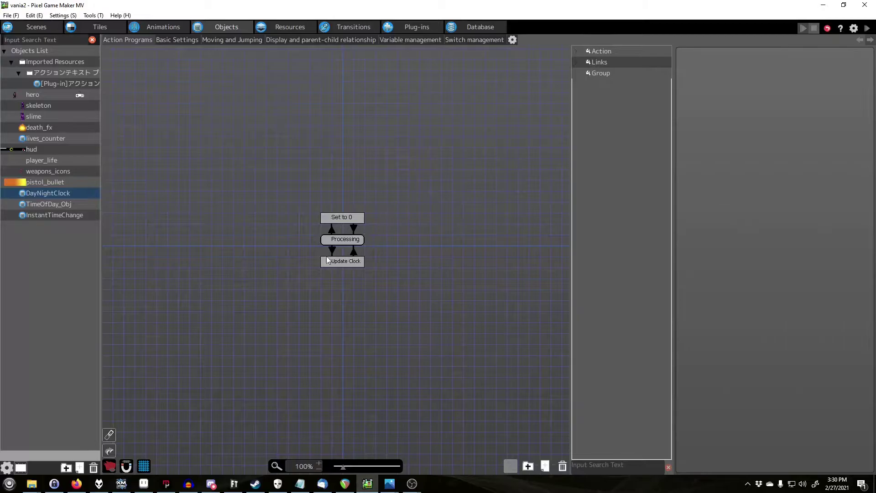
{"action": "left_click", "coordinate": [44, 206]}
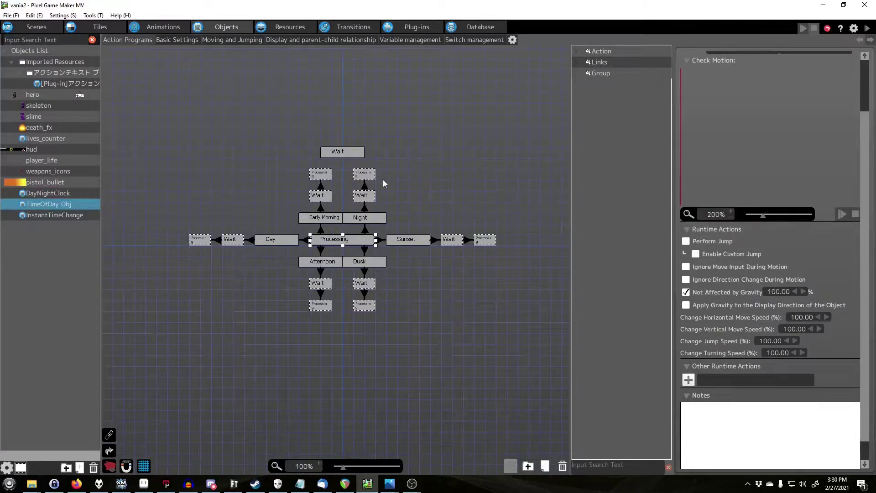
{"action": "left_click", "coordinate": [427, 213]}
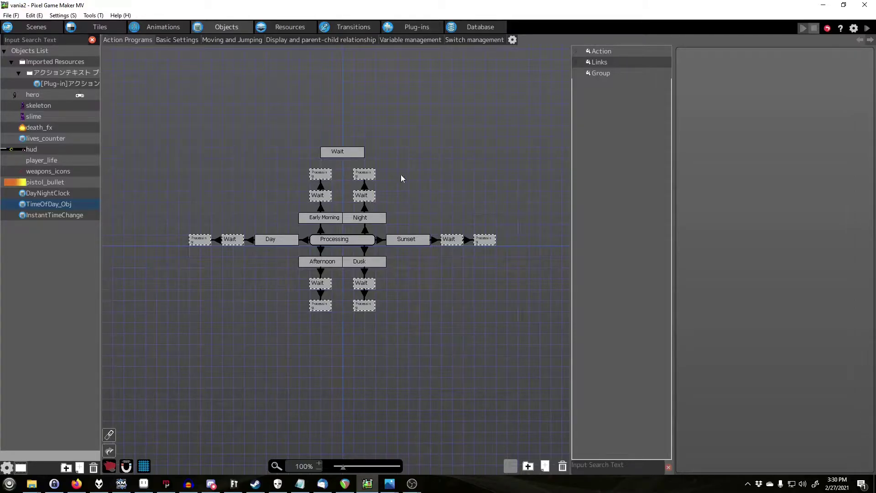
- Look over the action program of InstantTimeChange and return to DayNightClock's action program
{"action": "left_click", "coordinate": [62, 215]}
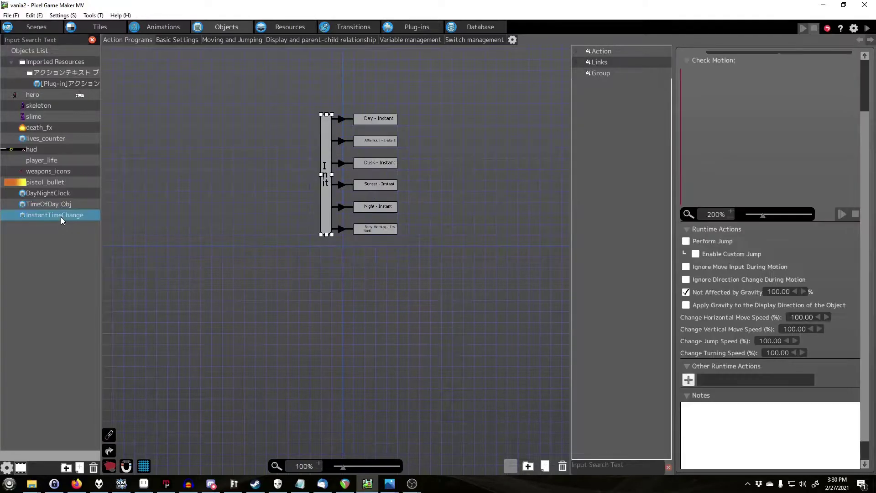
{"action": "left_click", "coordinate": [228, 257]}
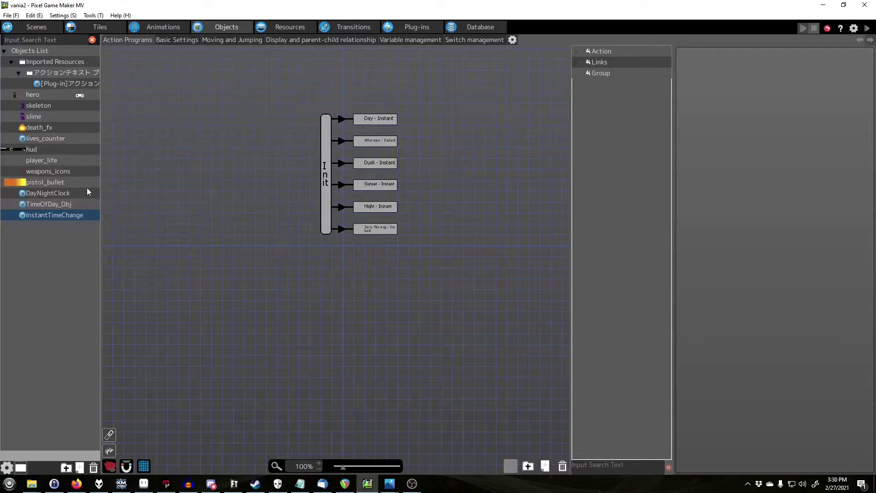
{"action": "left_click", "coordinate": [48, 193]}
{"action": "left_click", "coordinate": [312, 128]}
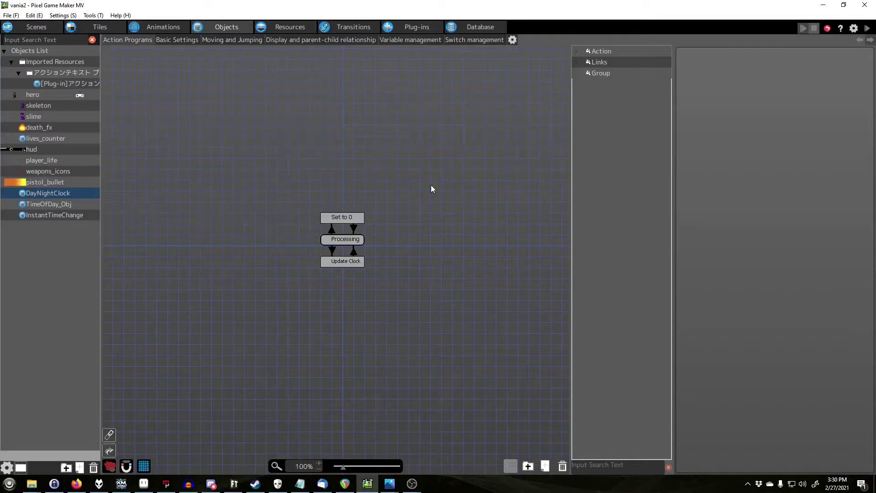
- Examine the Show Text settings of DayNightClock's Processing action, including its variable, layout and display options, and leave them without changes
{"action": "left_click", "coordinate": [354, 239]}
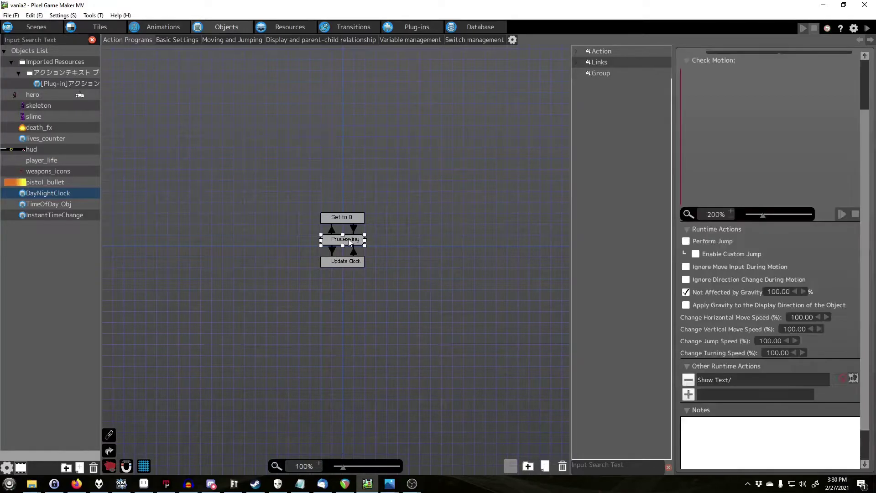
{"action": "double_click", "coordinate": [740, 380]}
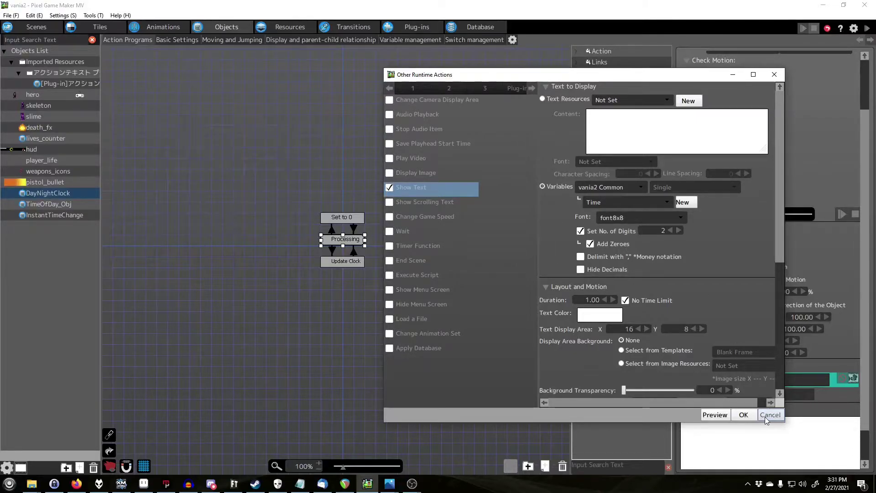
{"action": "left_click_drag", "start_coordinate": [782, 210], "coordinate": [782, 303]}
{"action": "left_click_drag", "start_coordinate": [618, 403], "coordinate": [625, 404]}
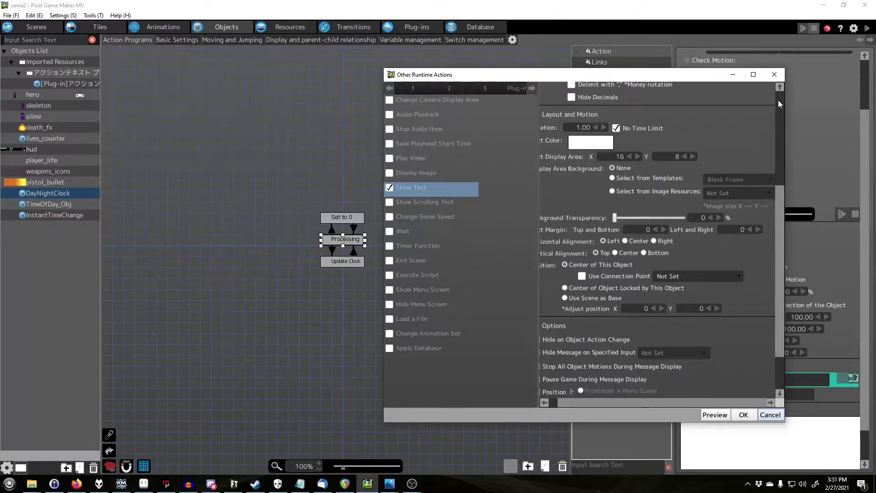
{"action": "left_click", "coordinate": [753, 74]}
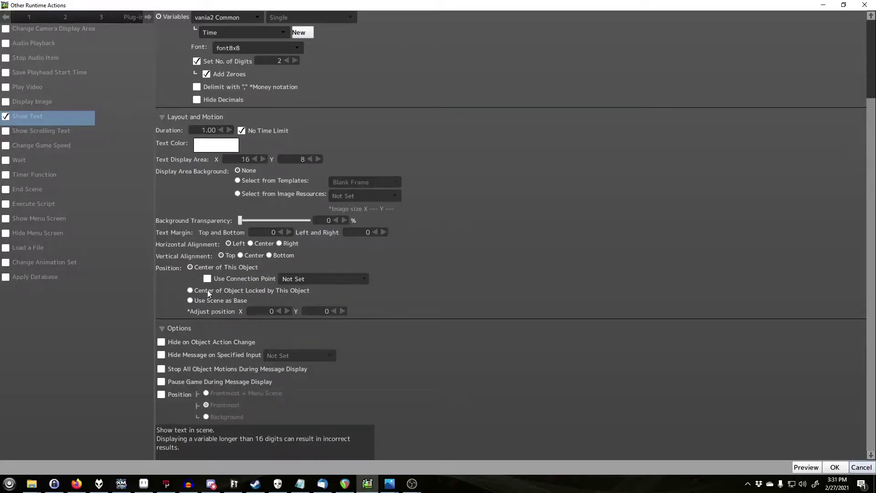
{"action": "left_click", "coordinate": [862, 467]}
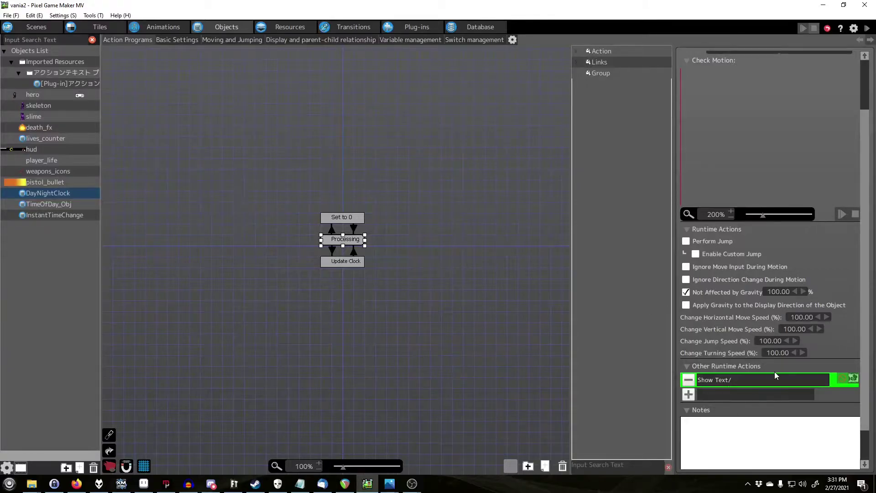
{"action": "left_click", "coordinate": [407, 278]}
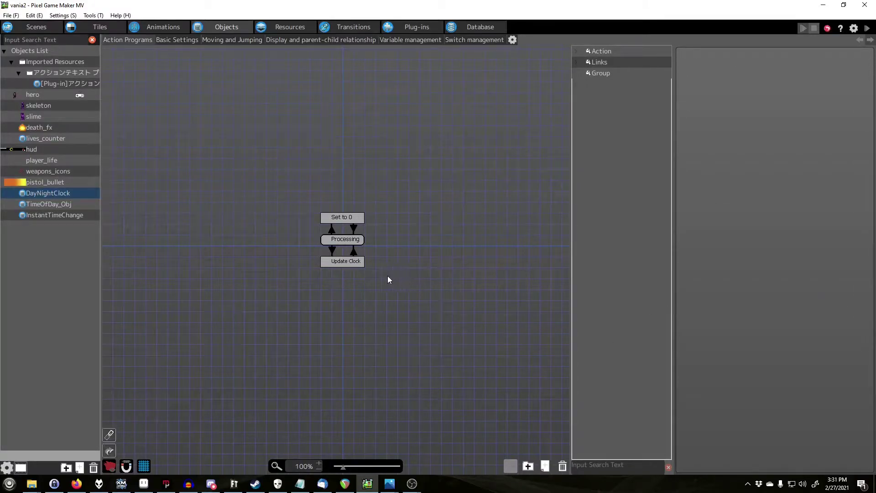
- Review the variable condition on the link from Processing to Update Clock and the variable change that Update Clock runs
{"action": "left_click", "coordinate": [333, 253]}
{"action": "double_click", "coordinate": [735, 228]}
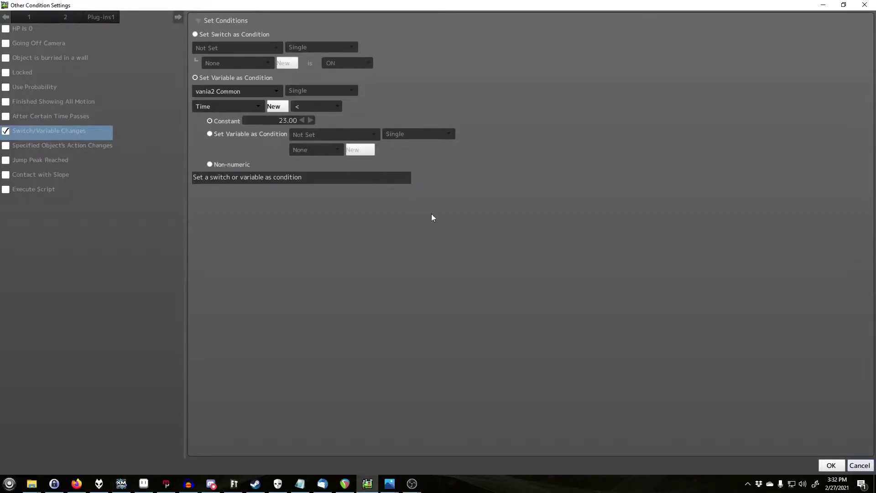
{"action": "left_click", "coordinate": [860, 465]}
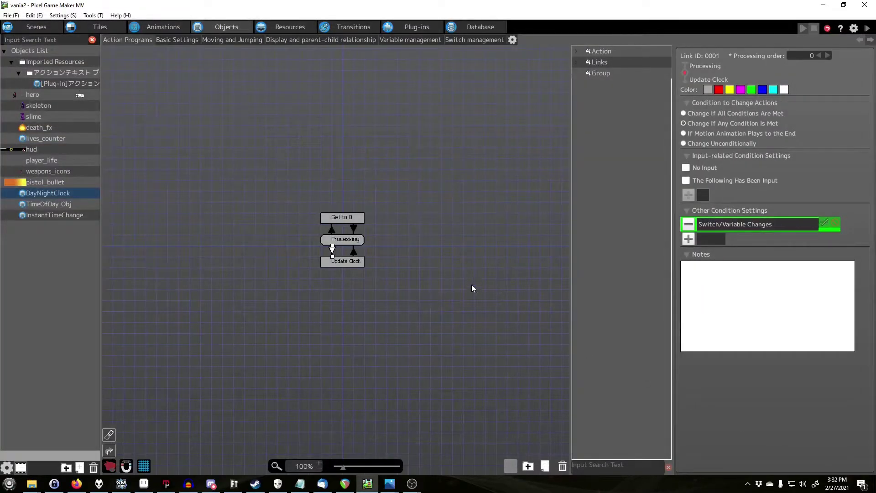
{"action": "left_click", "coordinate": [333, 261]}
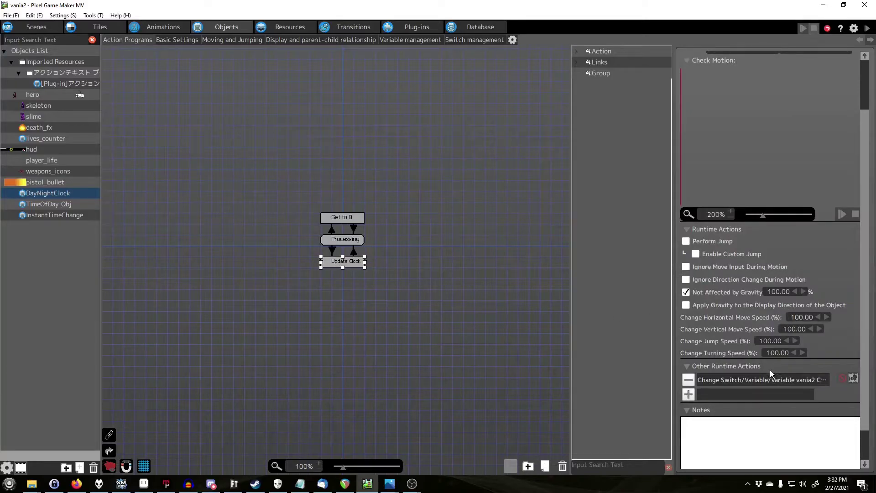
{"action": "double_click", "coordinate": [757, 380]}
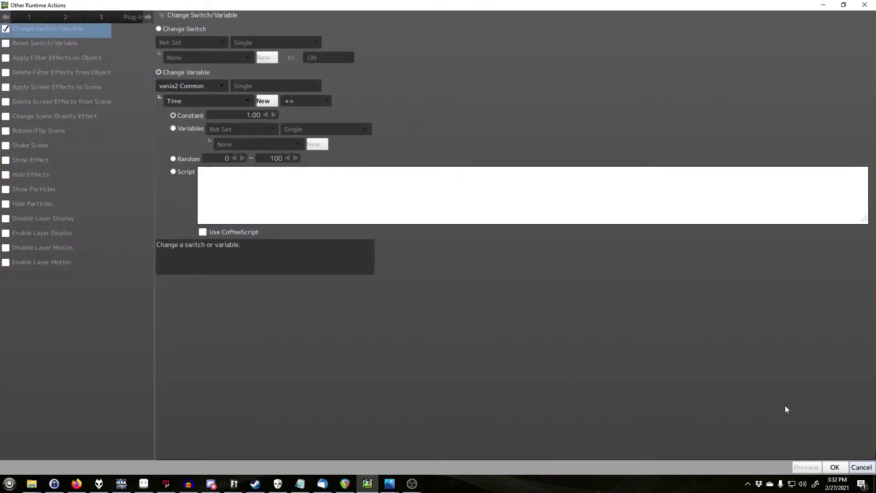
{"action": "left_click", "coordinate": [862, 467]}
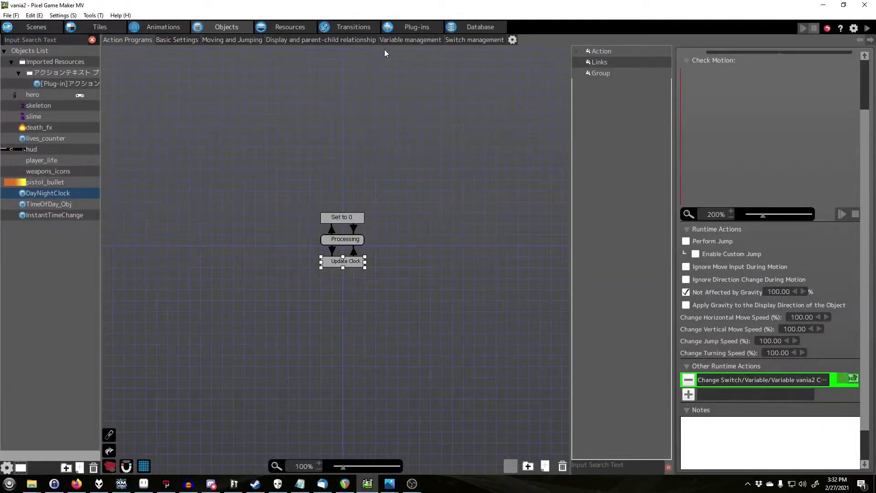
- Check the elapsed-time condition on the link from Update Clock back to Processing
{"action": "left_click", "coordinate": [354, 252]}
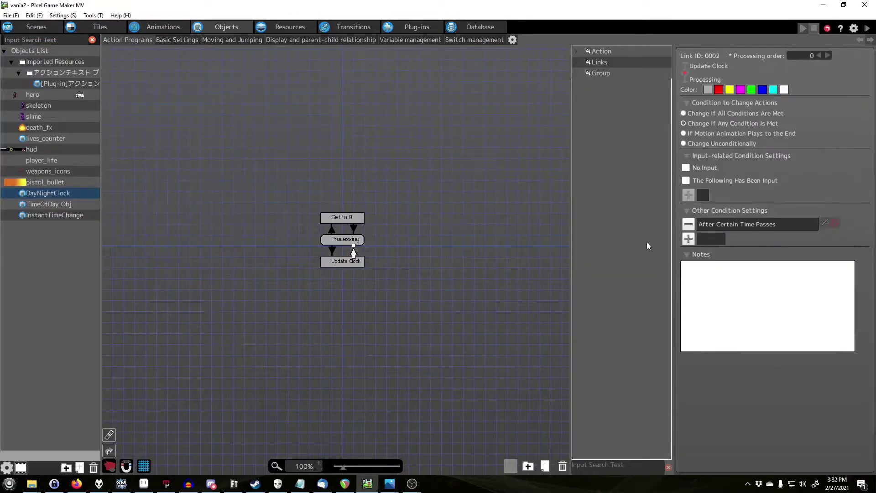
{"action": "double_click", "coordinate": [750, 227]}
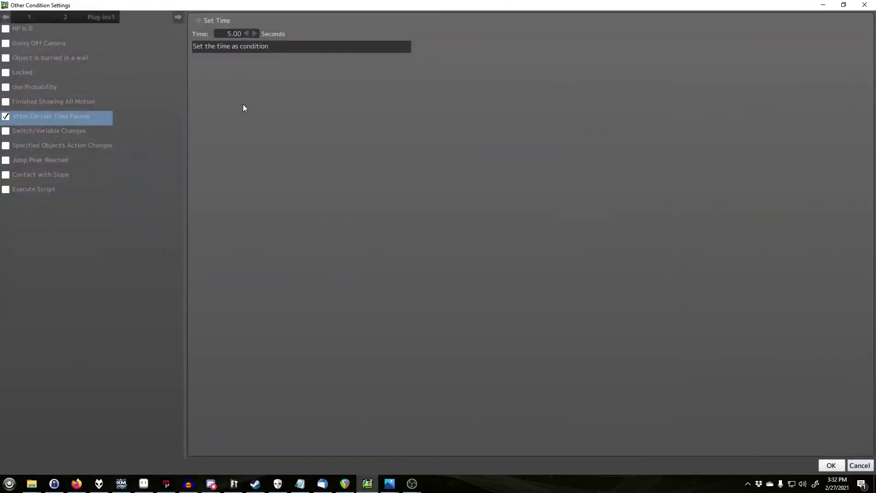
{"action": "left_click", "coordinate": [856, 463]}
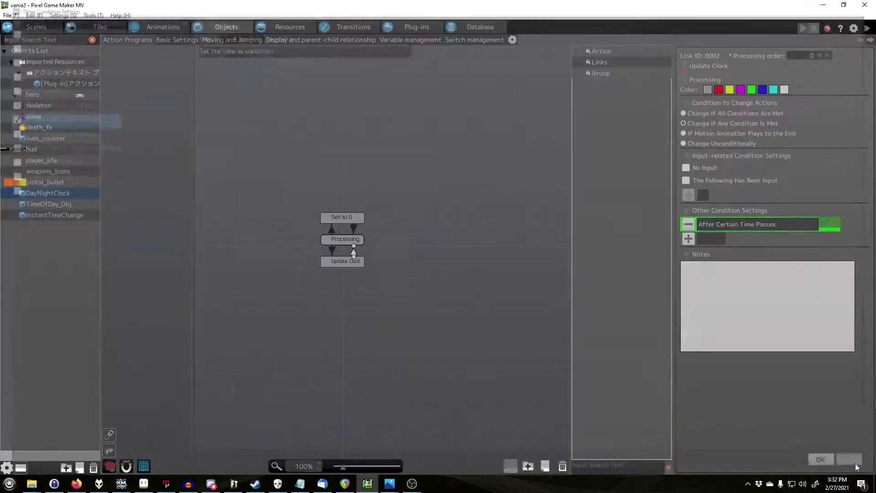
{"action": "left_click", "coordinate": [443, 223]}
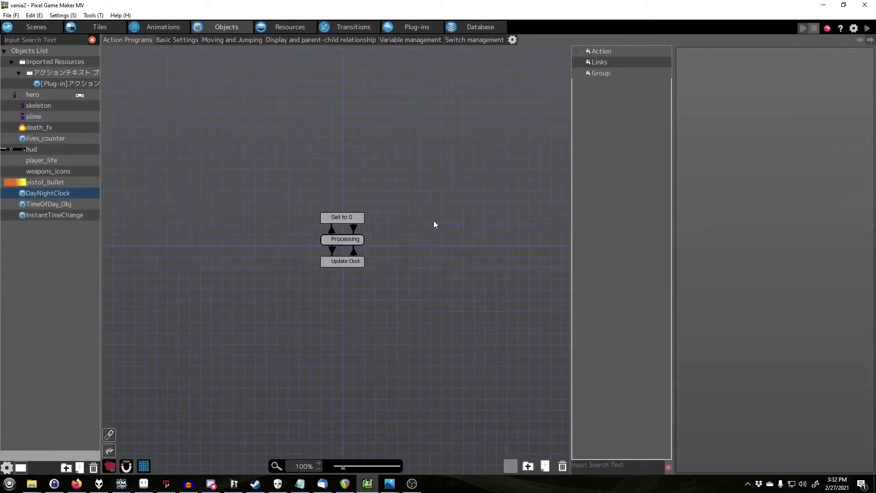
- Inspect the variable condition on the link from Processing to Set to 0 in DayNightClock
{"action": "left_click", "coordinate": [347, 241]}
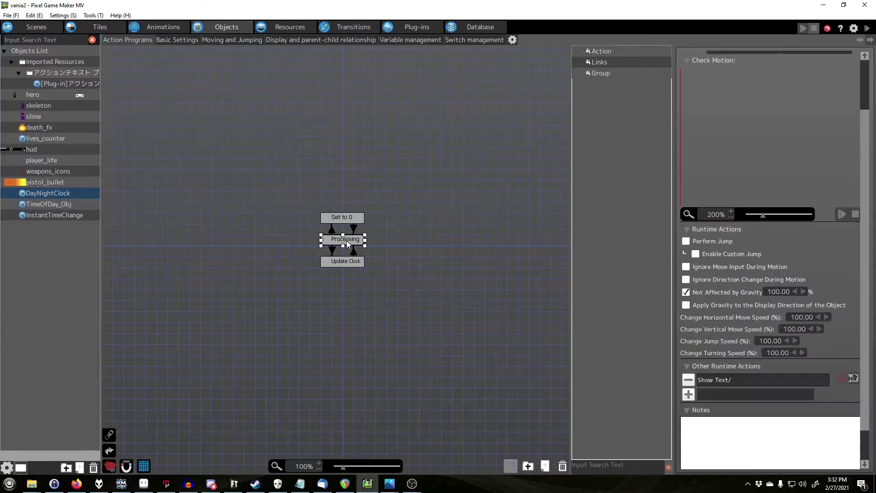
{"action": "left_click", "coordinate": [333, 230]}
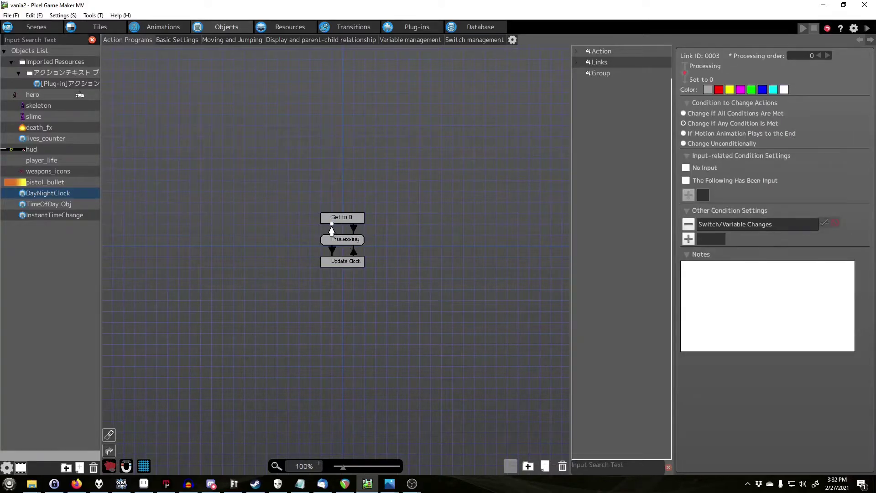
{"action": "double_click", "coordinate": [751, 224]}
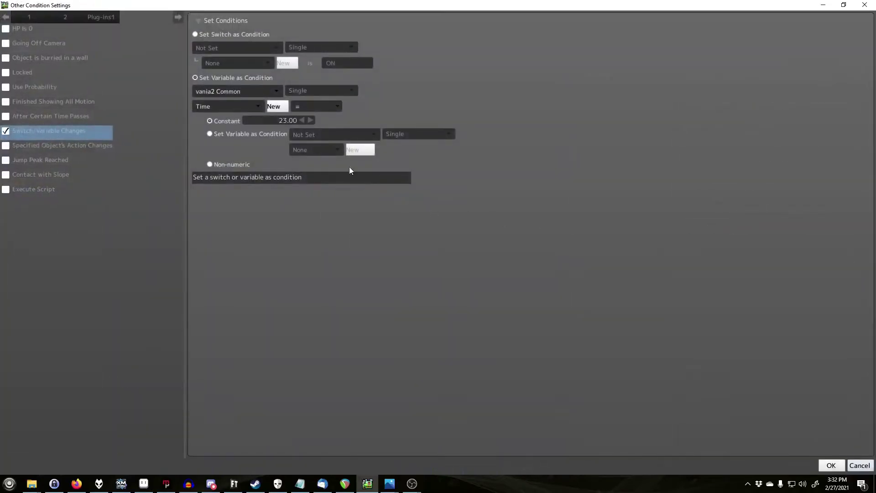
{"action": "left_click", "coordinate": [856, 466]}
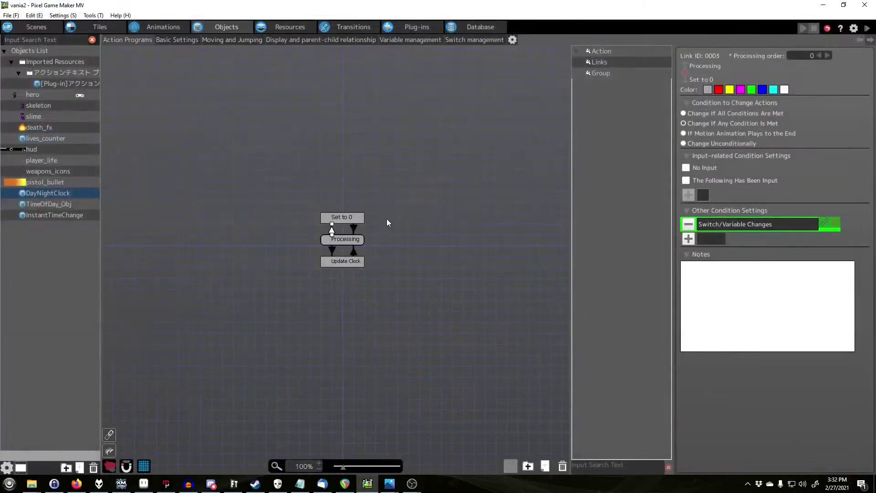
- Review the variable change run by Set to 0 and the elapsed-time condition on its link back to Processing
{"action": "left_click", "coordinate": [335, 218]}
{"action": "double_click", "coordinate": [745, 374]}
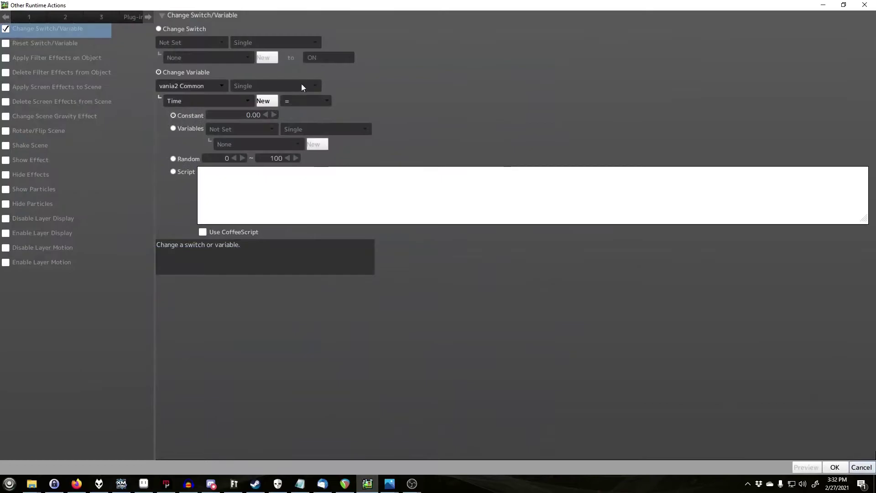
{"action": "left_click", "coordinate": [861, 467]}
{"action": "left_click", "coordinate": [356, 225]}
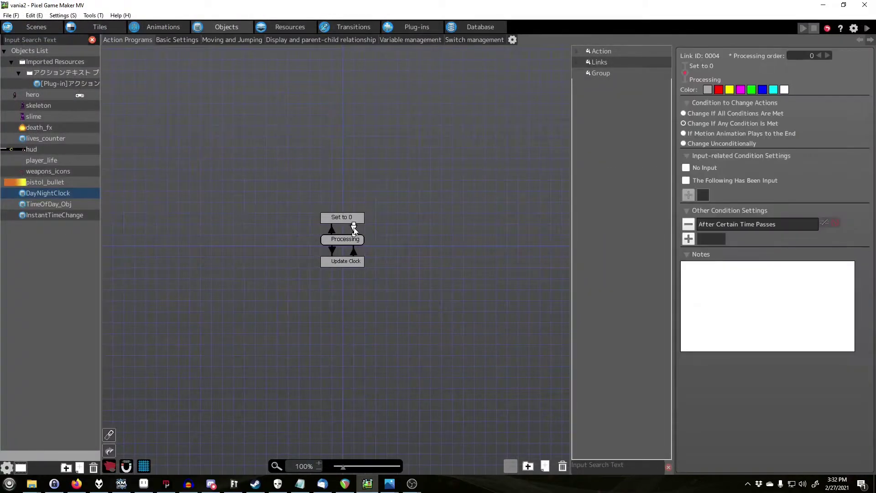
{"action": "double_click", "coordinate": [737, 222]}
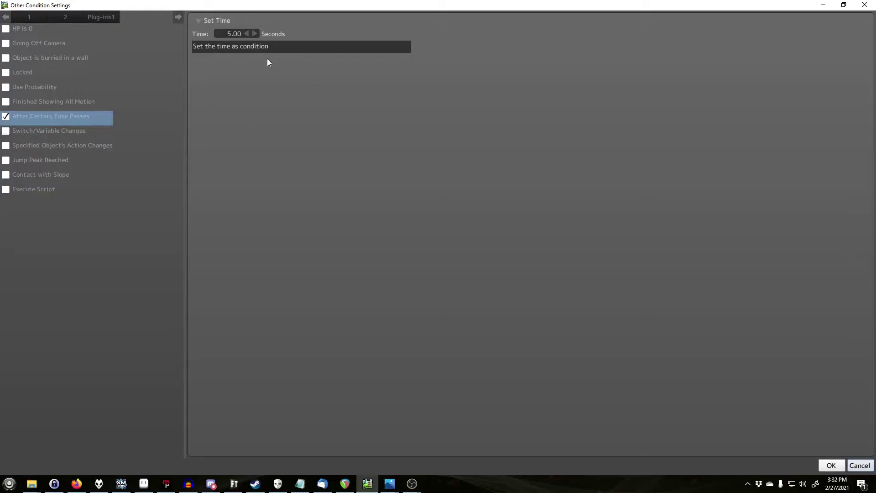
{"action": "left_click", "coordinate": [860, 465]}
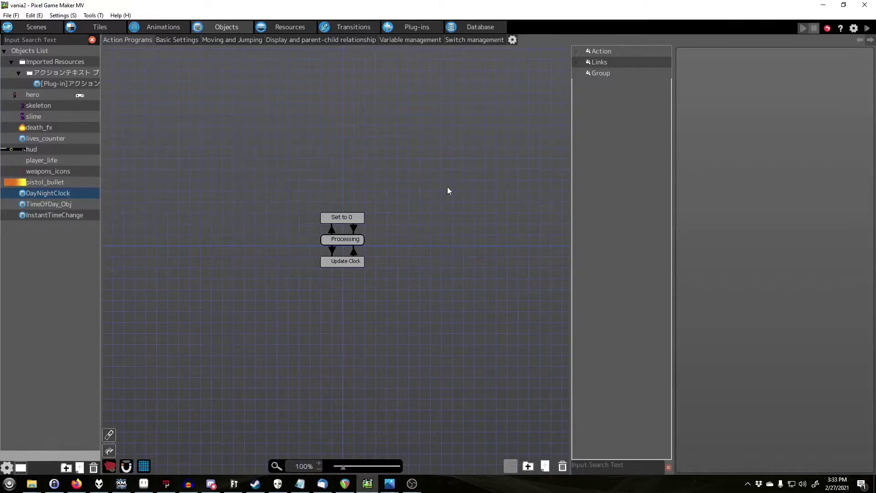
- Locate the DayNightClock object placed in the menu scene and view its placement settings
{"action": "left_click", "coordinate": [36, 27]}
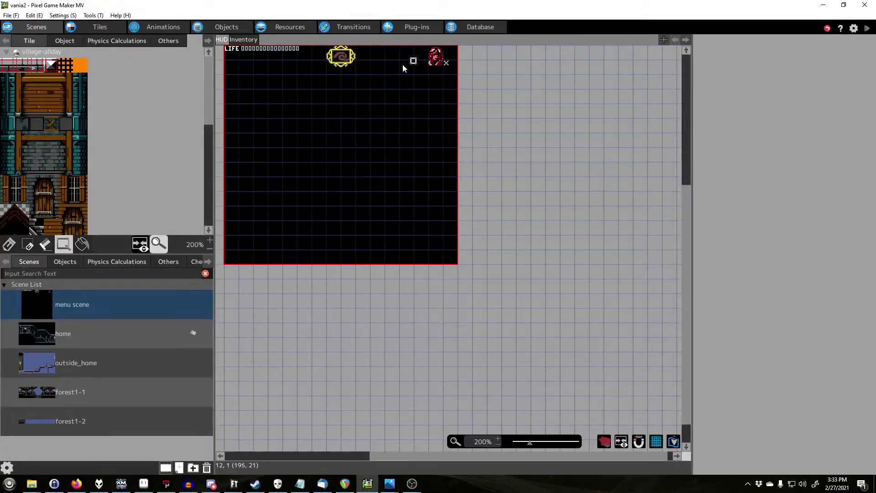
{"action": "right_click", "coordinate": [291, 316]}
{"action": "left_click", "coordinate": [358, 317]}
{"action": "left_click", "coordinate": [9, 244]}
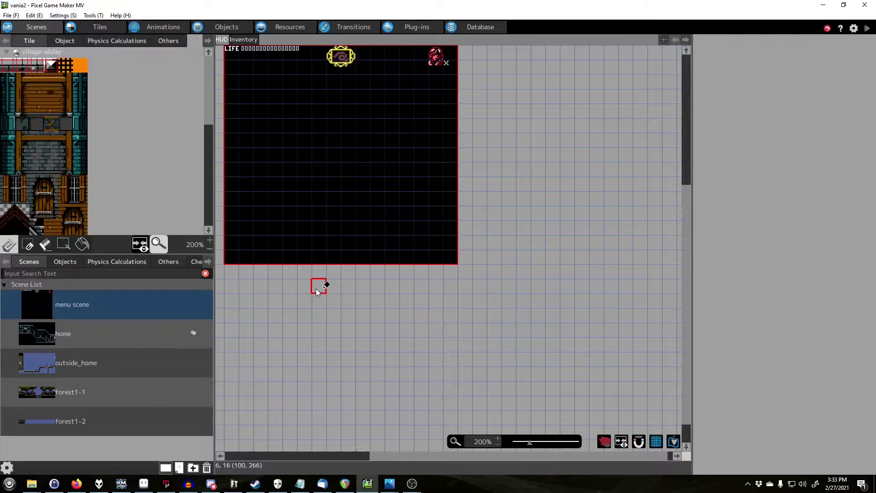
{"action": "left_click", "coordinate": [64, 262]}
{"action": "left_click", "coordinate": [72, 339]}
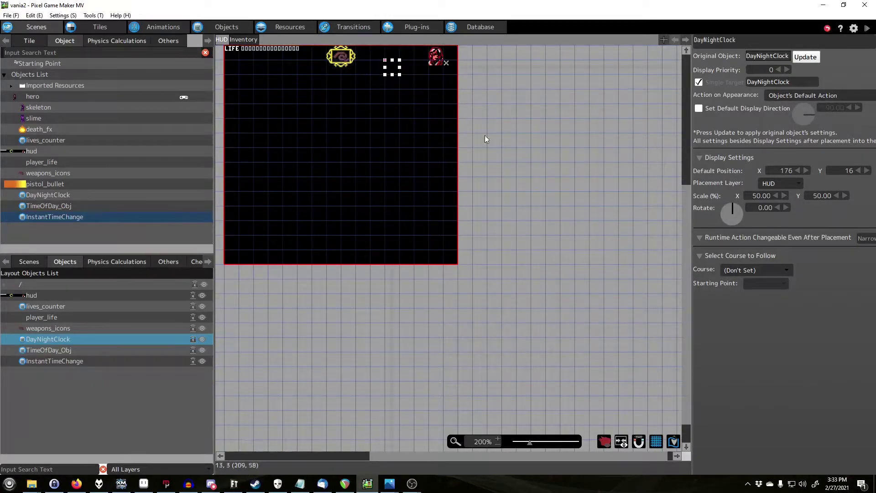
{"action": "left_click", "coordinate": [324, 333]}
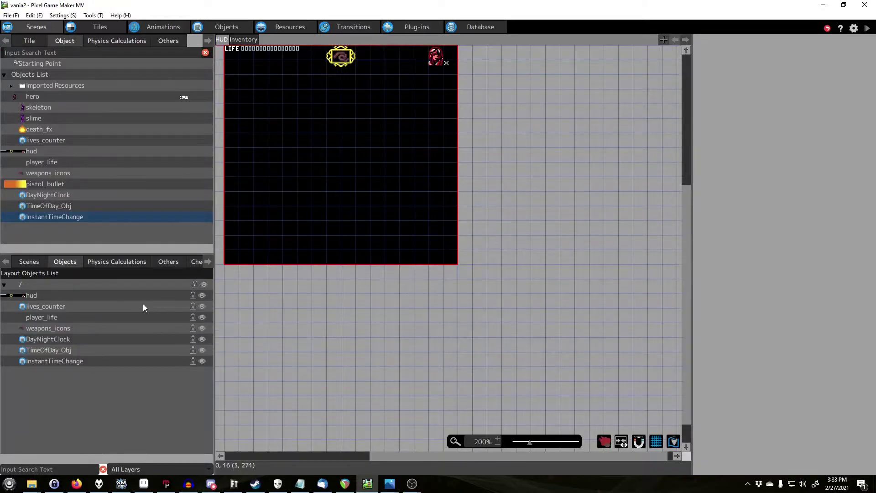
- Return to the object definitions and examine the settings of the Processing action in TimeOfDay_Obj
{"action": "left_click", "coordinate": [226, 26]}
{"action": "left_click", "coordinate": [473, 277]}
{"action": "left_click", "coordinate": [48, 203]}
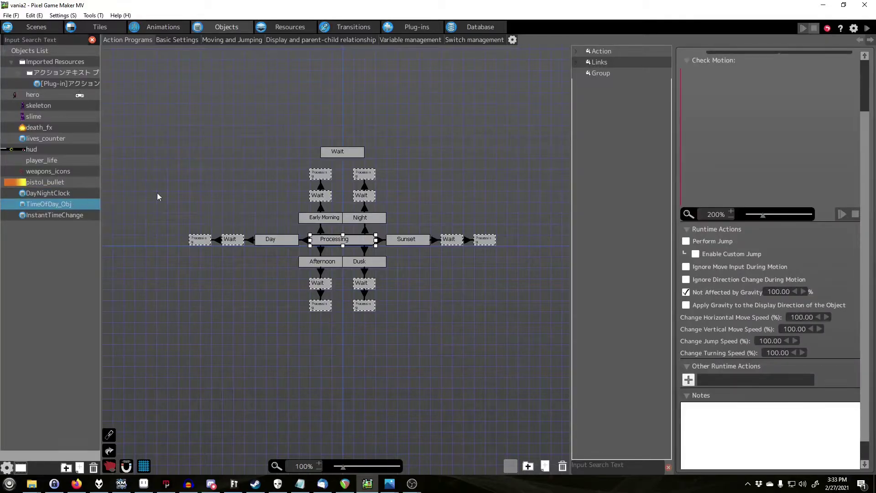
{"action": "left_click", "coordinate": [460, 138]}
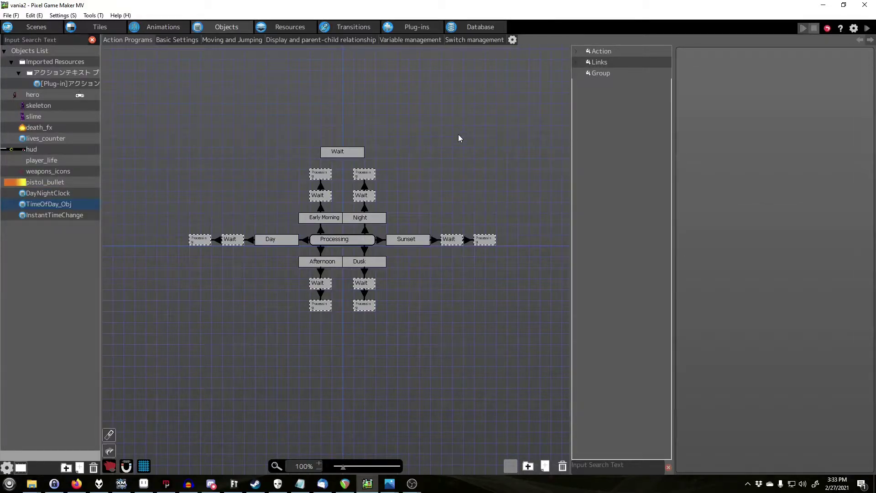
{"action": "left_click", "coordinate": [335, 244]}
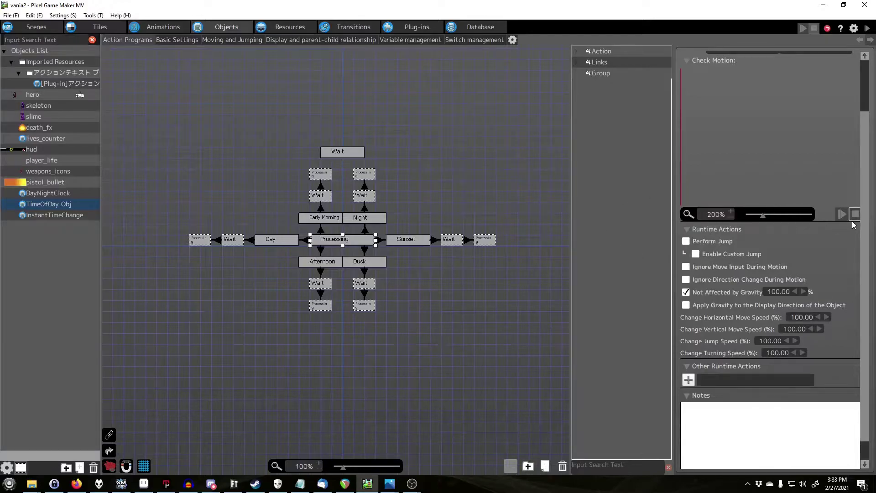
{"action": "scroll", "coordinate": [868, 227], "scroll_direction": "up", "scroll_amount": 5}
{"action": "scroll", "coordinate": [868, 227], "scroll_direction": "down", "scroll_amount": 4}
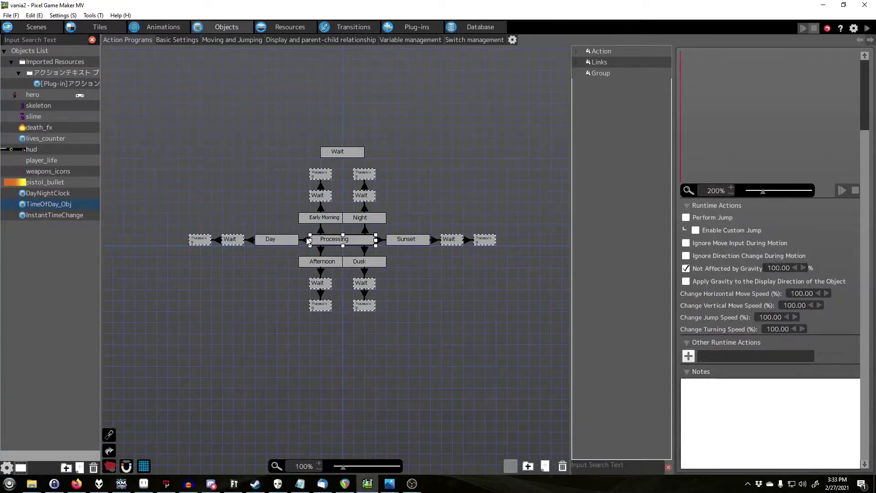
{"action": "left_click", "coordinate": [459, 181]}
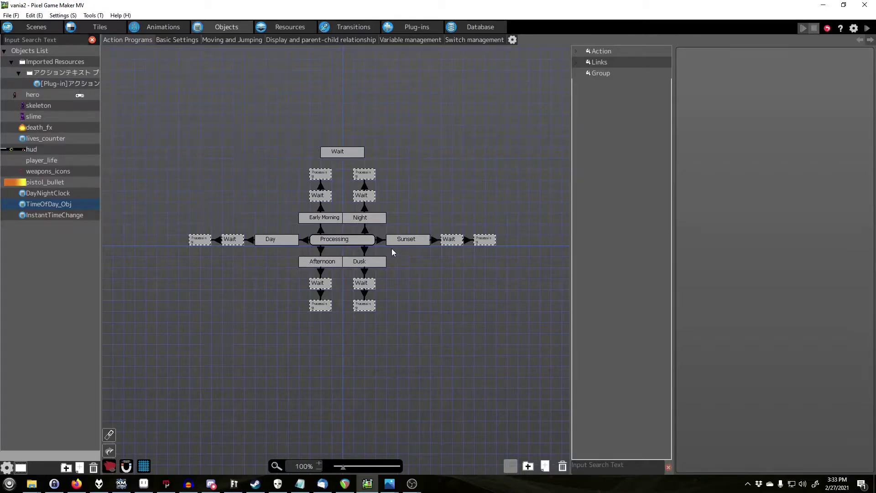
- Inspect the variable condition on the link from Processing to Early Morning in TimeOfDay_Obj
{"action": "left_click", "coordinate": [321, 232]}
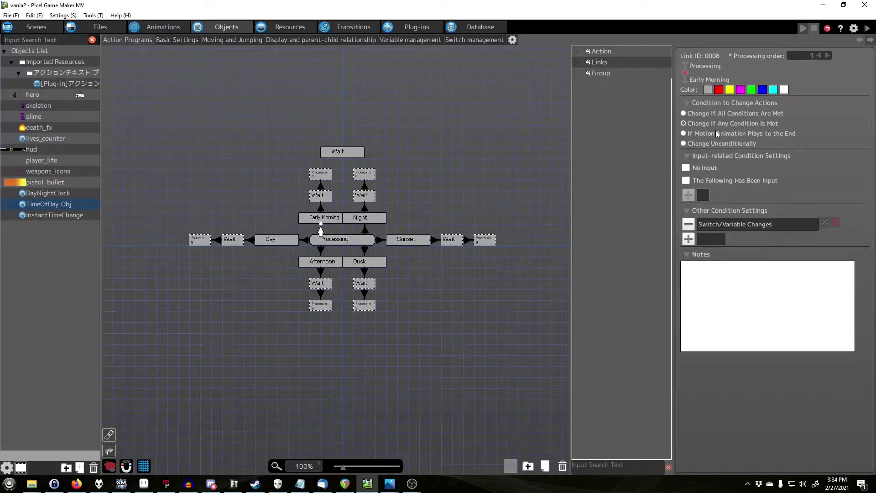
{"action": "double_click", "coordinate": [742, 224]}
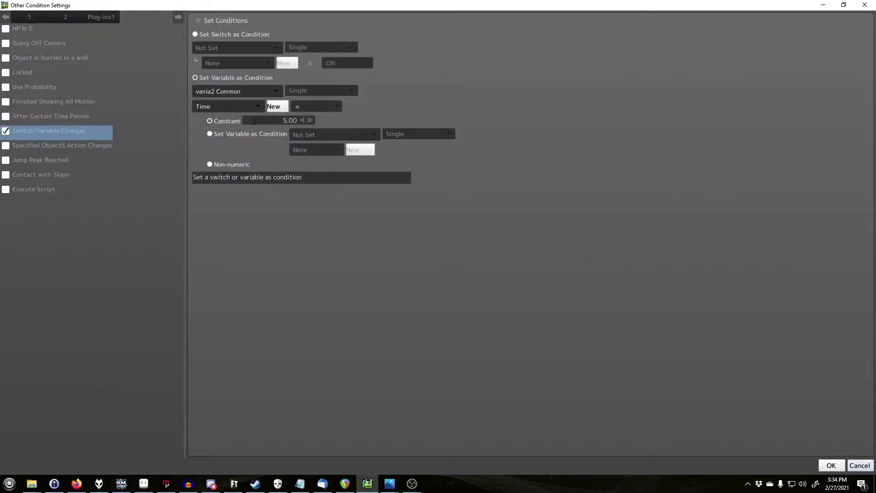
{"action": "left_click", "coordinate": [859, 466]}
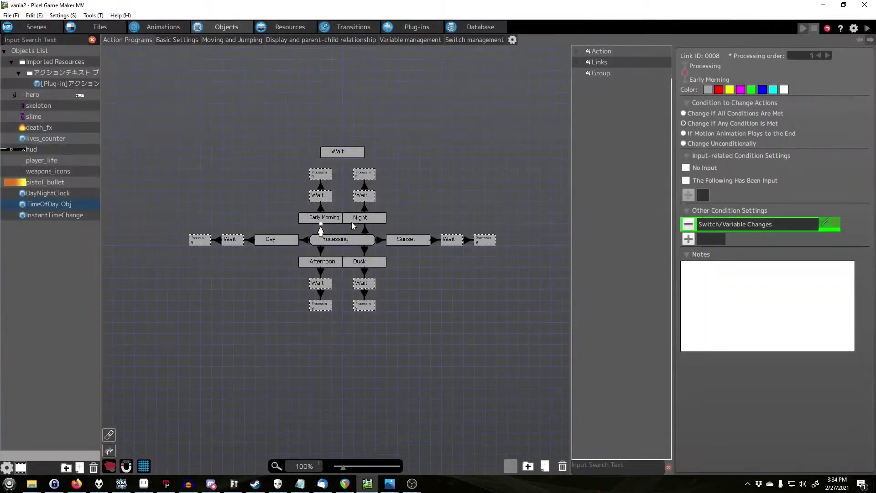
- Review the Apply Screen Effects to Scene settings run by the Early Morning action
{"action": "left_click", "coordinate": [329, 218]}
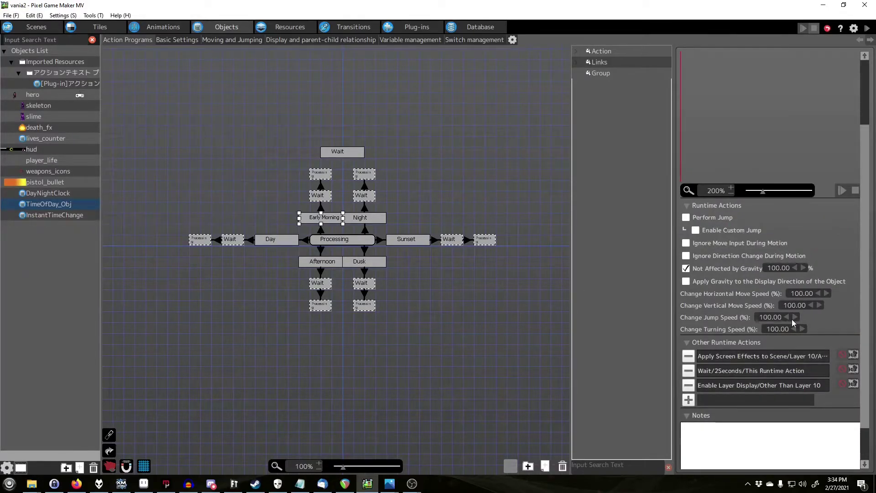
{"action": "double_click", "coordinate": [766, 357]}
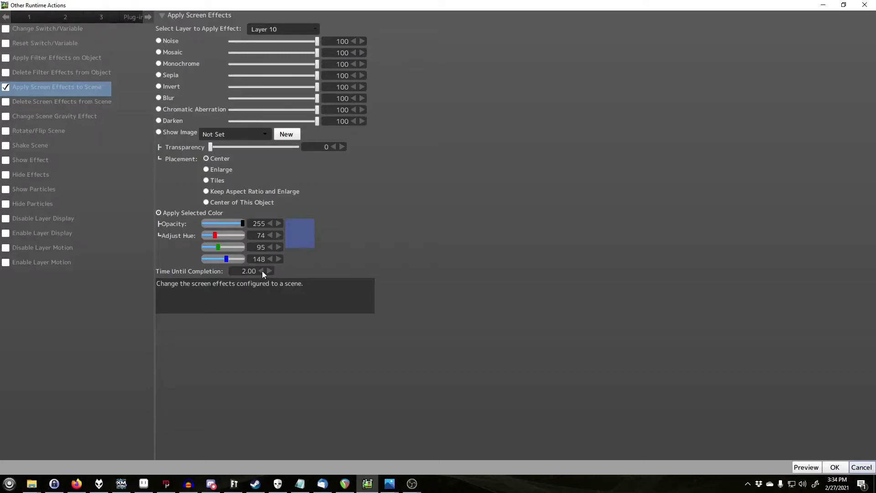
{"action": "left_click", "coordinate": [861, 468]}
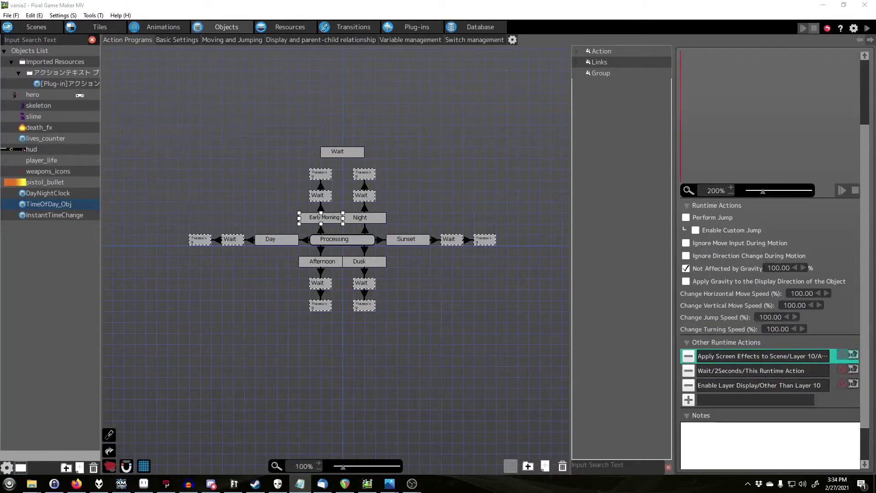
- Bring the Notepad notes on time ranges and layers into view, shrink the window and place it beside the action diagram
{"action": "left_click_drag", "start_coordinate": [875, 89], "coordinate": [291, 95]}
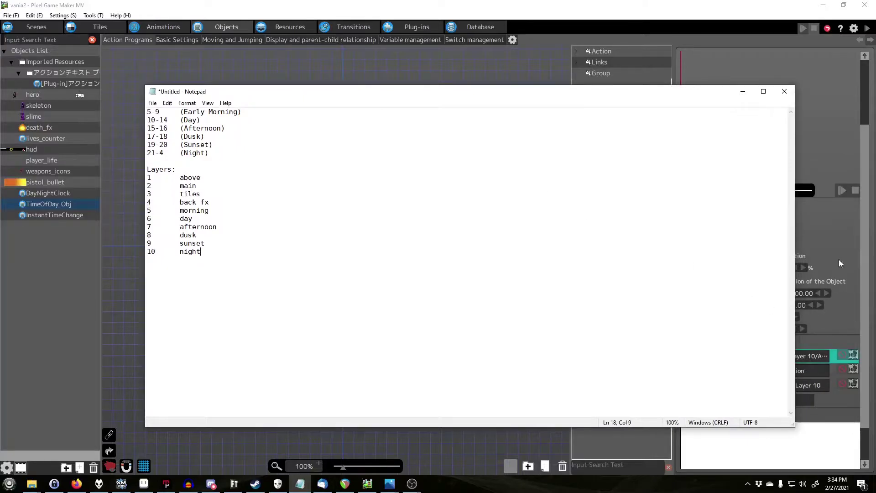
{"action": "left_click_drag", "start_coordinate": [796, 240], "coordinate": [326, 246]}
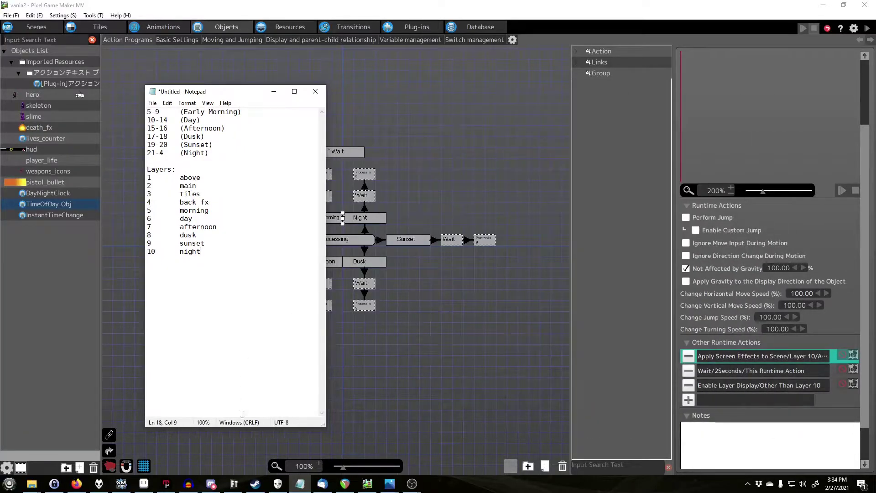
{"action": "left_click_drag", "start_coordinate": [241, 429], "coordinate": [241, 301]}
{"action": "left_click_drag", "start_coordinate": [220, 95], "coordinate": [596, 134]}
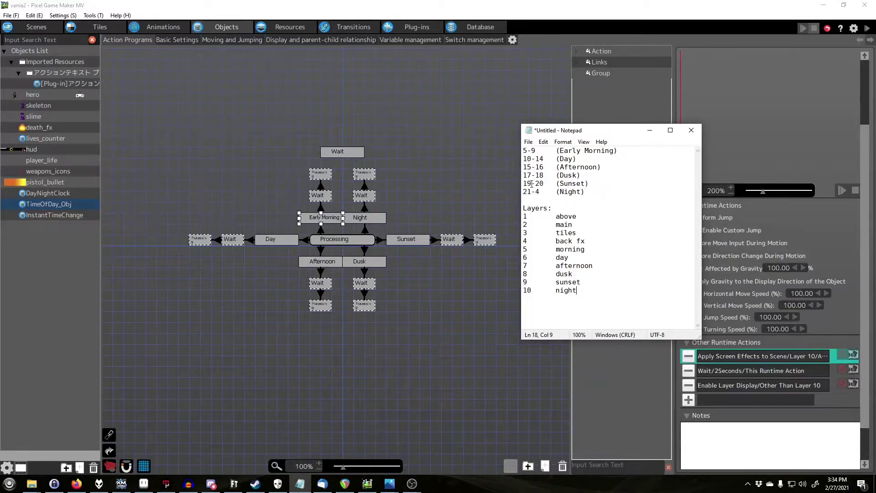
- Rename layer 4 to "back" in the Notepad layer list
{"action": "left_click", "coordinate": [580, 216]}
{"action": "left_click", "coordinate": [576, 225]}
{"action": "left_click", "coordinate": [587, 243]}
{"action": "left_click_drag", "start_coordinate": [574, 241], "coordinate": [587, 241]}
{"action": "key", "text": "BackSpace"}
- Highlight the time-of-day layers 5 to 10, morning through night, in the notes and minimize Notepad
{"action": "left_click", "coordinate": [575, 267]}
{"action": "key", "text": "Down"}
{"action": "key", "text": "Down"}
{"action": "key", "text": "Down"}
{"action": "left_click_drag", "start_coordinate": [524, 249], "coordinate": [579, 289]}
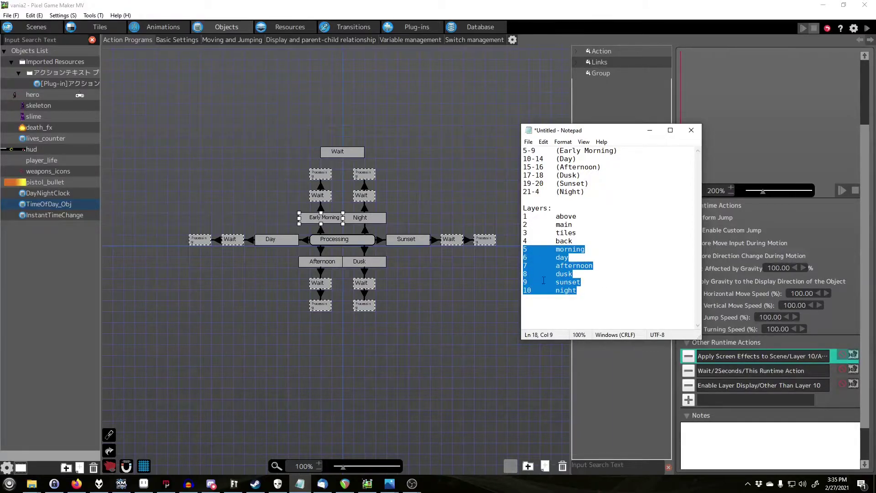
{"action": "left_click", "coordinate": [585, 291]}
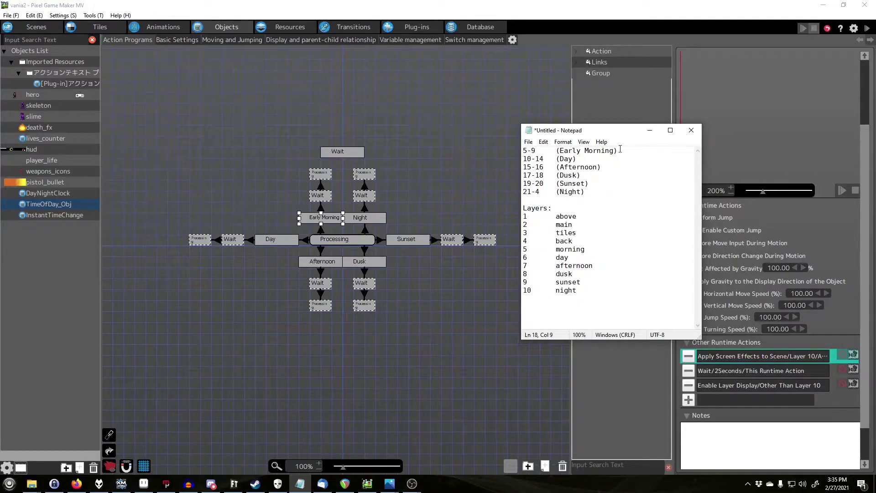
{"action": "left_click", "coordinate": [650, 132]}
- Switch to the scene editor and open the home scene to view its time-of-day layers
{"action": "left_click", "coordinate": [24, 26]}
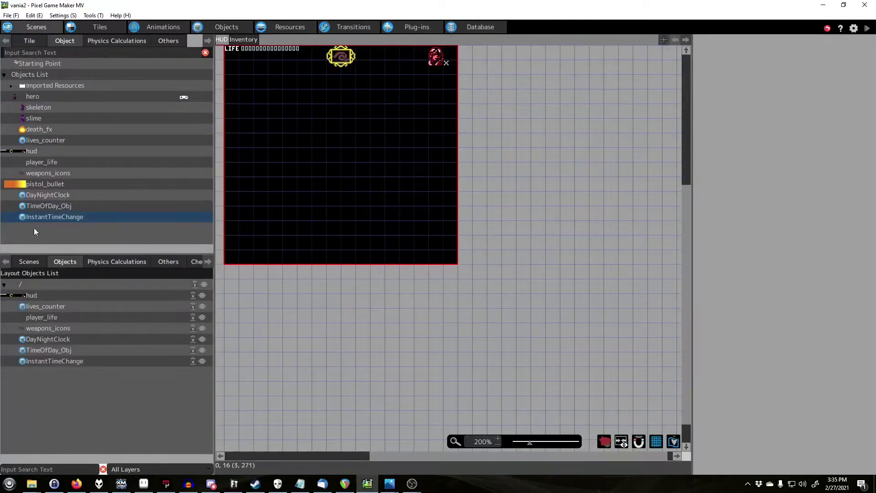
{"action": "left_click", "coordinate": [28, 262]}
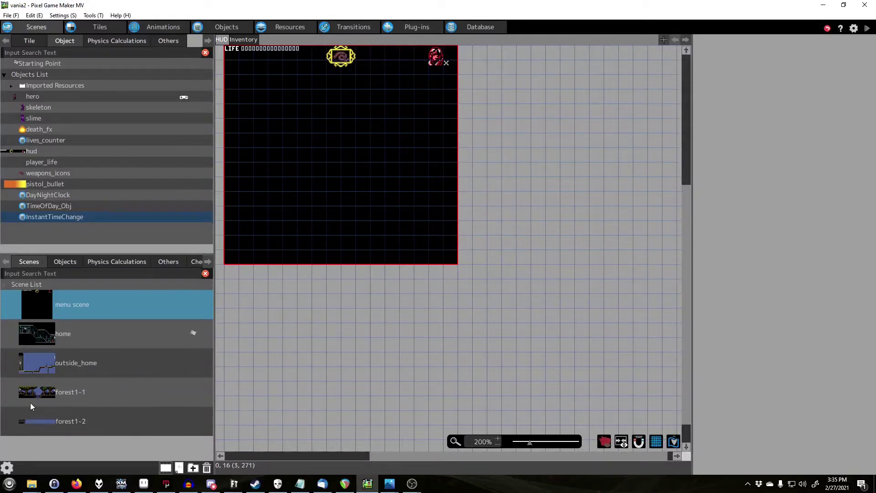
{"action": "left_click", "coordinate": [109, 330]}
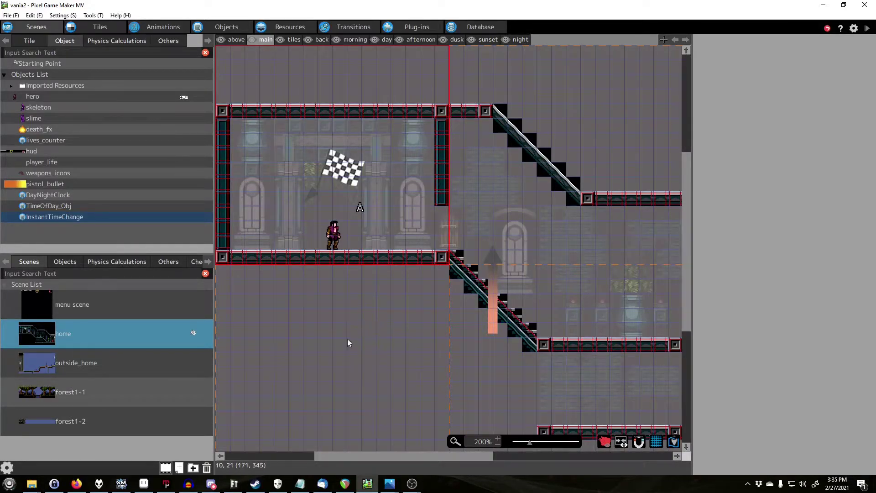
- Reopen the menu scene and check the placement settings of the InstantTimeChange object in the corner of its screen area
{"action": "left_click", "coordinate": [85, 305]}
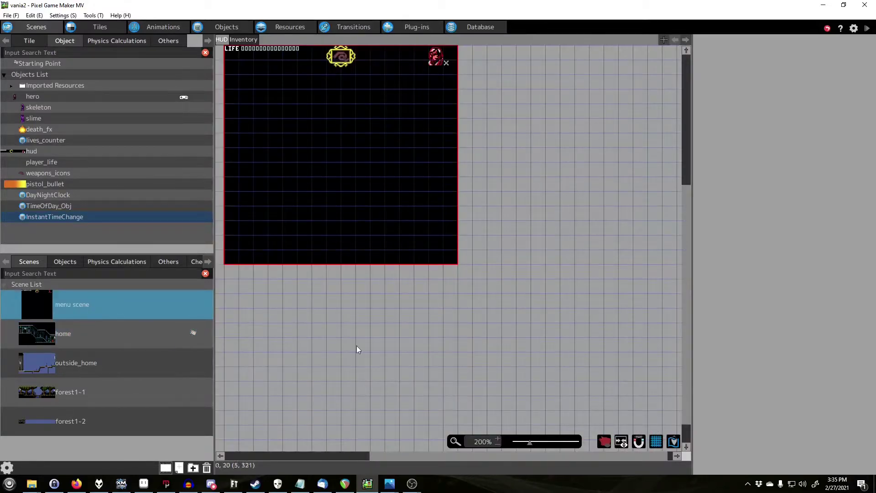
{"action": "left_click", "coordinate": [437, 261]}
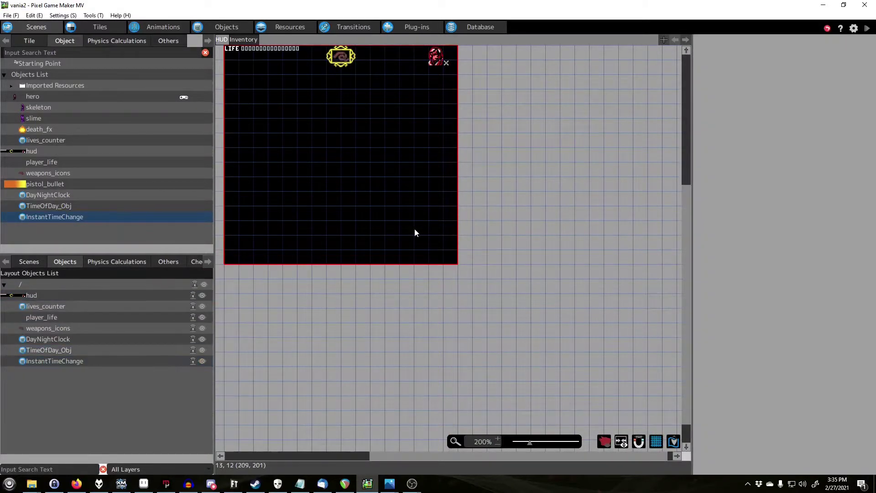
{"action": "left_click", "coordinate": [437, 258]}
{"action": "left_click", "coordinate": [448, 259]}
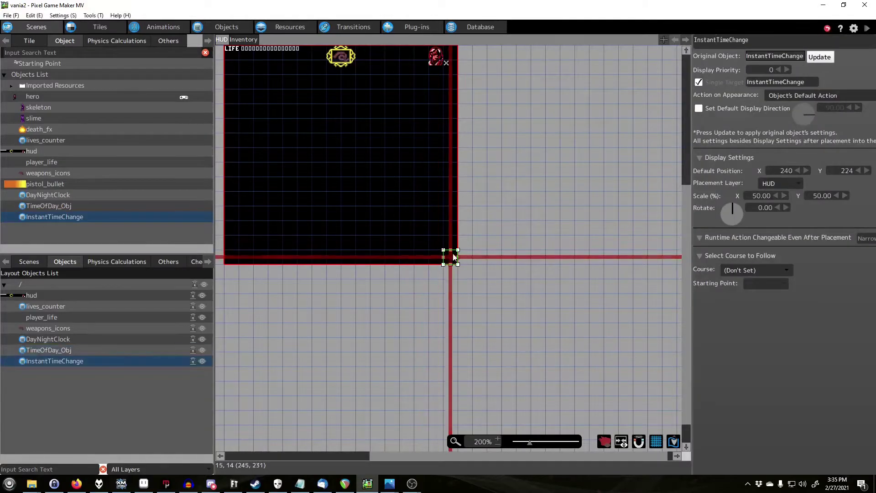
{"action": "left_click", "coordinate": [520, 207]}
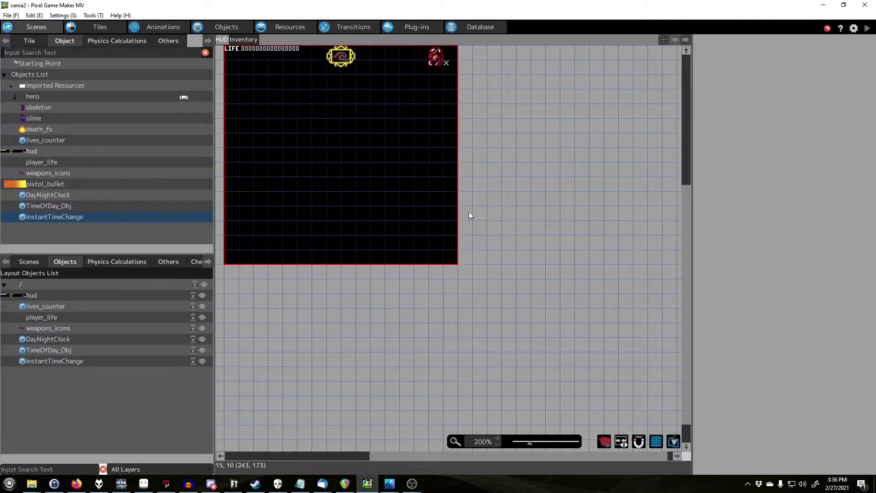
{"action": "scroll", "coordinate": [687, 224], "scroll_direction": "up", "scroll_amount": 1}
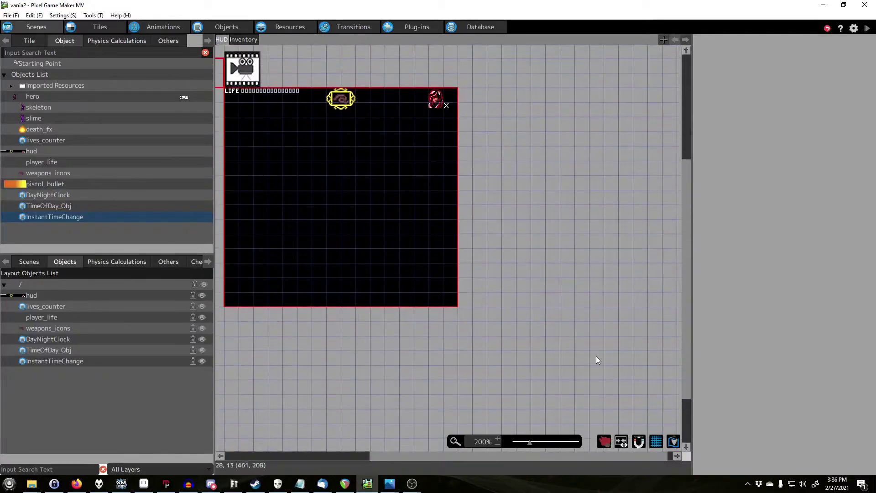
{"action": "scroll", "coordinate": [409, 457], "scroll_direction": "left", "scroll_amount": 3}
{"action": "left_click_drag", "start_coordinate": [401, 459], "coordinate": [429, 463]}
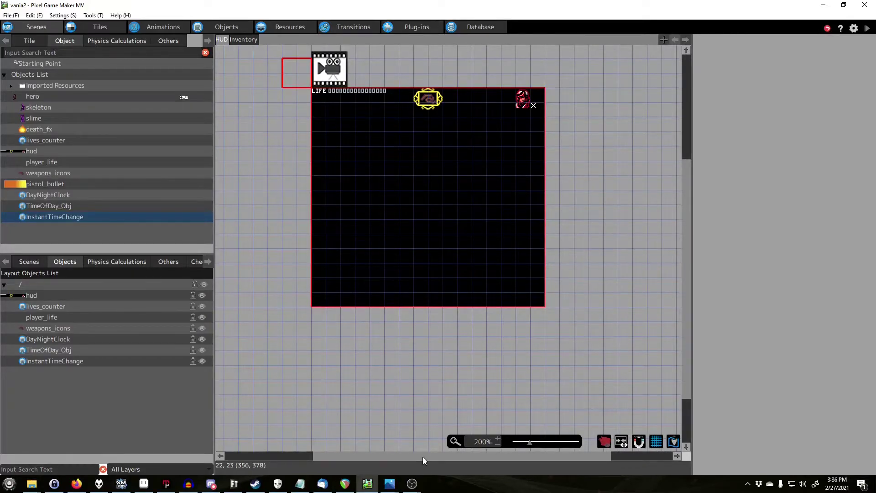
- Go through the home, outside_home, forest1-1 and forest1-2 scenes to compare their layer lists
{"action": "left_click", "coordinate": [22, 262]}
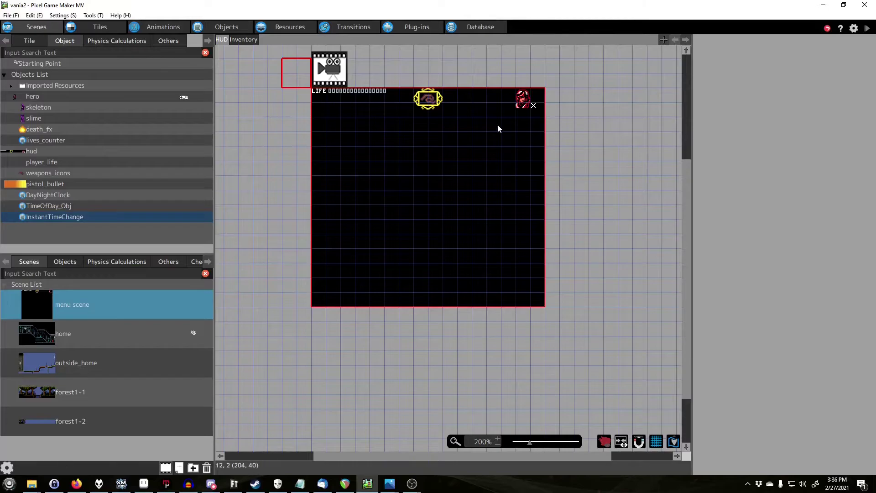
{"action": "left_click", "coordinate": [46, 335]}
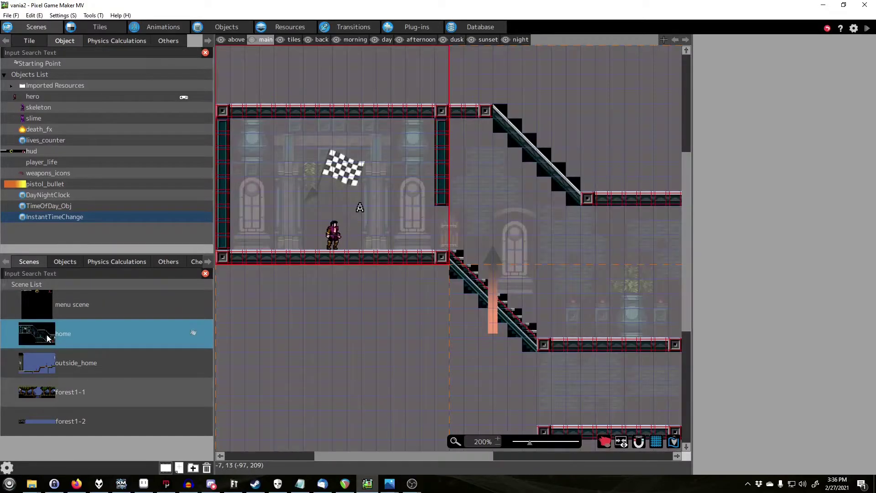
{"action": "left_click", "coordinate": [48, 371]}
{"action": "left_click", "coordinate": [48, 389]}
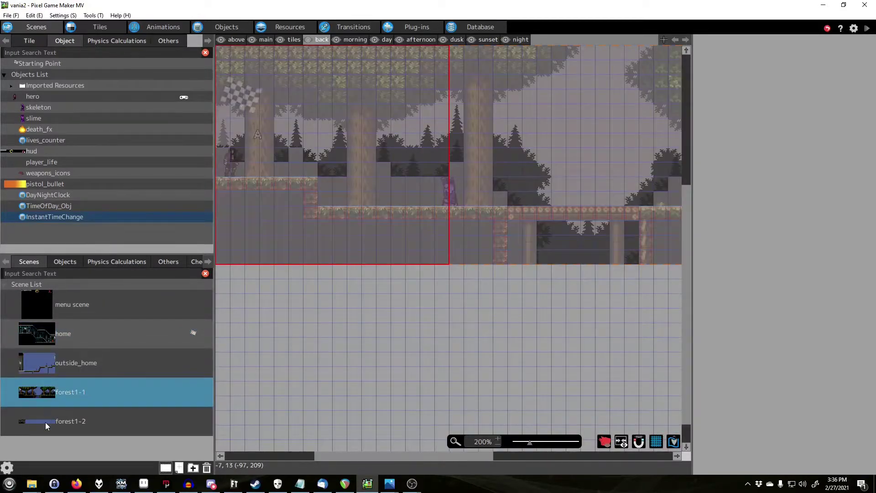
{"action": "left_click", "coordinate": [45, 423]}
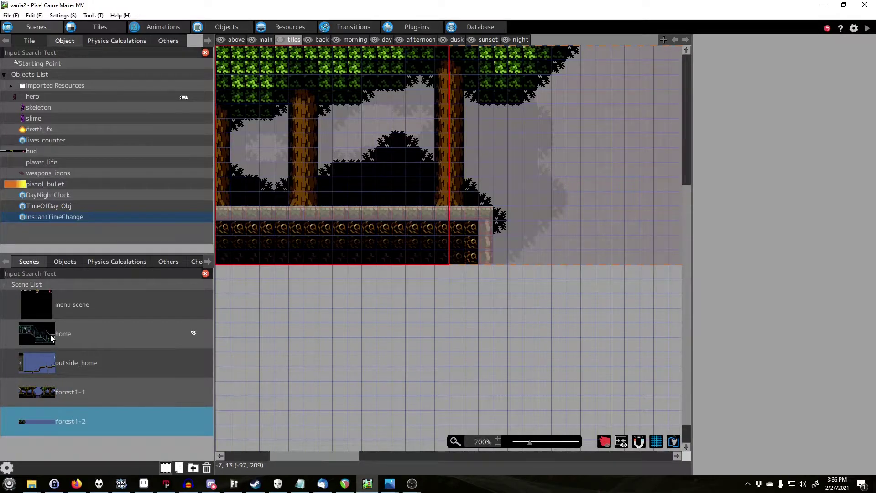
- Look along the forest1-2, forest1-1 and outside_home layouts, ending back on the home scene
{"action": "left_click", "coordinate": [51, 338]}
{"action": "left_click", "coordinate": [58, 423]}
{"action": "left_click_drag", "start_coordinate": [323, 457], "coordinate": [344, 459]}
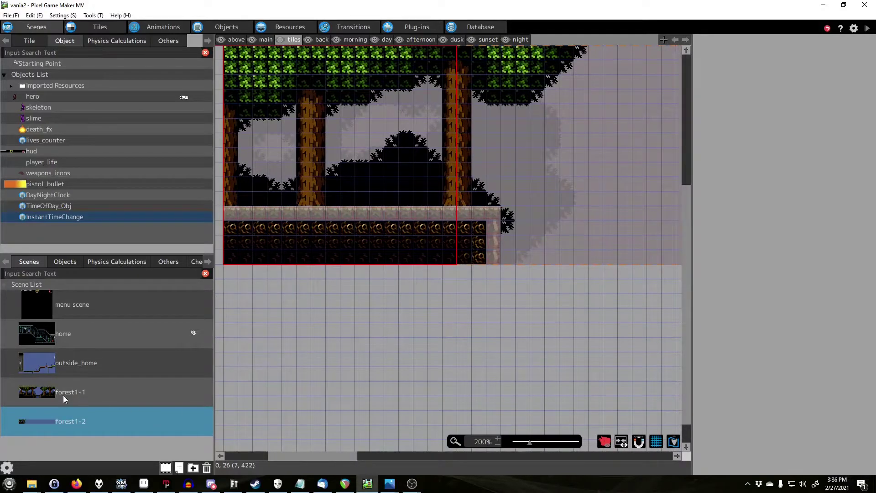
{"action": "left_click", "coordinate": [63, 395]}
{"action": "left_click_drag", "start_coordinate": [287, 454], "coordinate": [347, 455]}
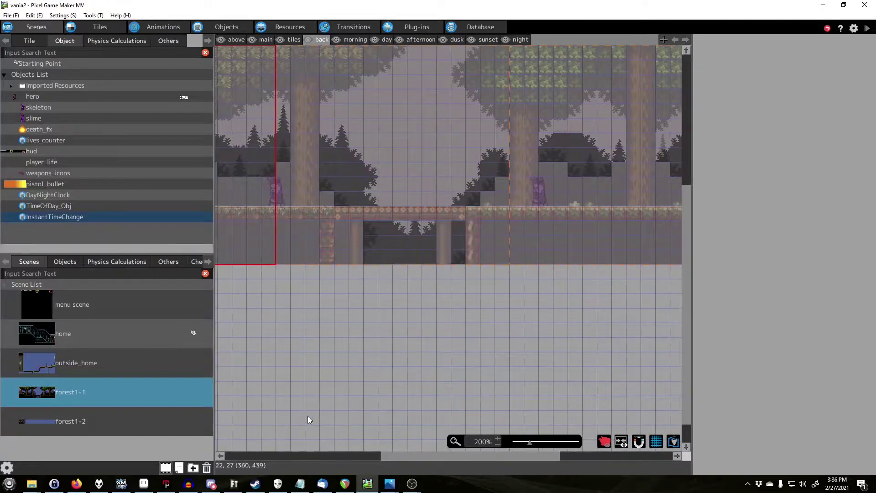
{"action": "left_click", "coordinate": [75, 340]}
{"action": "left_click", "coordinate": [84, 368]}
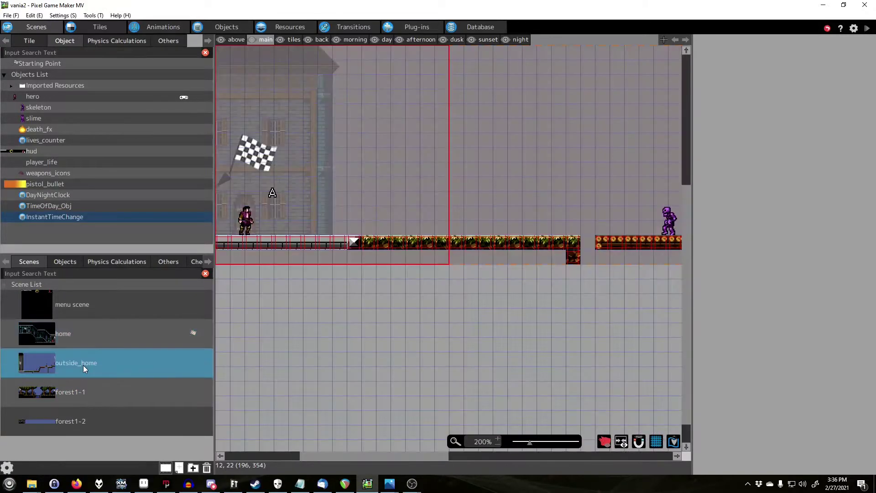
{"action": "left_click_drag", "start_coordinate": [386, 457], "coordinate": [416, 457]}
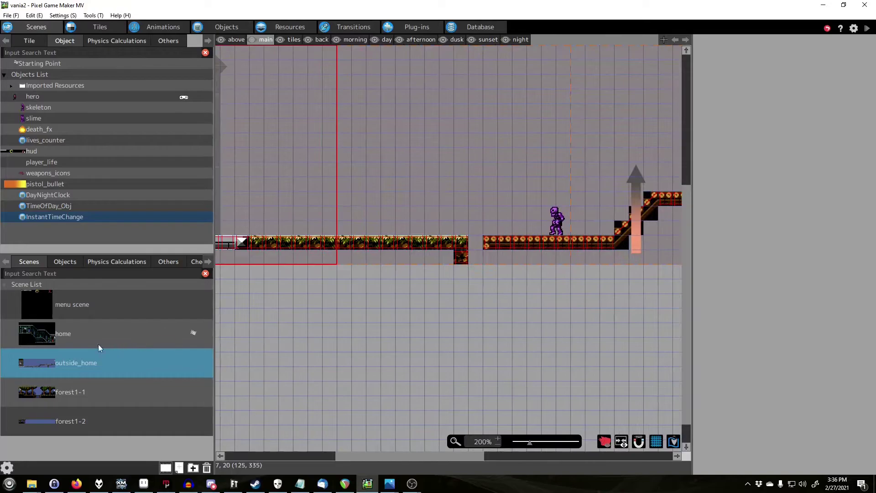
{"action": "left_click", "coordinate": [68, 334]}
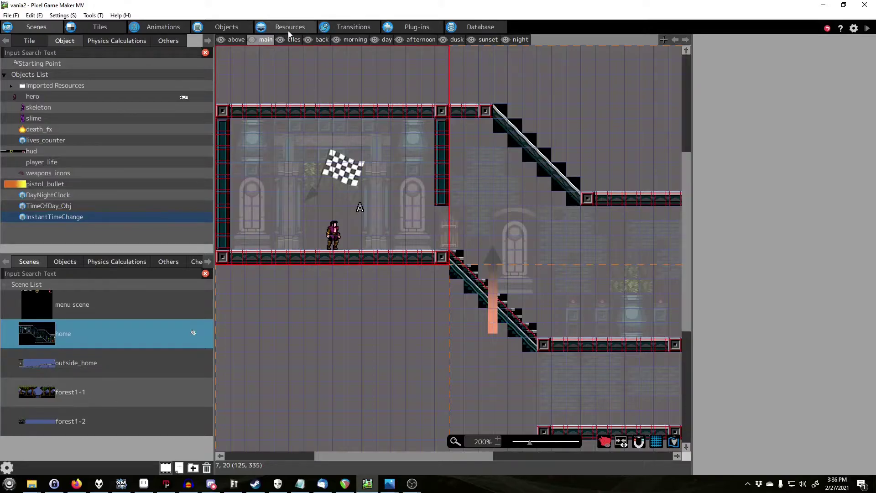
- Return to the object definitions and recheck the layer and color of Early Morning's screen effect in TimeOfDay_Obj
{"action": "left_click", "coordinate": [227, 27]}
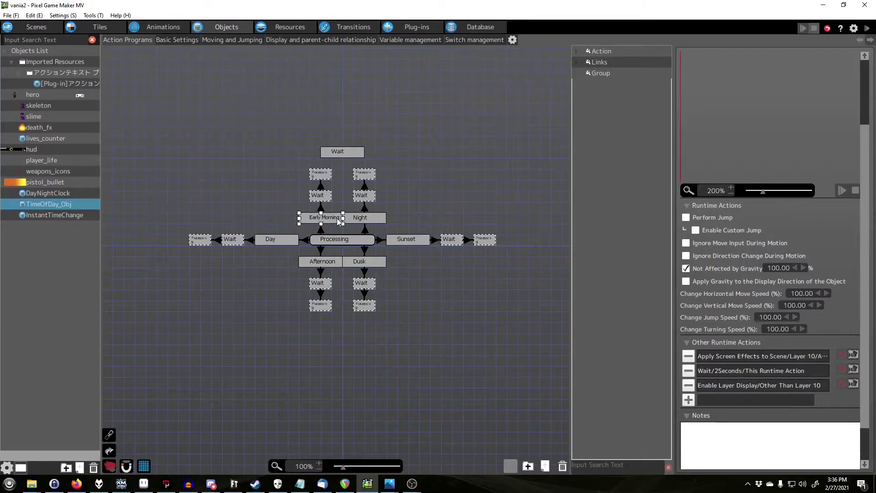
{"action": "double_click", "coordinate": [789, 362]}
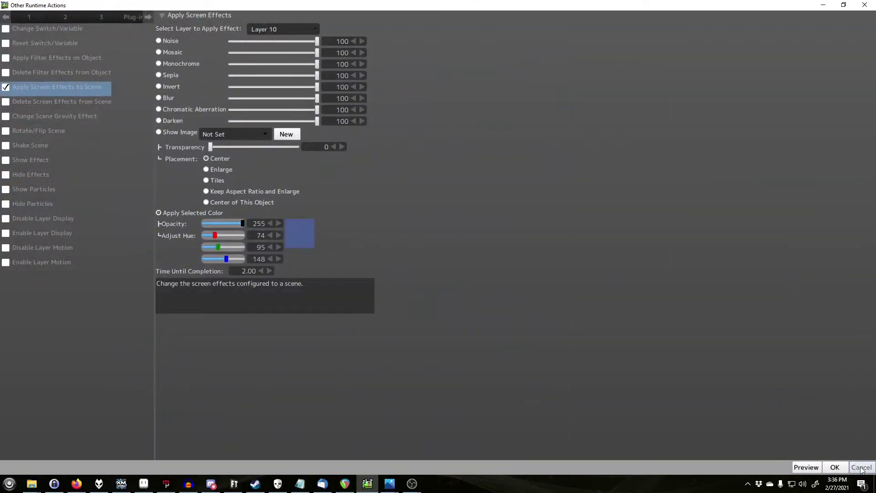
{"action": "left_click", "coordinate": [862, 467]}
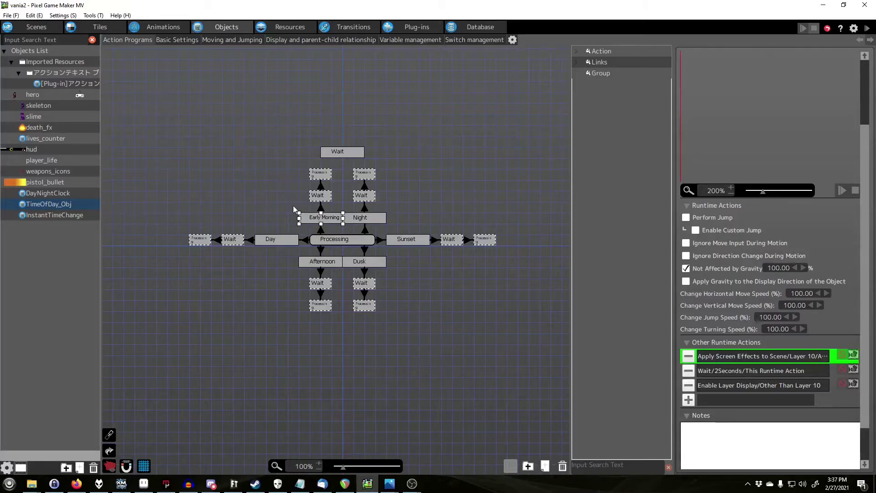
- Compare the other runtime actions listed for the Early Morning and Day actions
{"action": "left_click", "coordinate": [276, 208]}
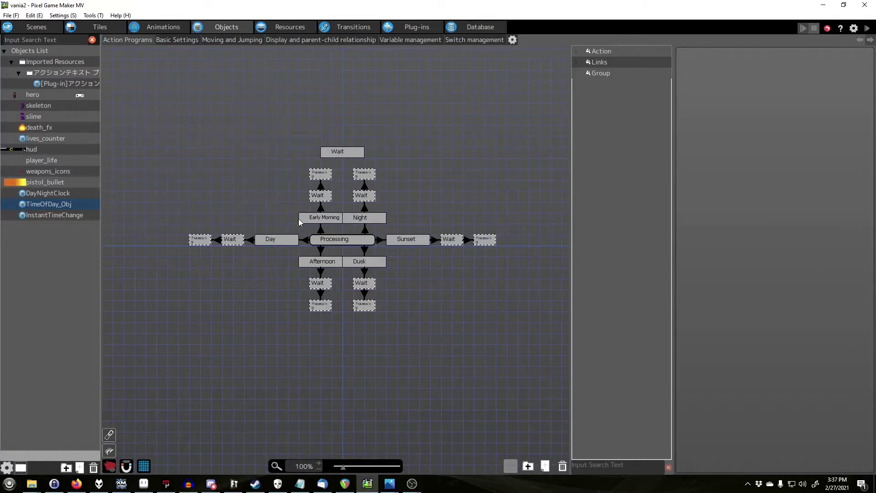
{"action": "left_click", "coordinate": [325, 220]}
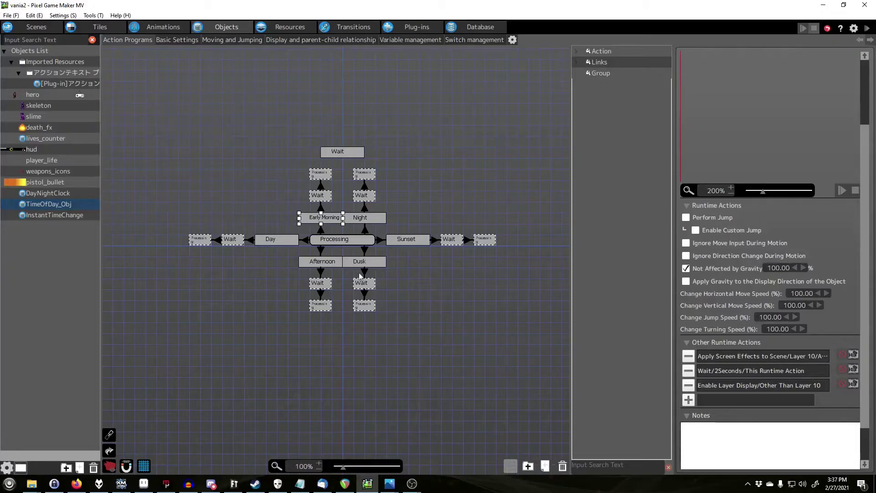
{"action": "left_click", "coordinate": [275, 240]}
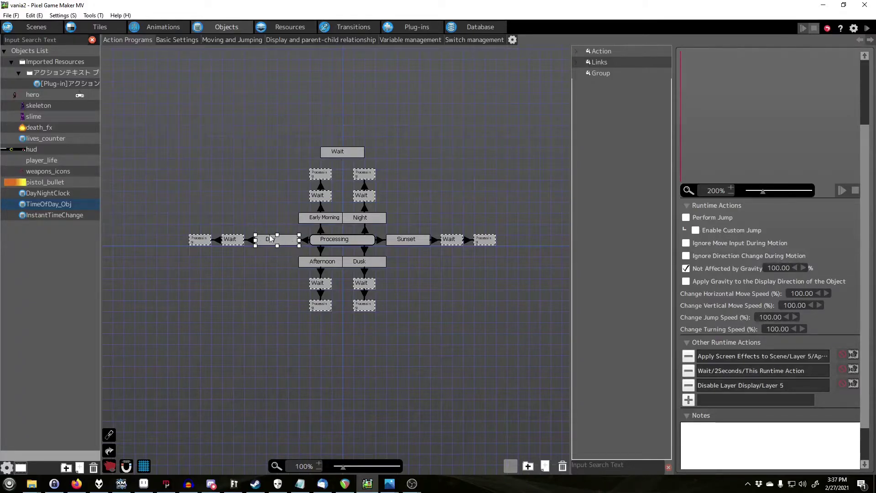
- Check the layers of the home scene and return to the TimeOfDay_Obj action program
{"action": "left_click", "coordinate": [167, 40]}
{"action": "left_click", "coordinate": [137, 39]}
{"action": "left_click", "coordinate": [34, 28]}
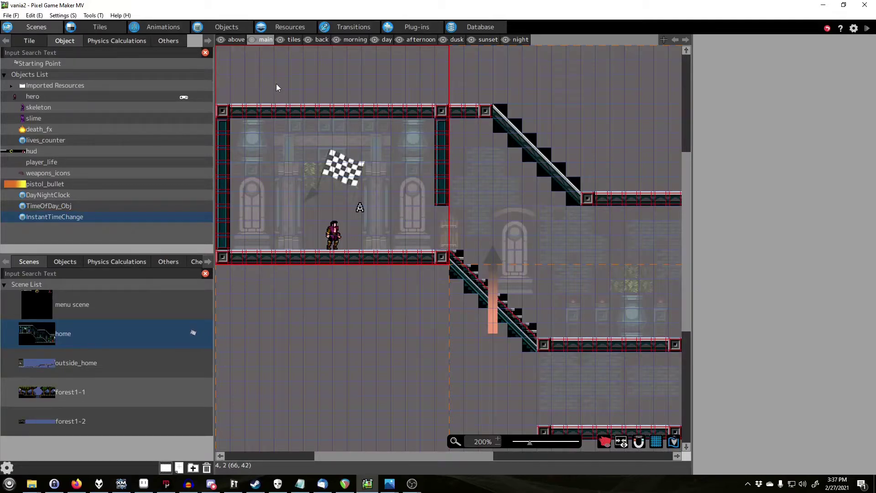
{"action": "left_click", "coordinate": [216, 28]}
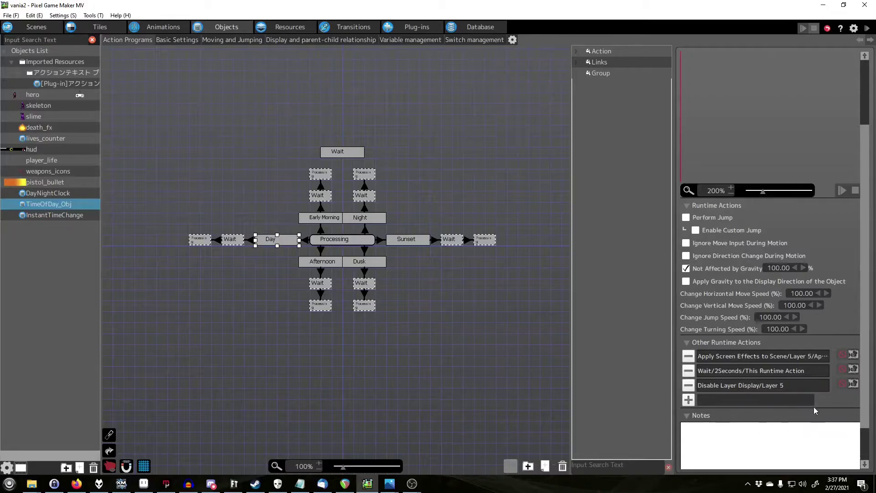
- Examine the layer, color and completion time of the Day action's screen effect, leaving the settings as they are
{"action": "left_click", "coordinate": [772, 357]}
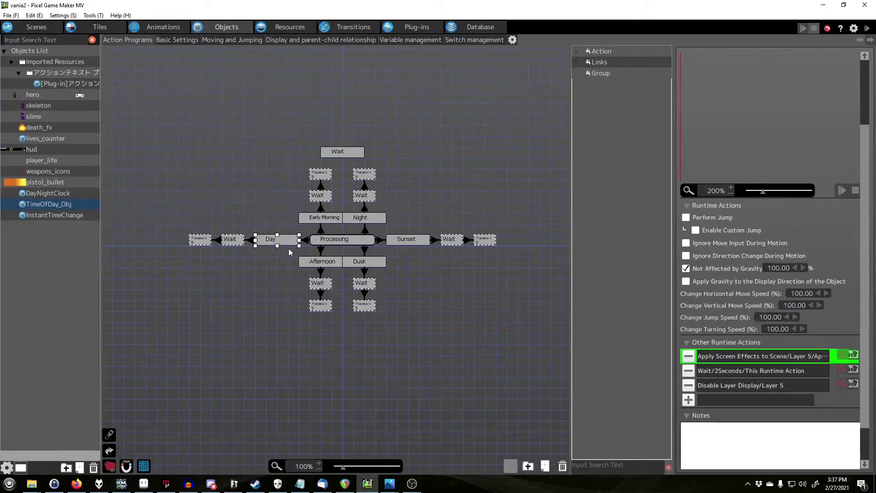
{"action": "double_click", "coordinate": [755, 357]}
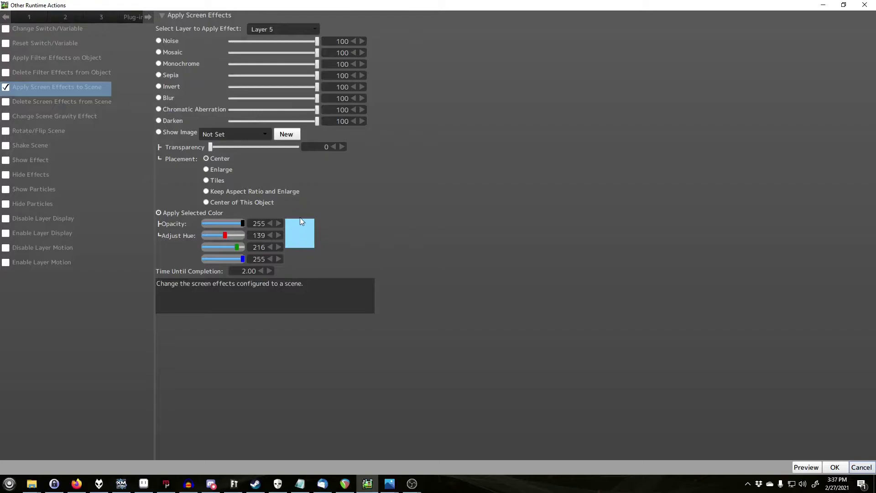
{"action": "left_click", "coordinate": [860, 468]}
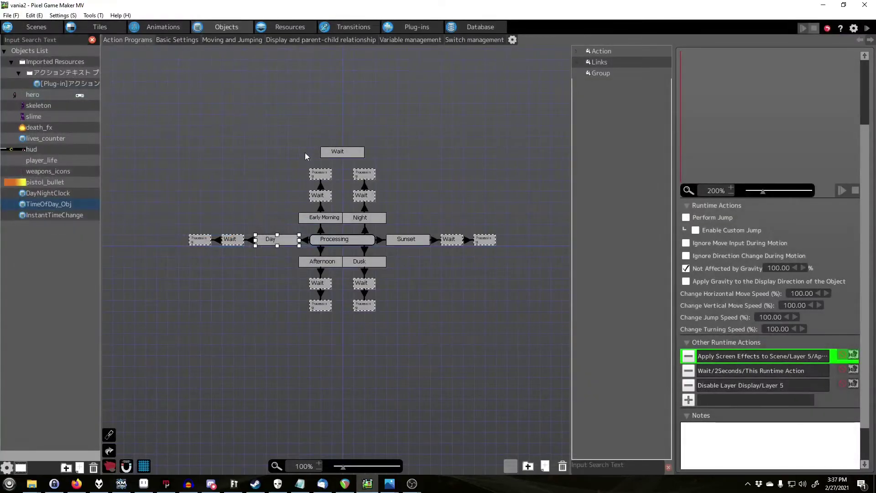
- Compare the runtime actions of Early Morning and Day, focusing on Day's Disable Layer Display action
{"action": "left_click", "coordinate": [326, 220]}
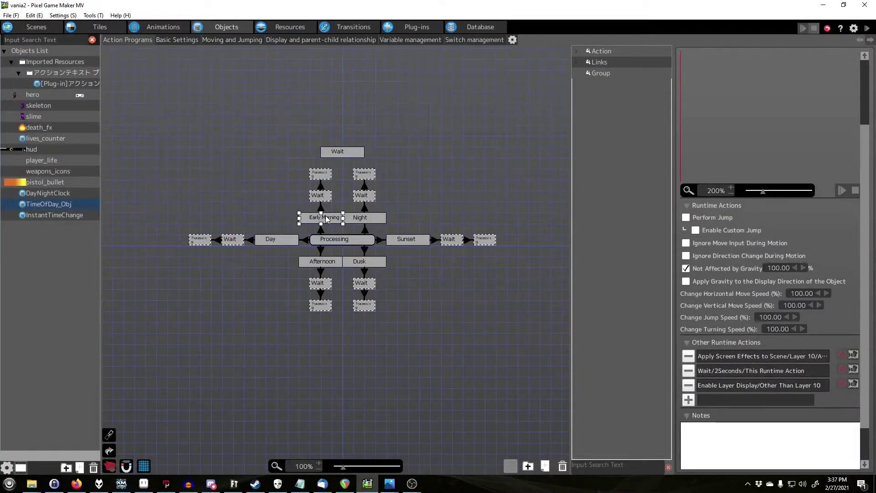
{"action": "left_click", "coordinate": [278, 242]}
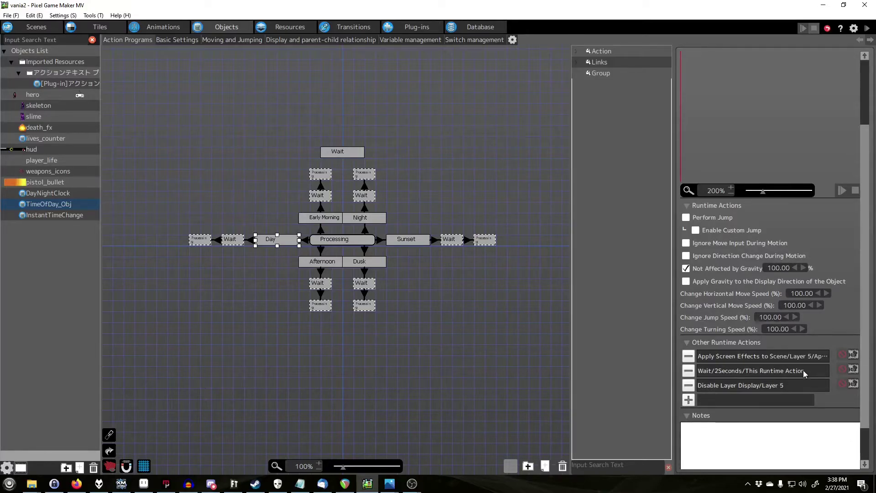
{"action": "left_click", "coordinate": [759, 385]}
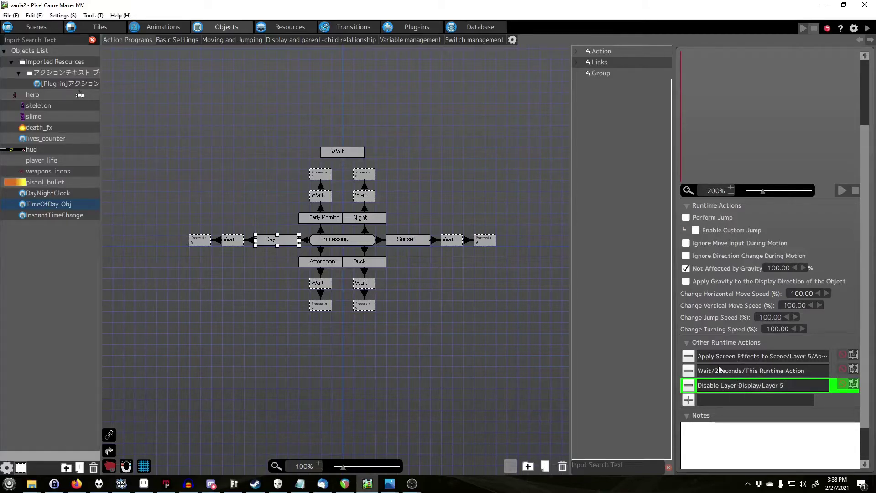
{"action": "left_click", "coordinate": [263, 201]}
- Review the Delete Screen Effects from Scene settings of the main Wait action, including its layer choice, without saving changes
{"action": "left_click", "coordinate": [232, 240]}
{"action": "left_click", "coordinate": [359, 154]}
{"action": "double_click", "coordinate": [773, 356]}
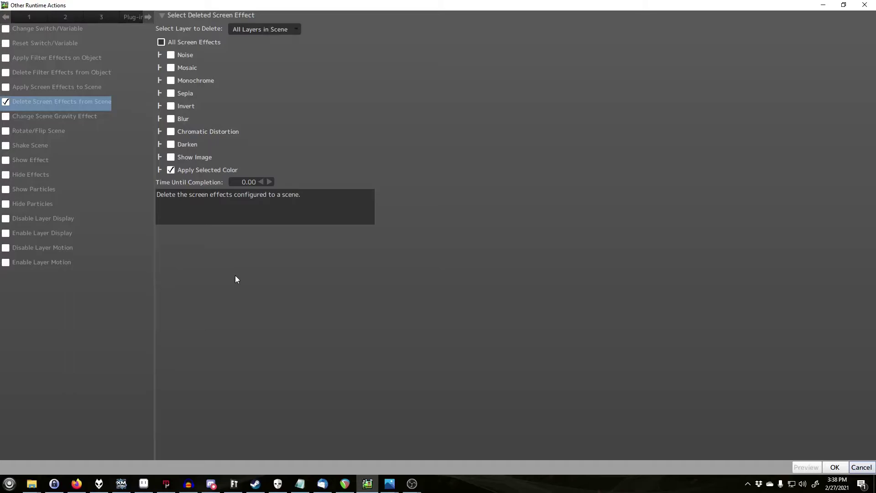
{"action": "left_click", "coordinate": [293, 30]}
{"action": "left_click", "coordinate": [638, 228]}
{"action": "left_click", "coordinate": [857, 468]}
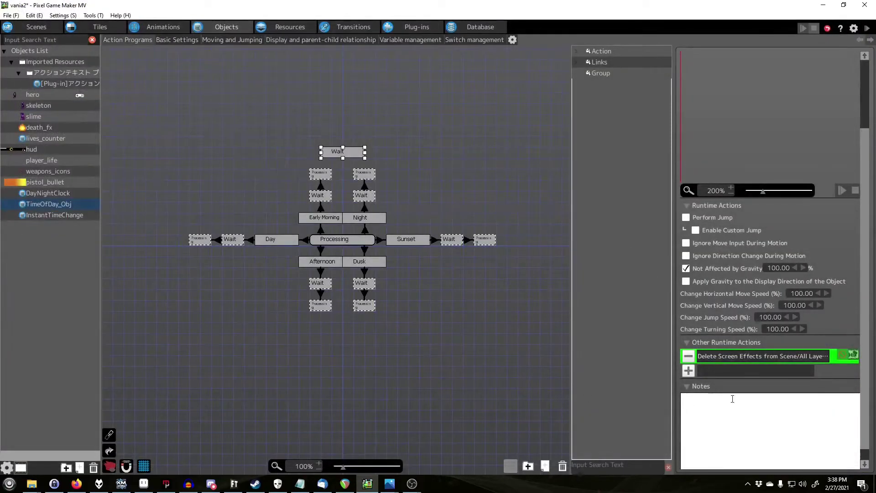
{"action": "left_click", "coordinate": [455, 373]}
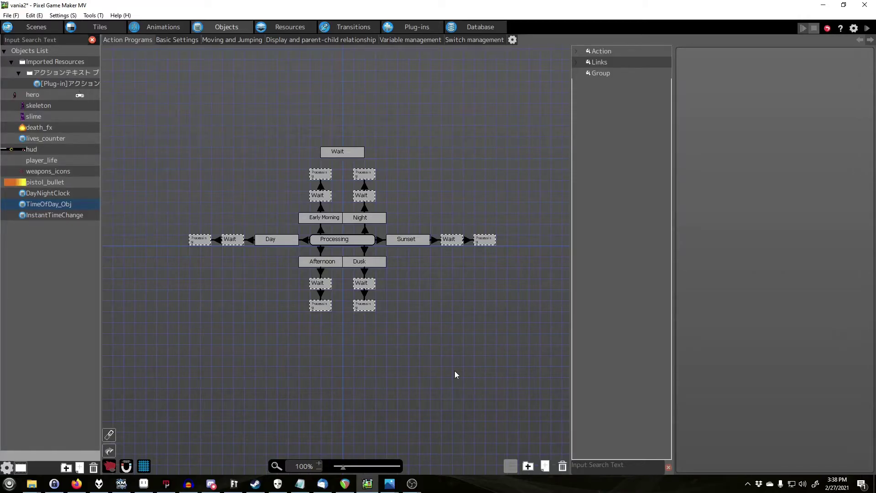
- Compare the runtime actions of the Day action with those of the main Wait action
{"action": "left_click", "coordinate": [269, 245]}
{"action": "left_click", "coordinate": [342, 155]}
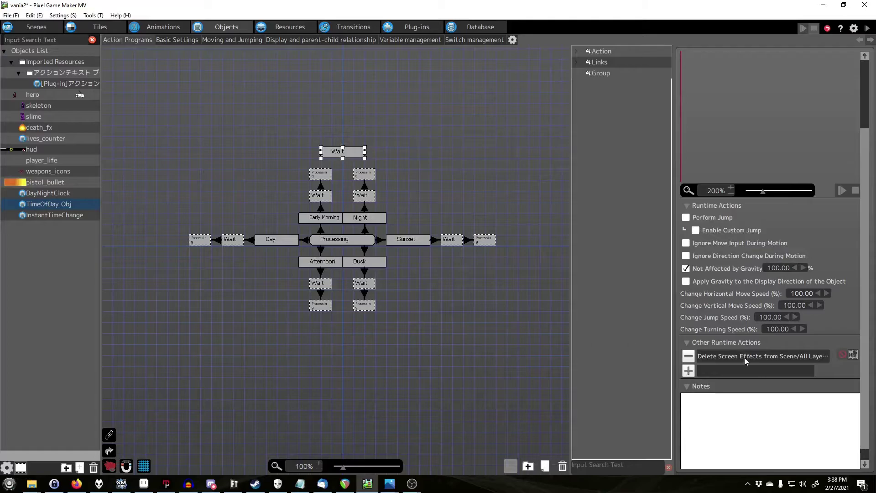
{"action": "left_click", "coordinate": [300, 175]}
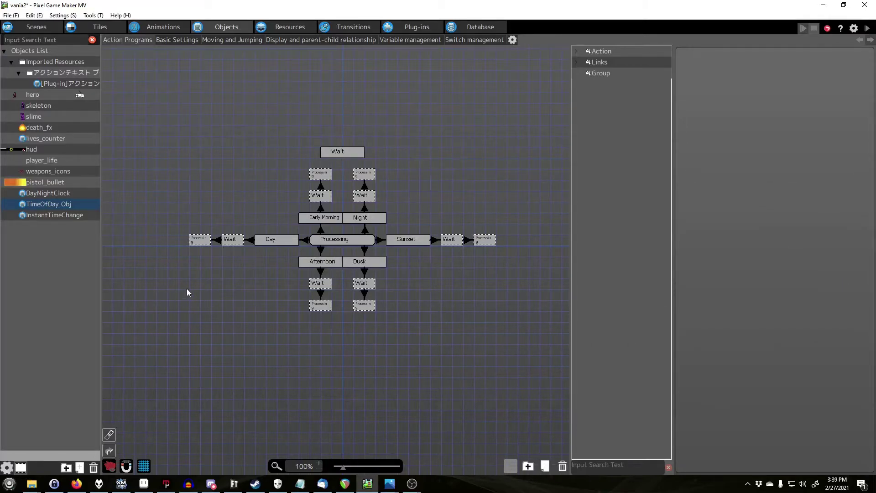
- Examine the variable condition on the link from Day to Wait and leave it as it is
{"action": "left_click", "coordinate": [272, 241]}
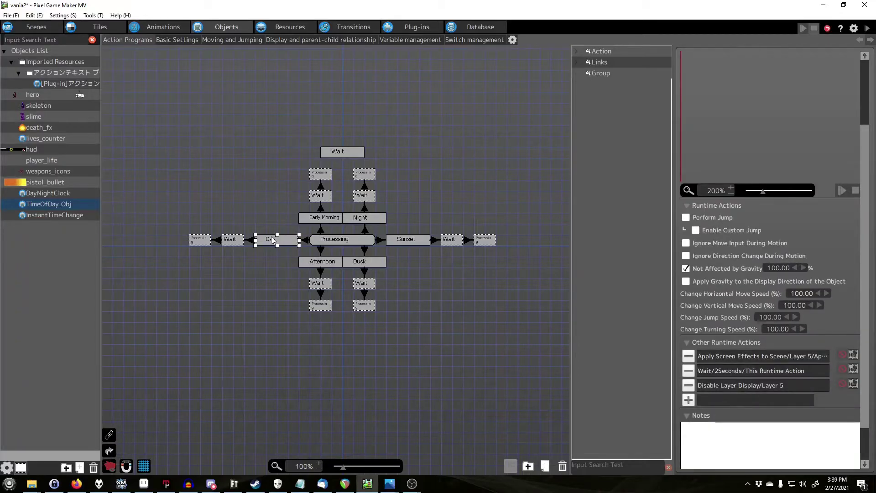
{"action": "left_click", "coordinate": [252, 240]}
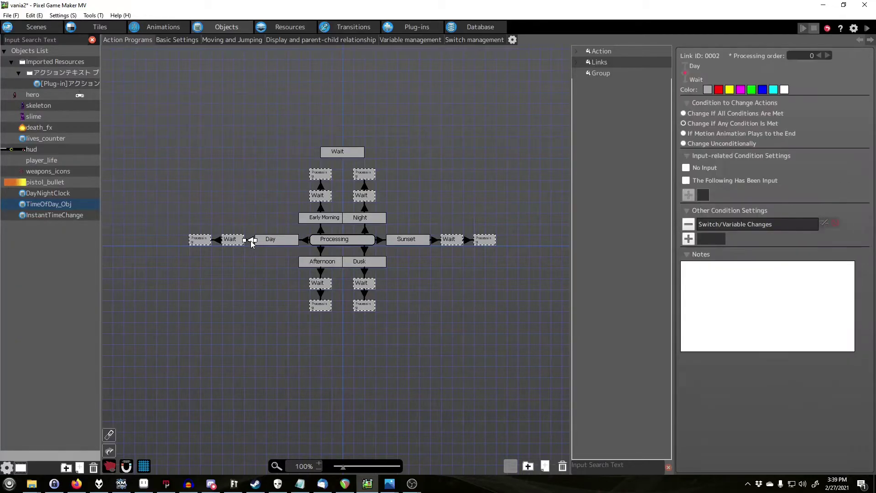
{"action": "double_click", "coordinate": [783, 225]}
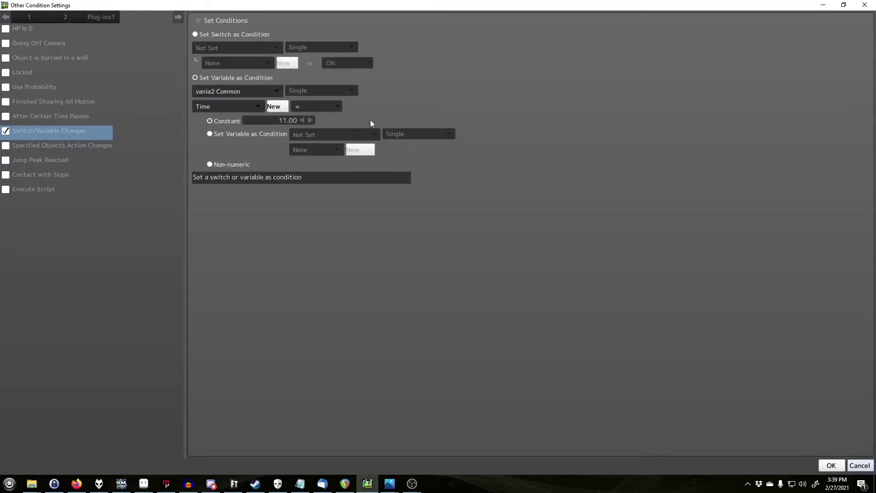
{"action": "left_click", "coordinate": [860, 466]}
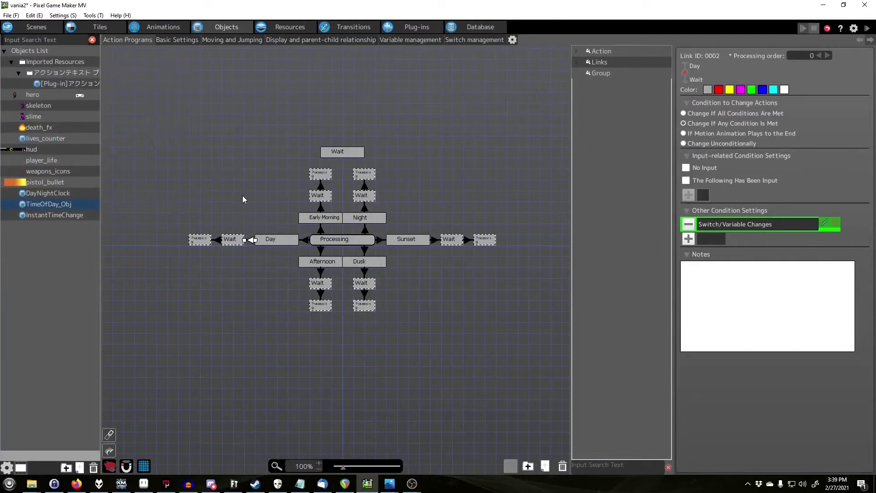
{"action": "left_click", "coordinate": [242, 196]}
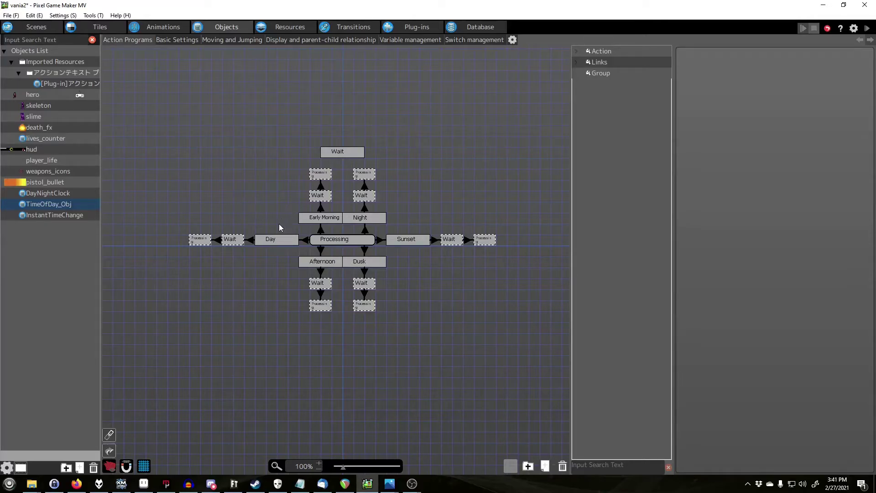
- Compare the screen effect and layer display actions of Day, Afternoon, Sunset, Dusk and Night
{"action": "left_click", "coordinate": [270, 246]}
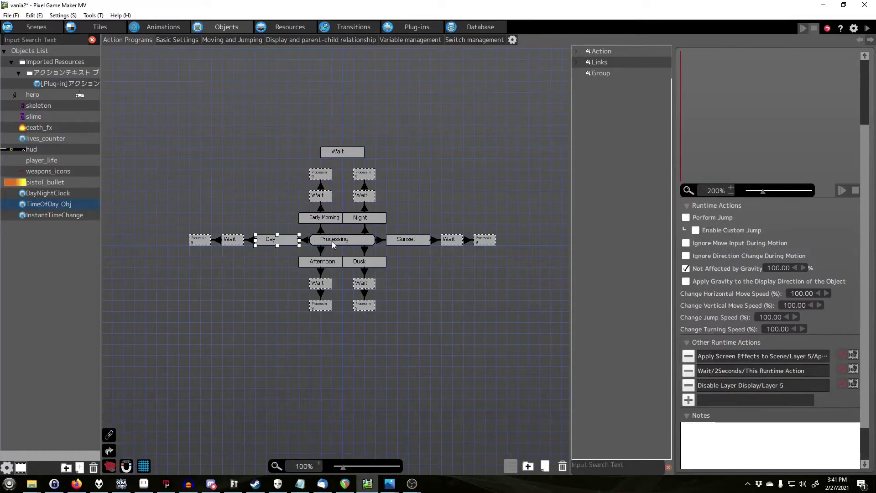
{"action": "left_click", "coordinate": [724, 358]}
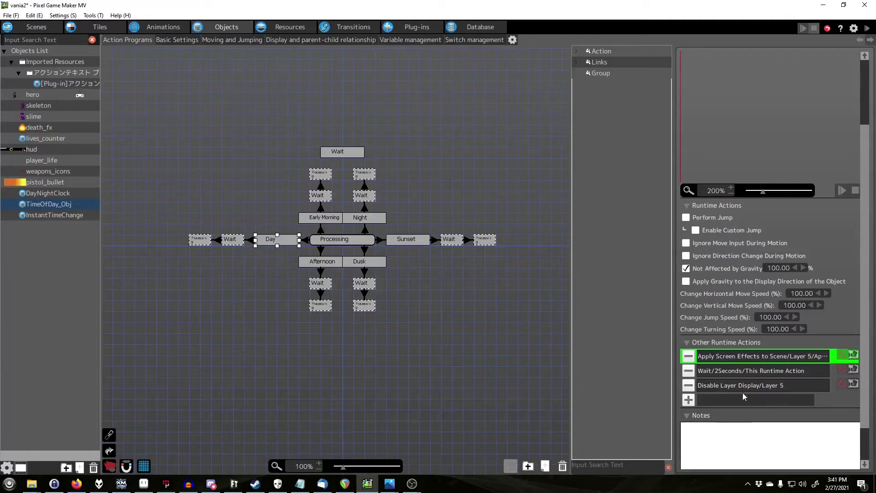
{"action": "left_click", "coordinate": [319, 263]}
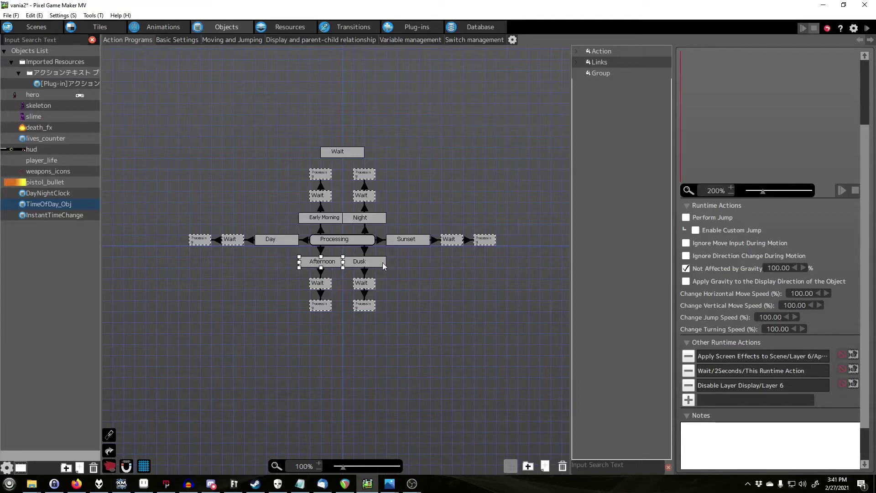
{"action": "left_click", "coordinate": [413, 241]}
{"action": "left_click", "coordinate": [367, 262]}
{"action": "left_click", "coordinate": [369, 220]}
{"action": "left_click", "coordinate": [405, 245]}
- Examine Early Morning's screen effect color and its Enable Layer Display settings without changing them
{"action": "left_click", "coordinate": [327, 217]}
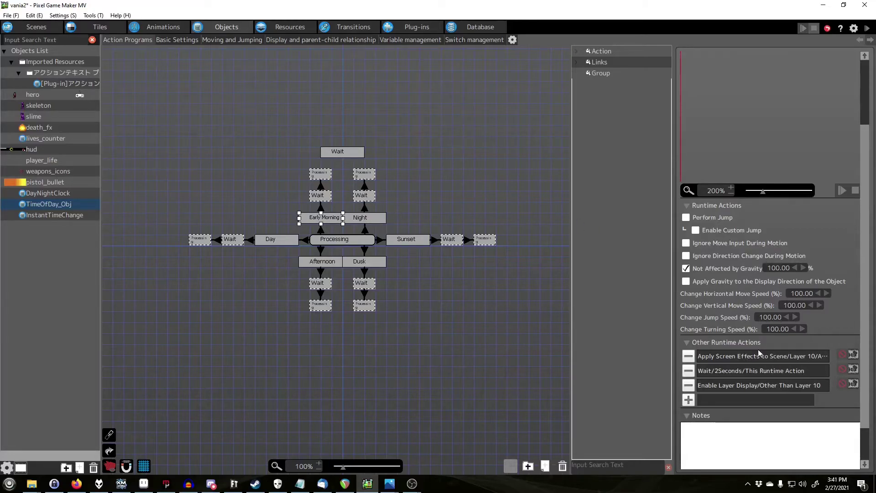
{"action": "double_click", "coordinate": [784, 358]}
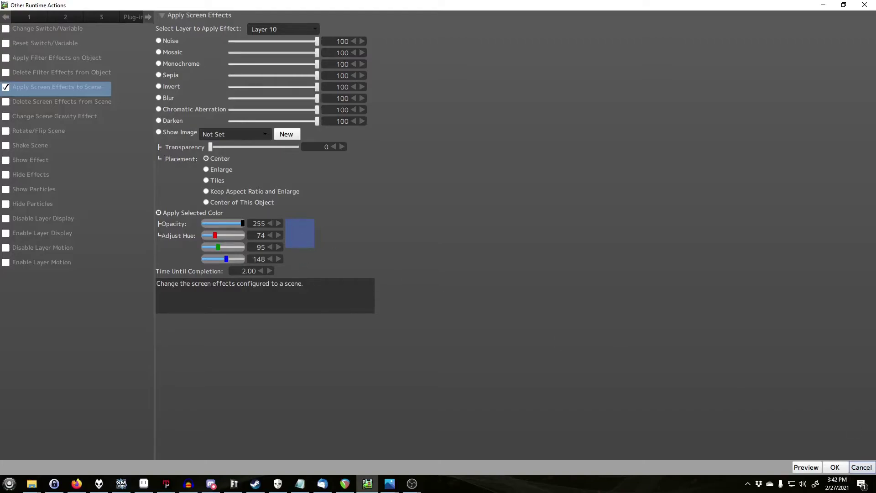
{"action": "left_click", "coordinate": [862, 467]}
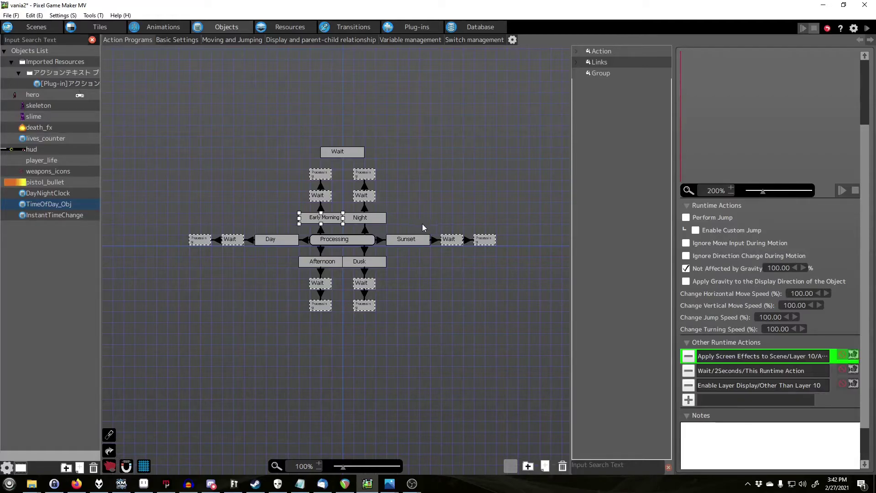
{"action": "left_click", "coordinate": [795, 385]}
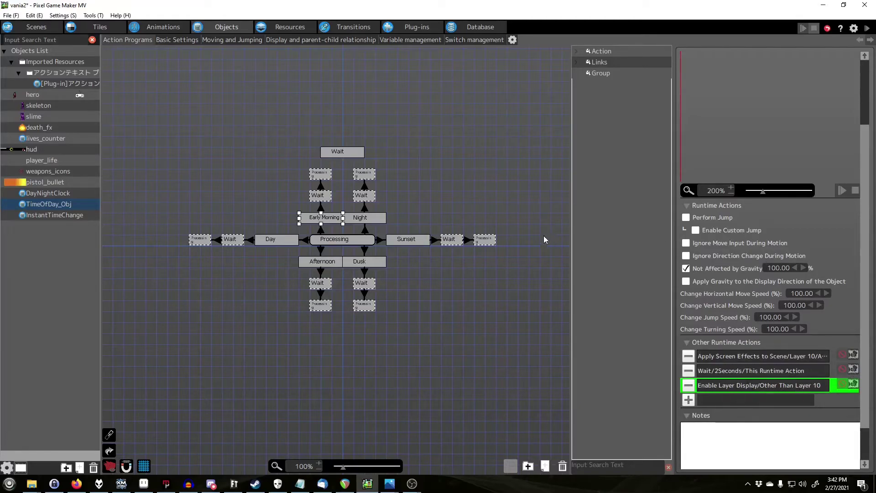
{"action": "double_click", "coordinate": [783, 389]}
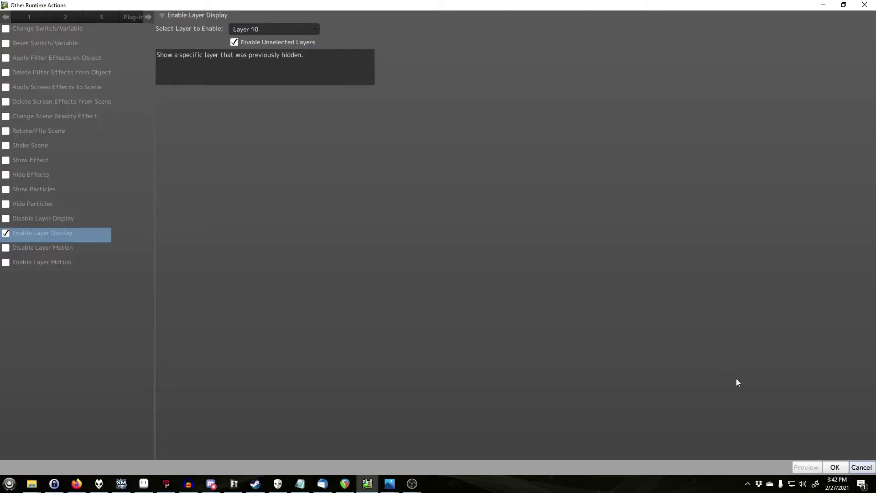
{"action": "left_click", "coordinate": [861, 467]}
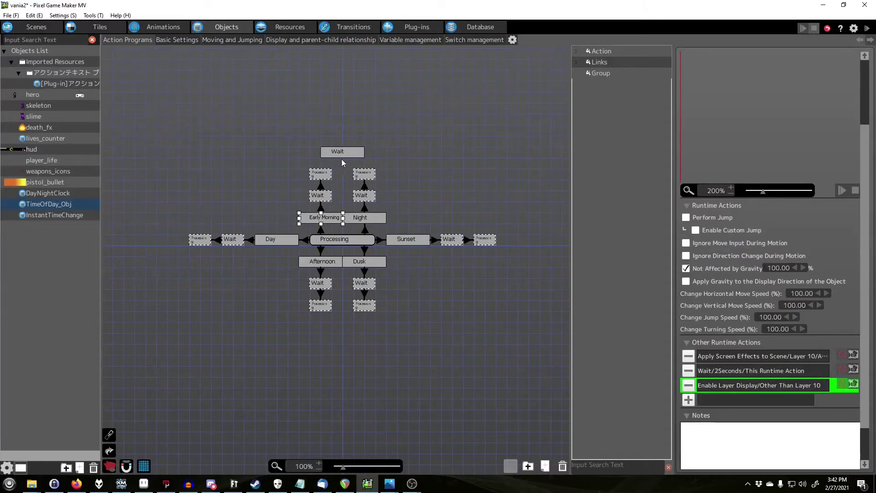
- Recheck which screen effects the main Wait action deletes, and look at Night's runtime actions
{"action": "left_click", "coordinate": [342, 152]}
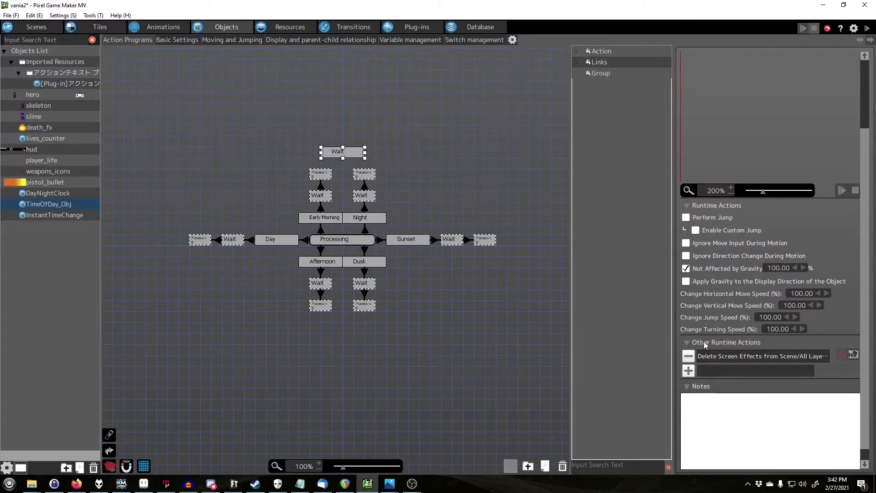
{"action": "double_click", "coordinate": [757, 357]}
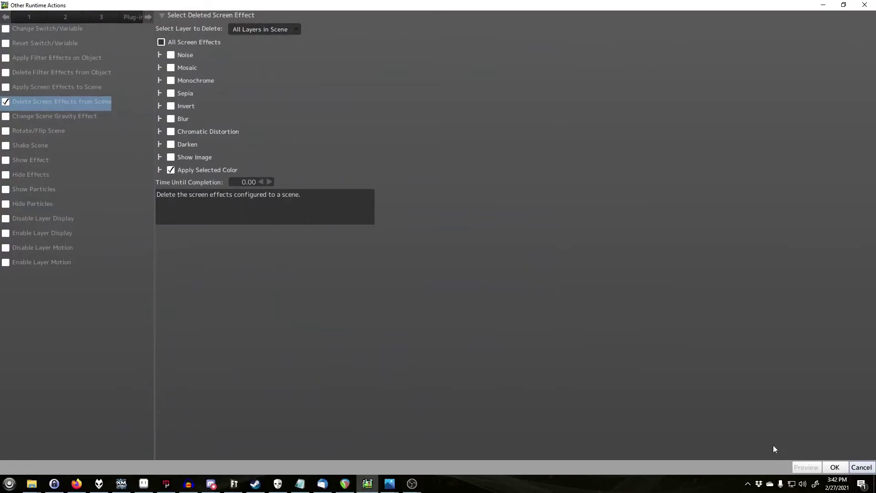
{"action": "left_click", "coordinate": [861, 468]}
{"action": "left_click", "coordinate": [362, 220]}
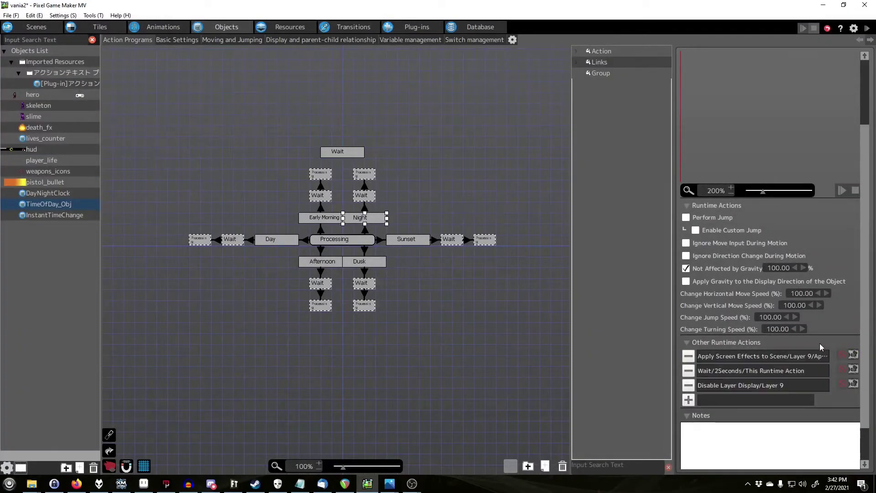
{"action": "left_click", "coordinate": [468, 160]}
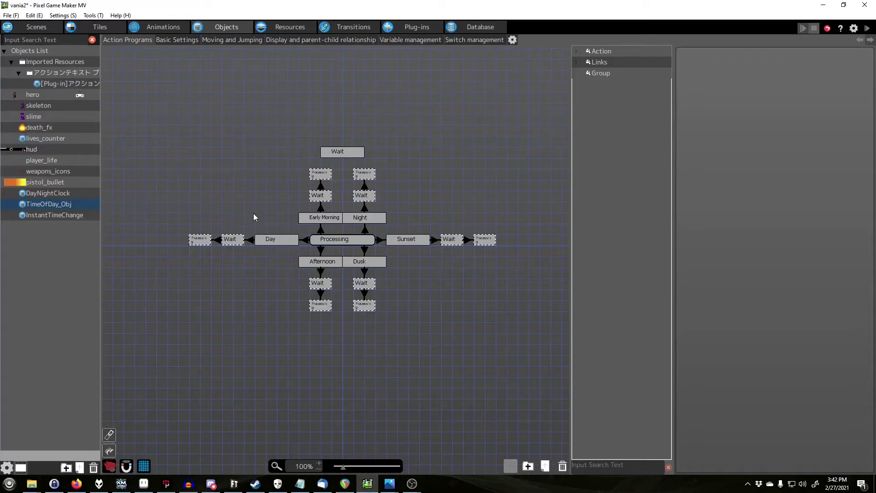
- Compare the Time variable conditions on the links from Processing to Day and from Day to Wait, leaving both as they are
{"action": "left_click", "coordinate": [303, 240]}
{"action": "double_click", "coordinate": [719, 228]}
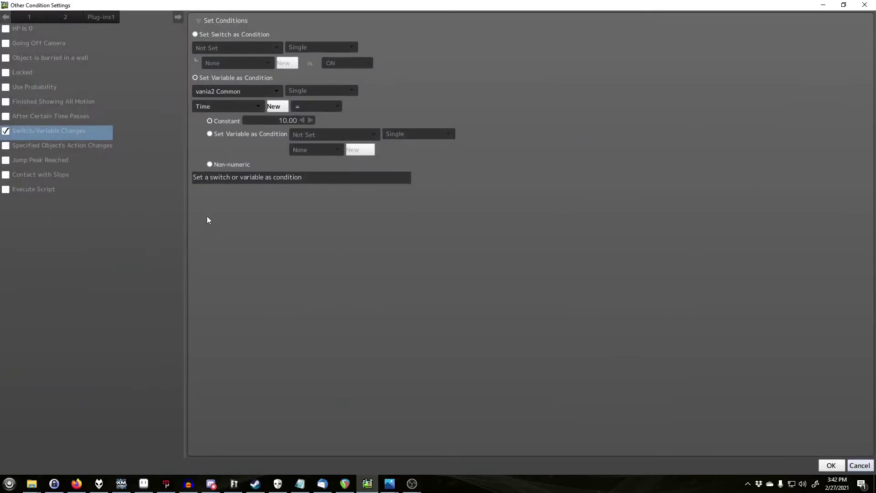
{"action": "left_click", "coordinate": [860, 466]}
{"action": "left_click", "coordinate": [250, 242]}
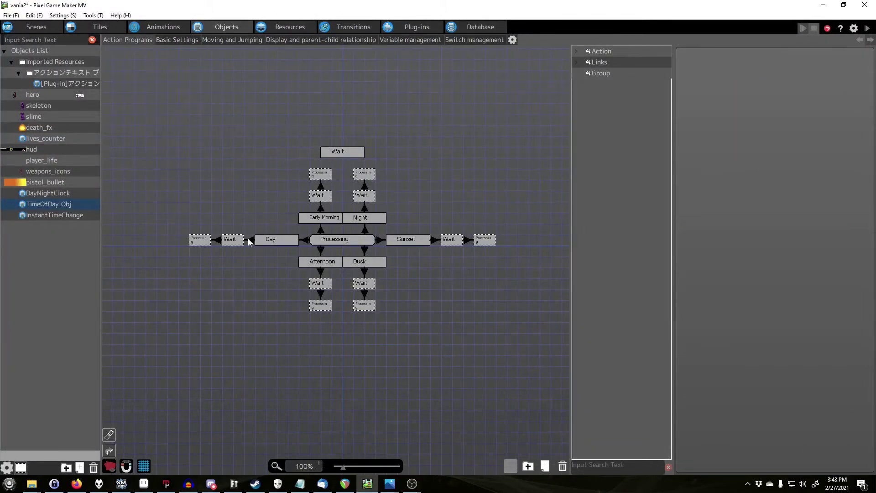
{"action": "left_click", "coordinate": [251, 241]}
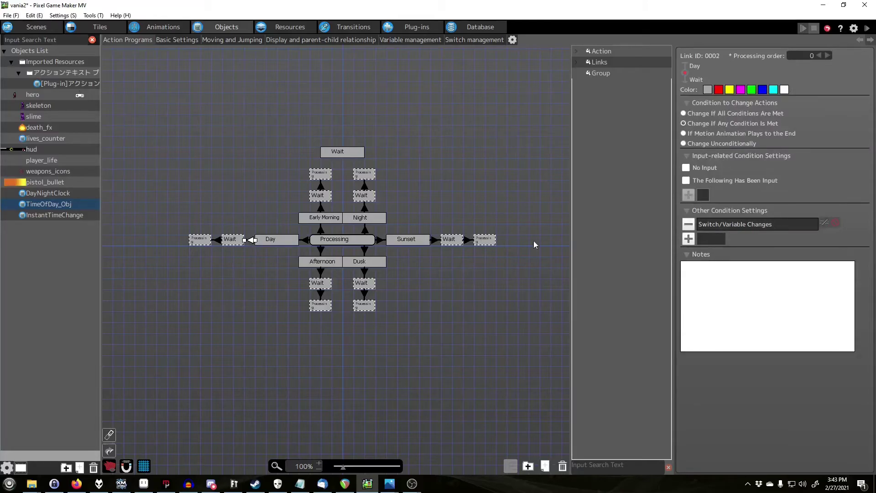
{"action": "double_click", "coordinate": [733, 224]}
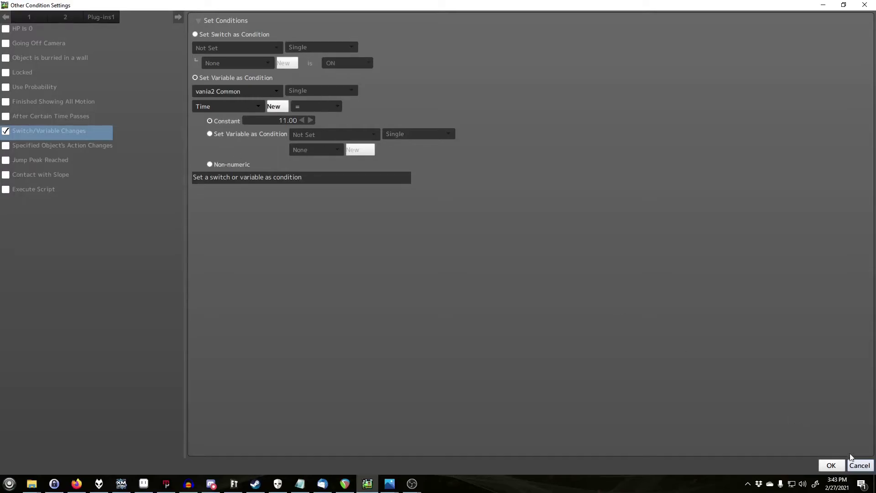
{"action": "left_click", "coordinate": [857, 465]}
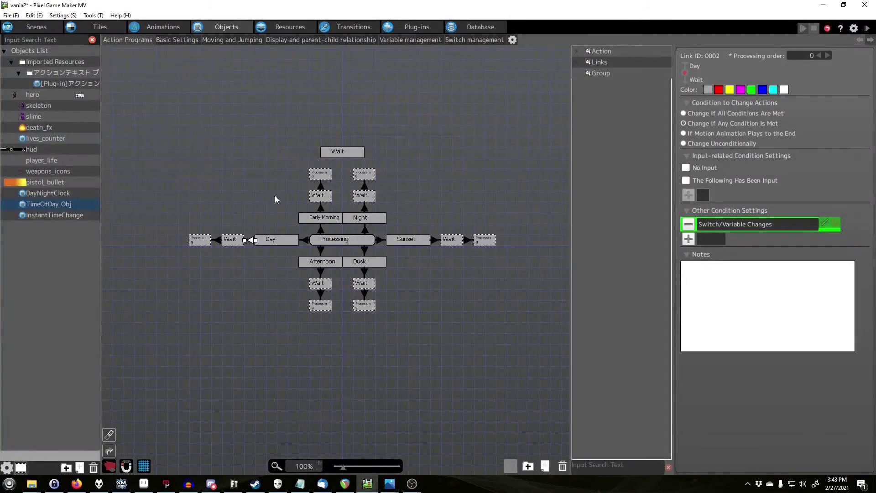
- Review the main Wait action's screen effect deletion, and consult the hour ranges and layer list in Notepad before returning to Pixel Game Maker MV
{"action": "left_click", "coordinate": [233, 243]}
{"action": "left_click", "coordinate": [356, 155]}
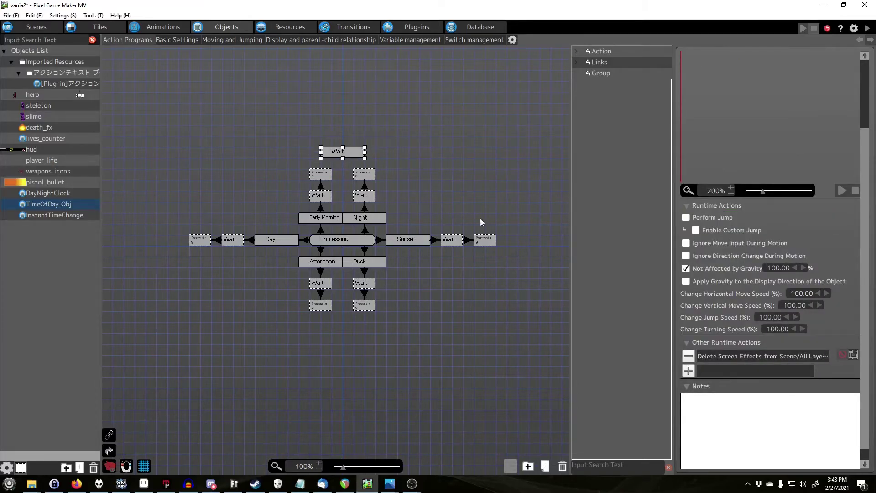
{"action": "left_click", "coordinate": [778, 356]}
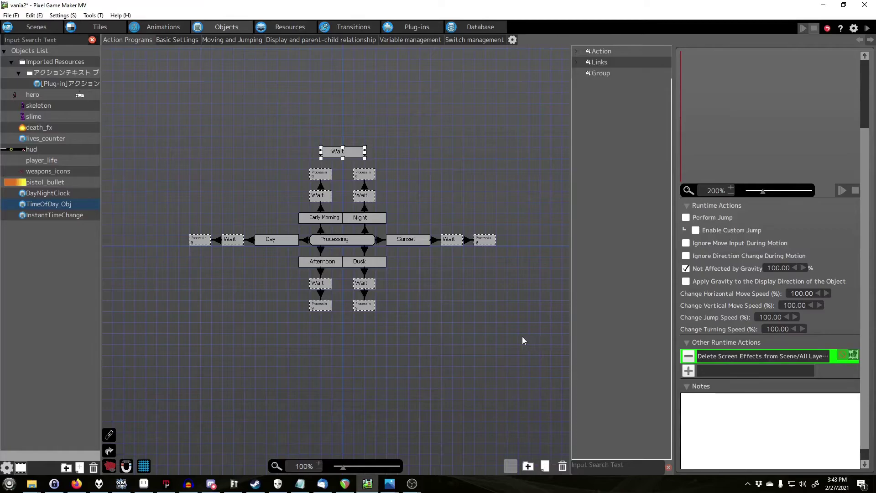
{"action": "left_click", "coordinate": [204, 360]}
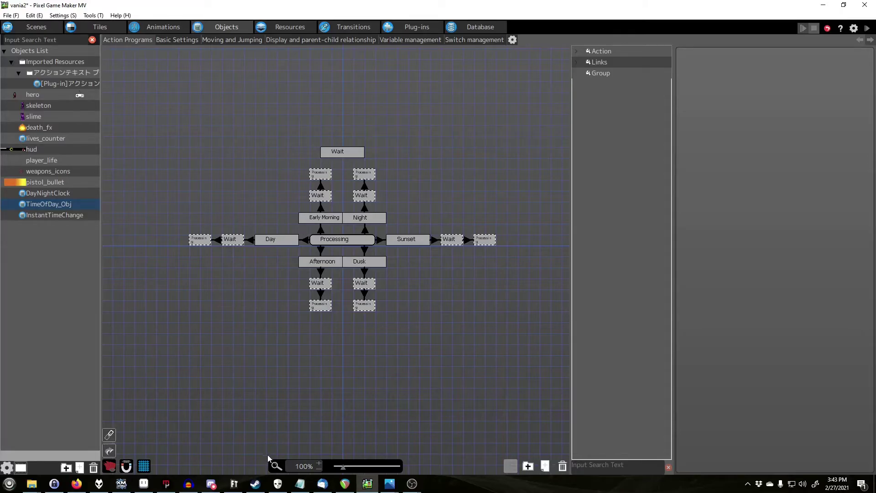
{"action": "left_click", "coordinate": [300, 484]}
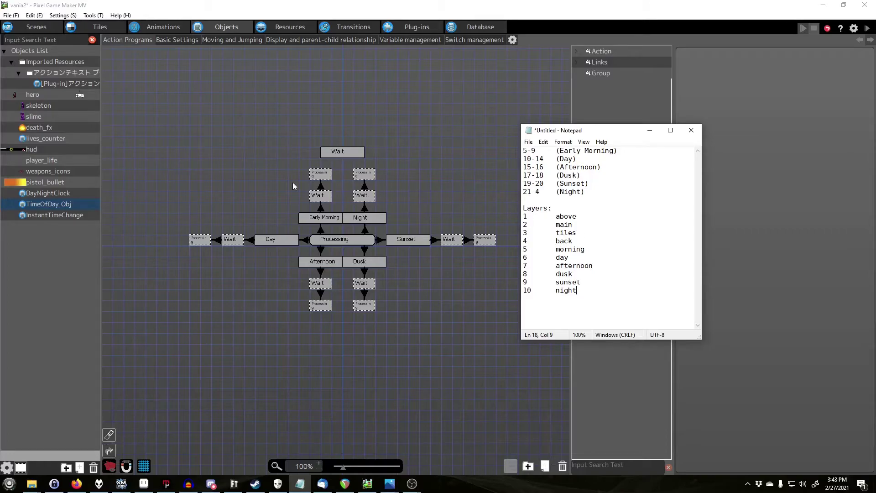
{"action": "left_click", "coordinate": [217, 193]}
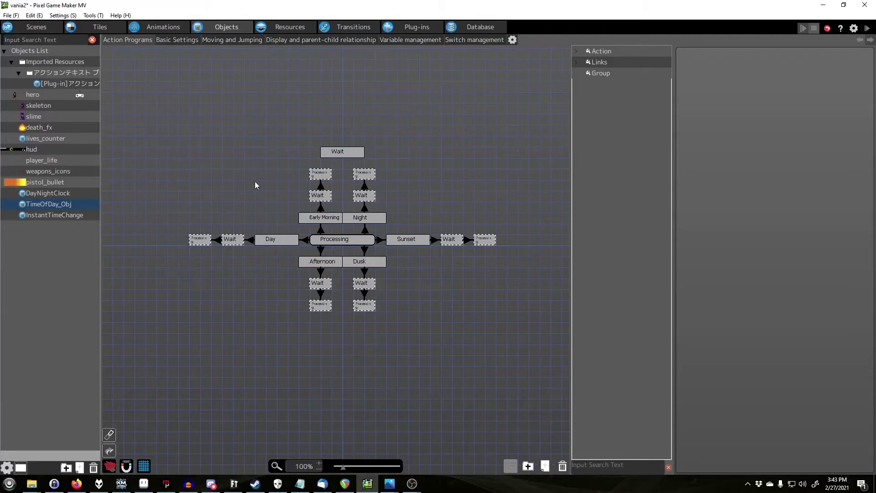
- Open the InstantTimeChange object's action program and examine the Init action's motion and runtime settings
{"action": "left_click", "coordinate": [62, 215]}
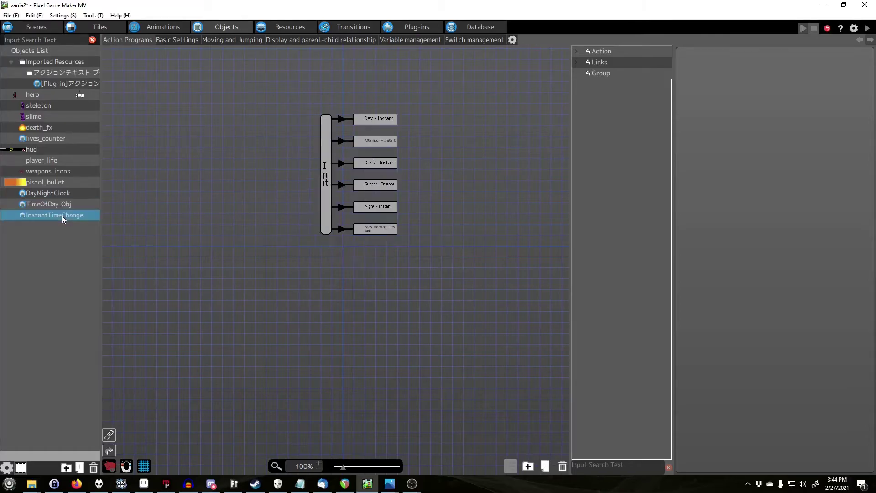
{"action": "left_click", "coordinate": [265, 163]}
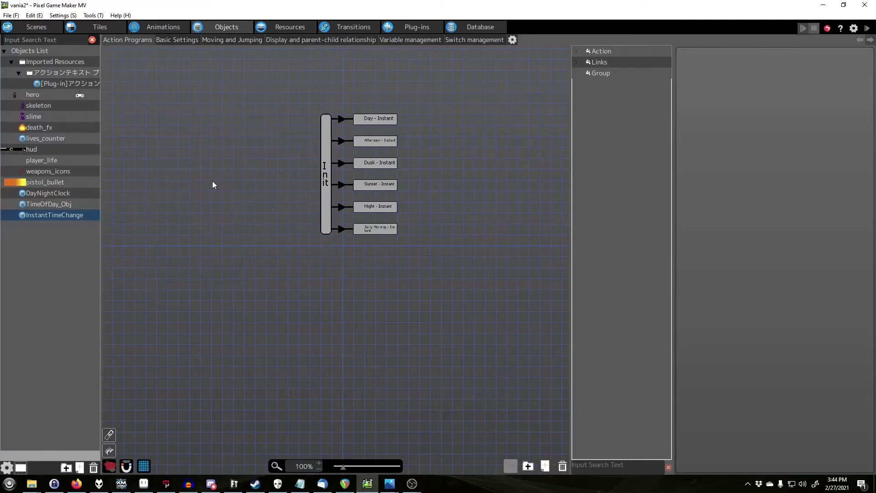
{"action": "left_click", "coordinate": [325, 155]}
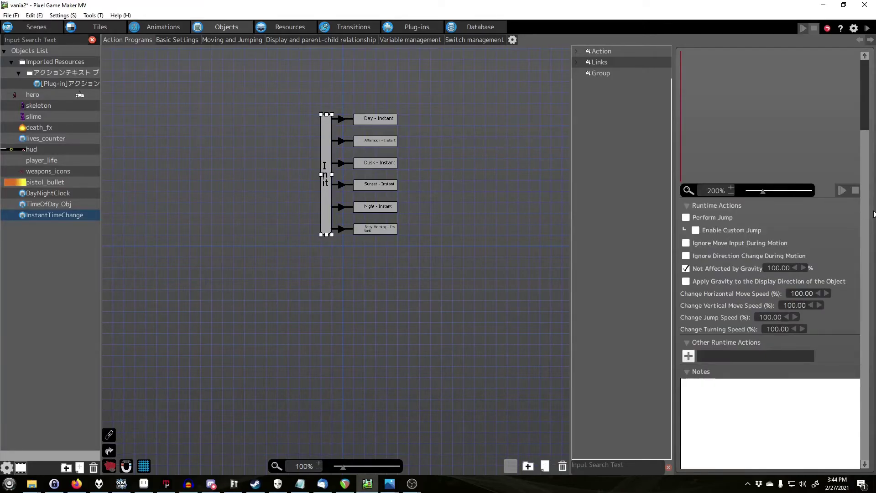
{"action": "scroll", "coordinate": [856, 136], "scroll_direction": "up", "scroll_amount": 3}
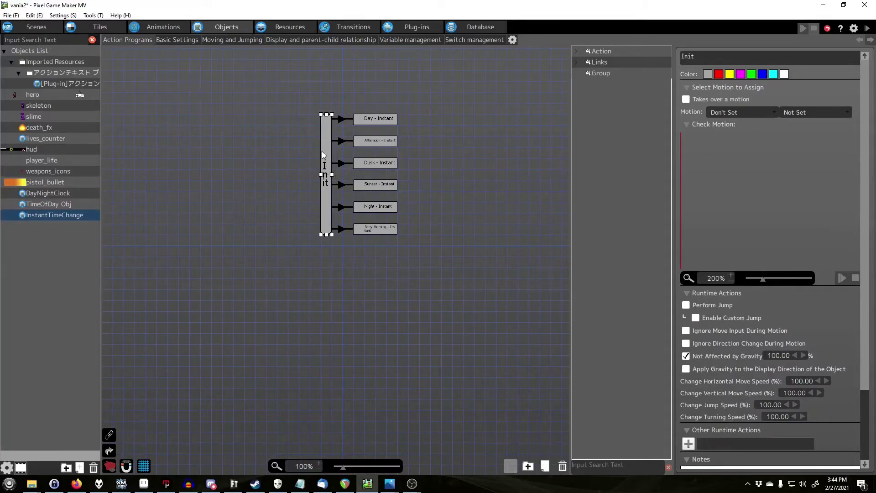
{"action": "left_click", "coordinate": [300, 166]}
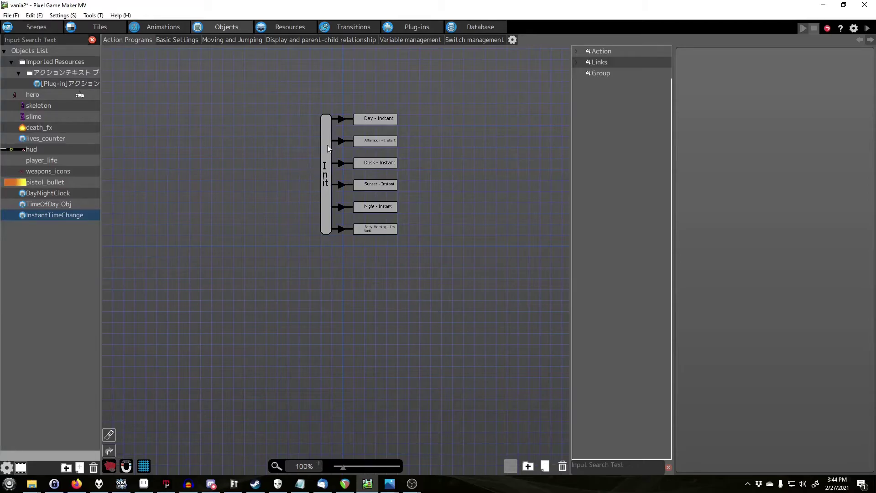
- Look over the links from Init to the Day, Afternoon, Dusk and Sunset instant actions
{"action": "left_click", "coordinate": [341, 119]}
{"action": "left_click", "coordinate": [345, 141]}
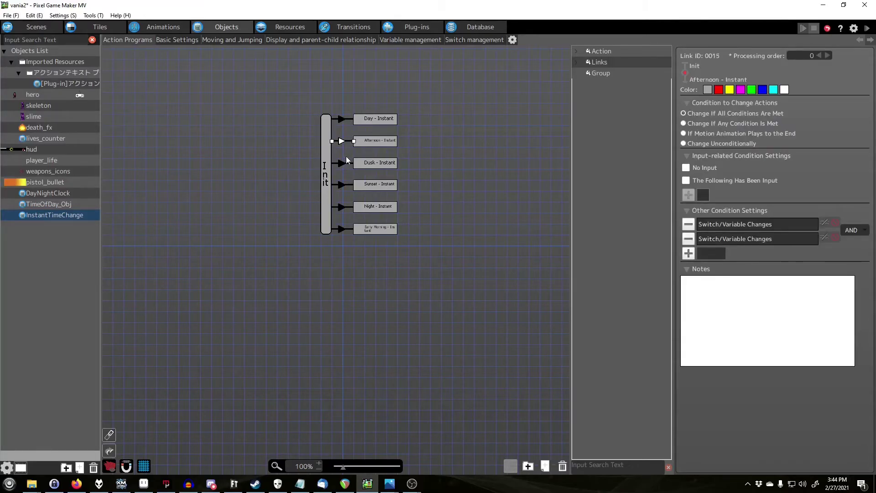
{"action": "left_click", "coordinate": [341, 163]}
{"action": "left_click", "coordinate": [344, 183]}
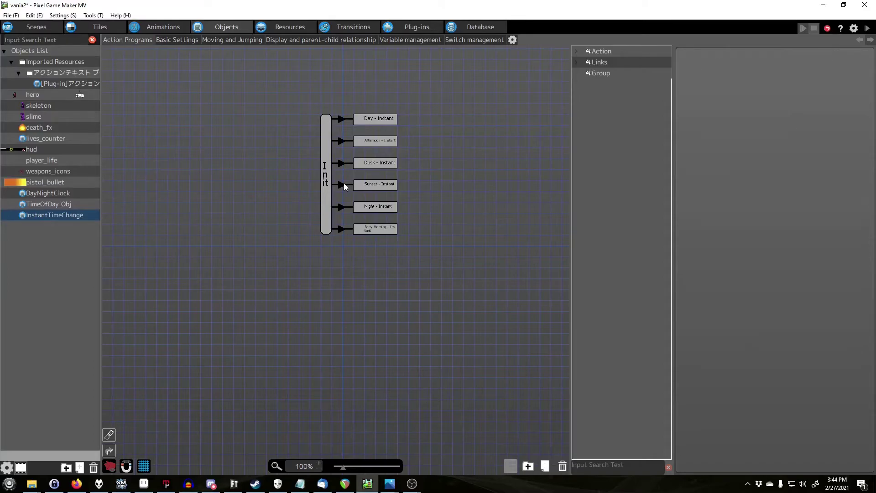
{"action": "left_click", "coordinate": [263, 191]}
- Review the transition screen flow, and the home->outside portal's placement and A->B settings
{"action": "left_click", "coordinate": [351, 27]}
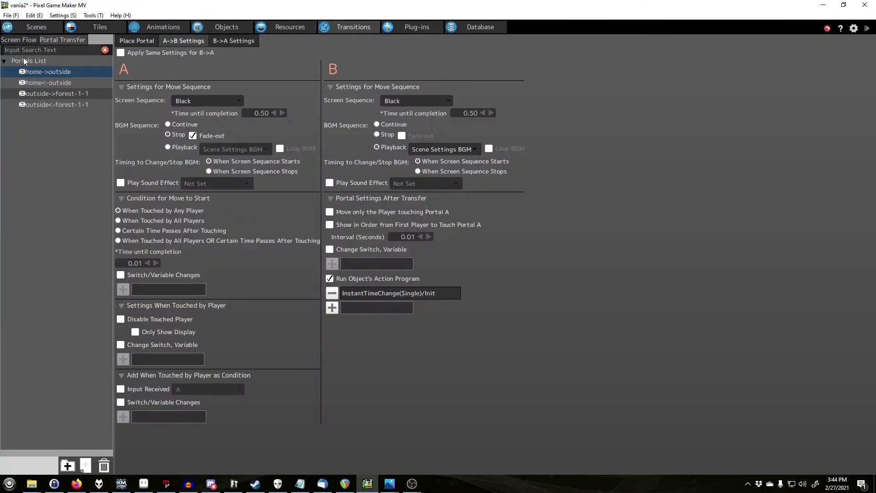
{"action": "left_click", "coordinate": [18, 39]}
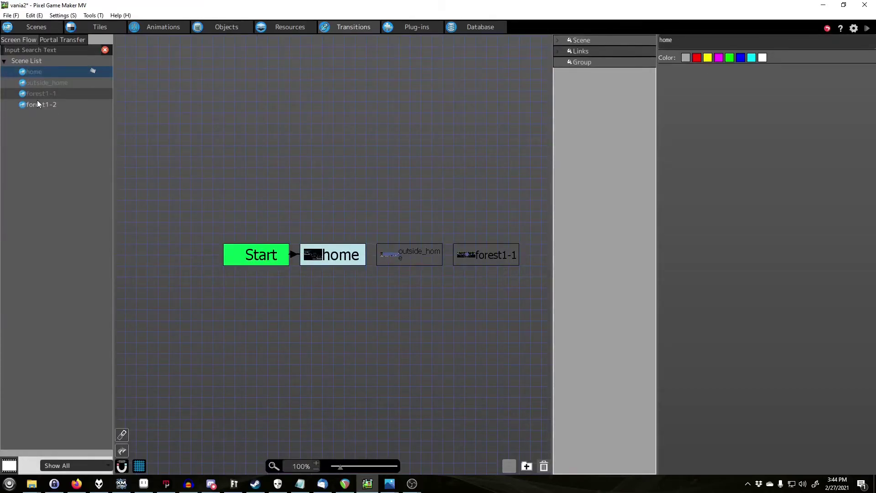
{"action": "left_click", "coordinate": [54, 41]}
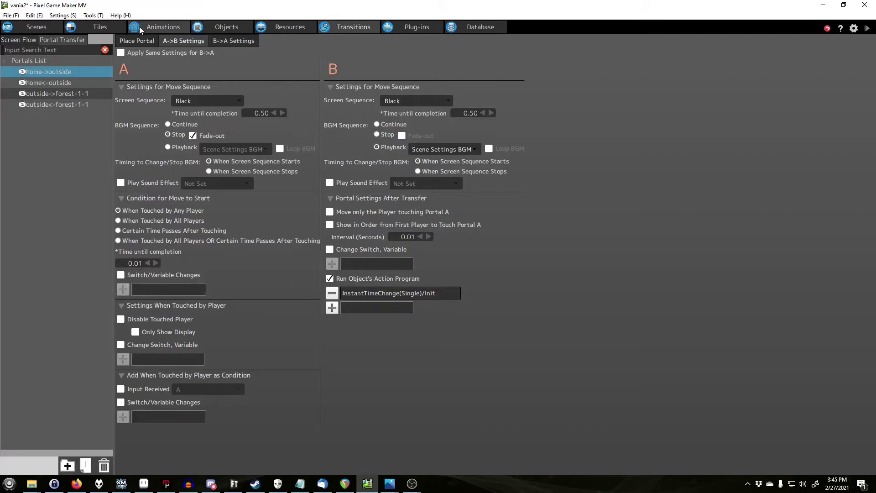
{"action": "left_click", "coordinate": [133, 42]}
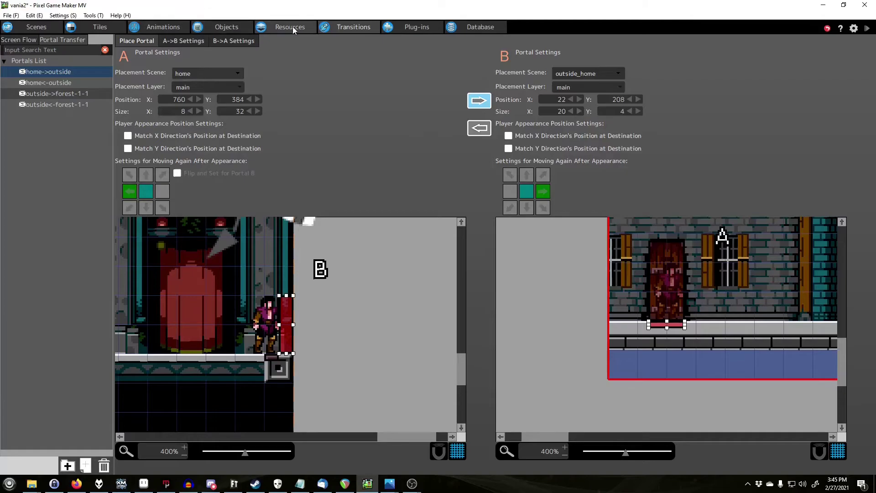
{"action": "left_click", "coordinate": [177, 40]}
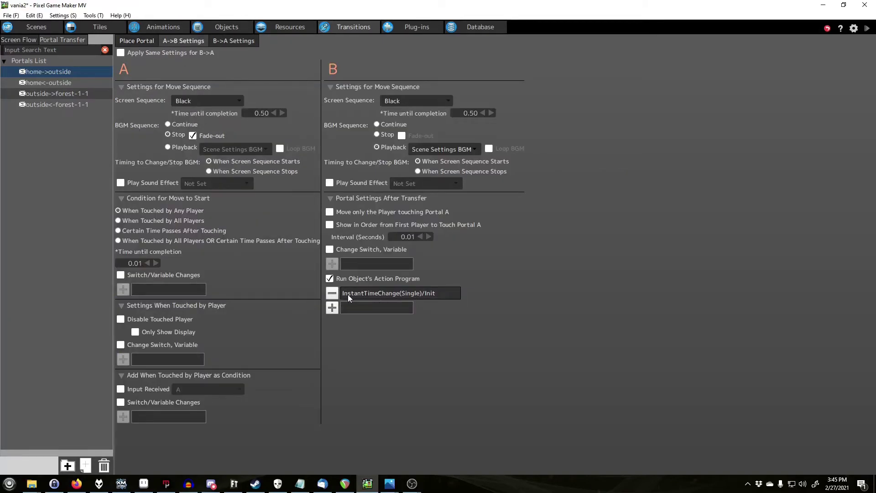
- Remove the action run after the home->outside transfer and add InstantTimeChange (Single) with action box Init in its place
{"action": "left_click", "coordinate": [336, 295]}
{"action": "left_click", "coordinate": [332, 293]}
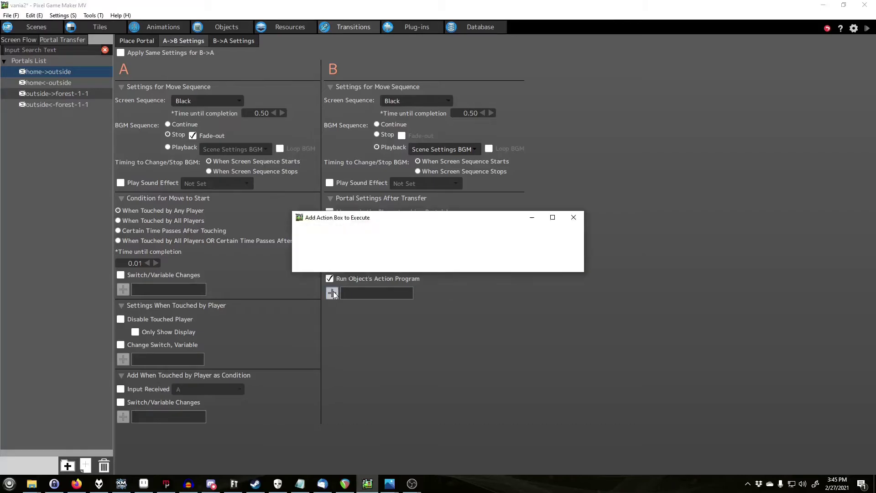
{"action": "left_click", "coordinate": [351, 237]}
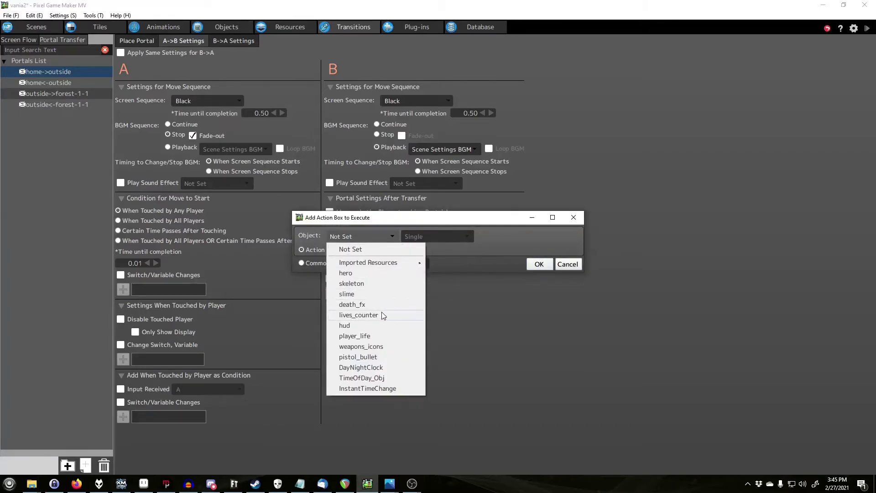
{"action": "left_click", "coordinate": [391, 388]}
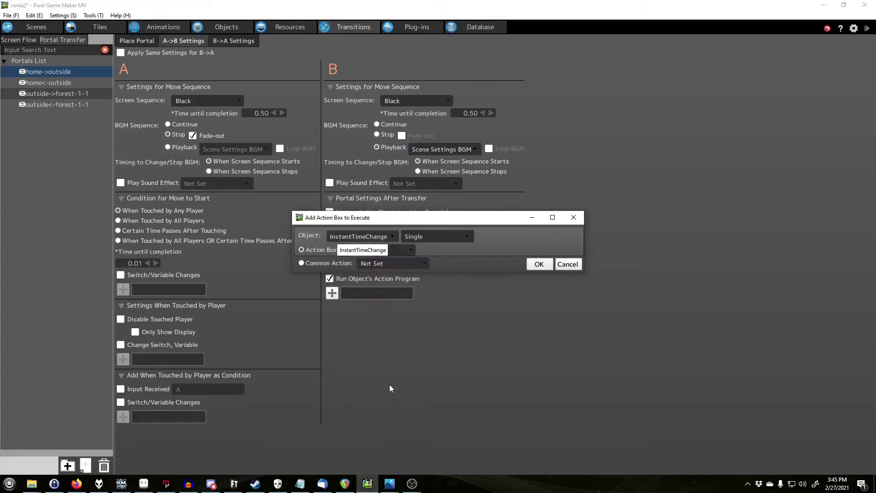
{"action": "left_click", "coordinate": [391, 252]}
{"action": "left_click", "coordinate": [352, 267]}
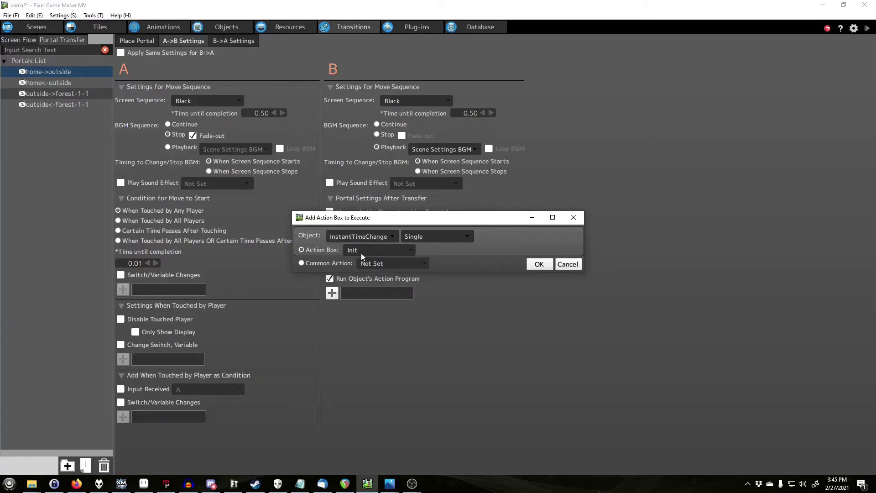
{"action": "left_click", "coordinate": [539, 264]}
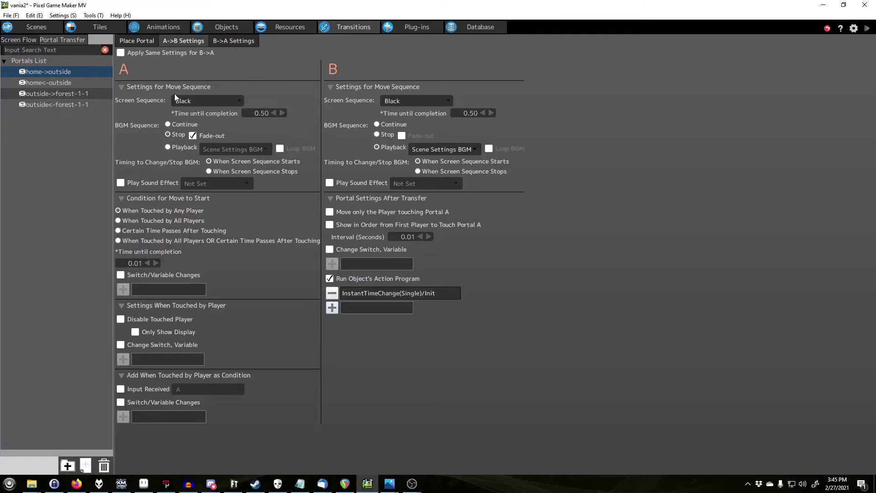
- Examine both variable conditions on InstantTimeChange's link from Init to Afternoon - Instant without changing them
{"action": "left_click", "coordinate": [227, 27]}
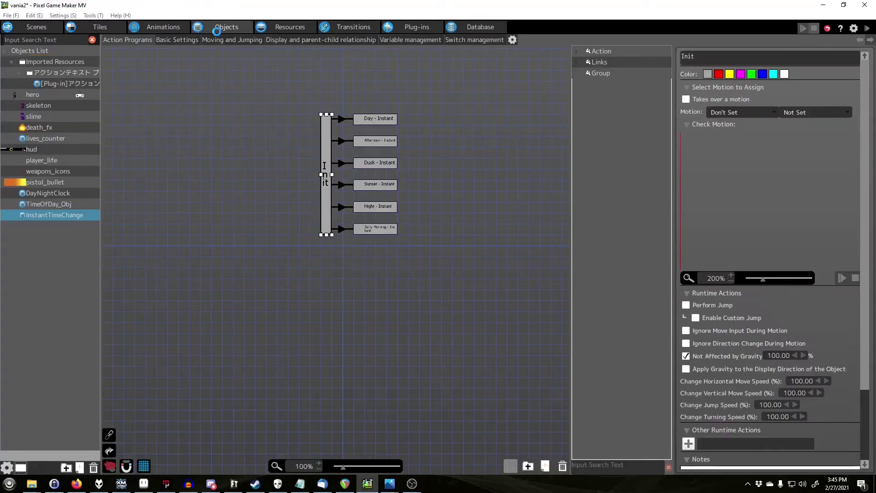
{"action": "left_click", "coordinate": [336, 110]}
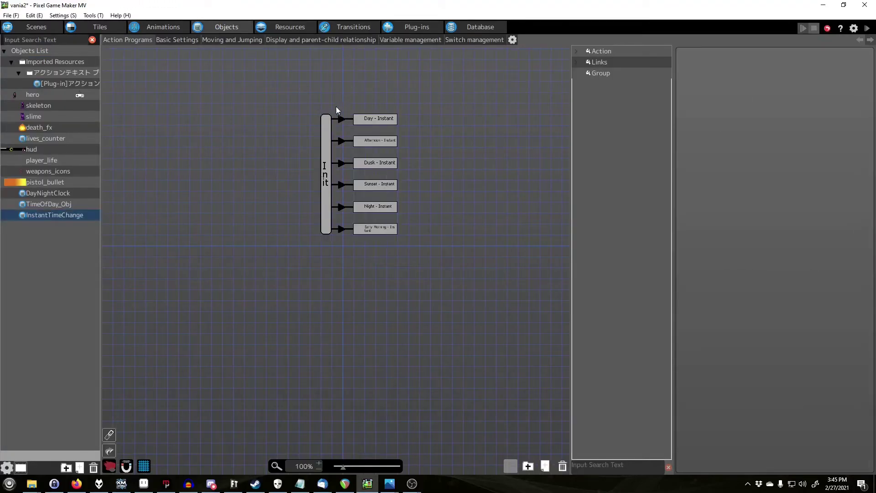
{"action": "left_click", "coordinate": [342, 141]}
{"action": "double_click", "coordinate": [761, 224]}
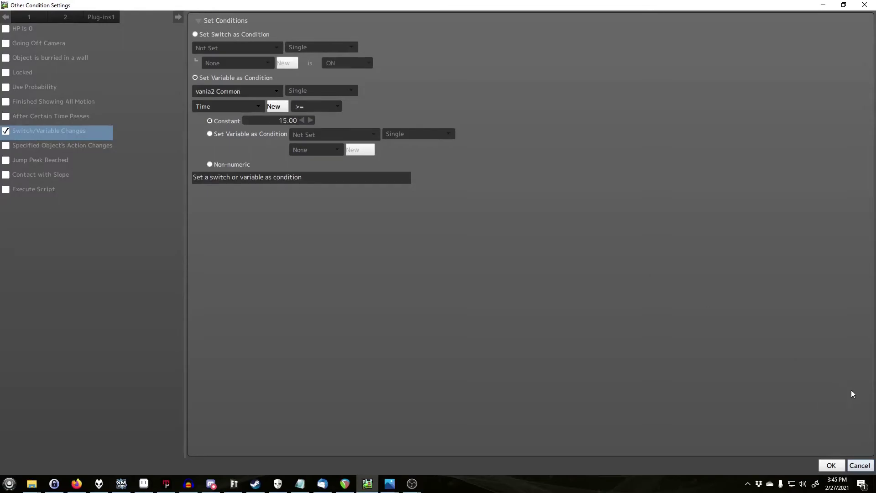
{"action": "left_click", "coordinate": [860, 465]}
{"action": "double_click", "coordinate": [714, 240]}
{"action": "left_click", "coordinate": [860, 465]}
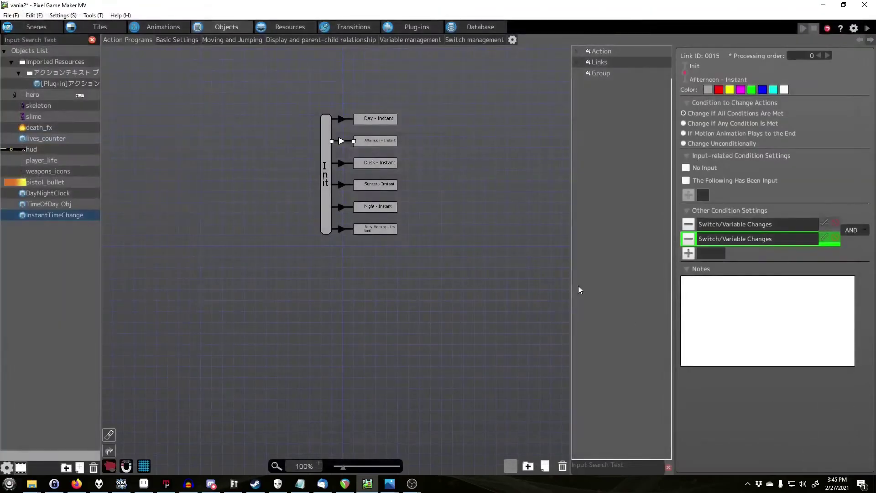
- Compare the layer display runtime actions of the Afternoon, Early Morning and Day instant actions
{"action": "left_click", "coordinate": [382, 140]}
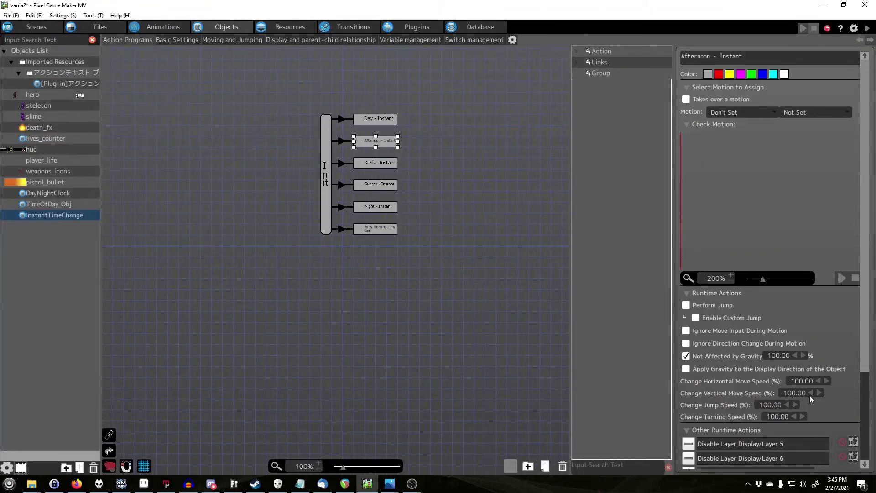
{"action": "scroll", "coordinate": [776, 375], "scroll_direction": "down", "scroll_amount": 3}
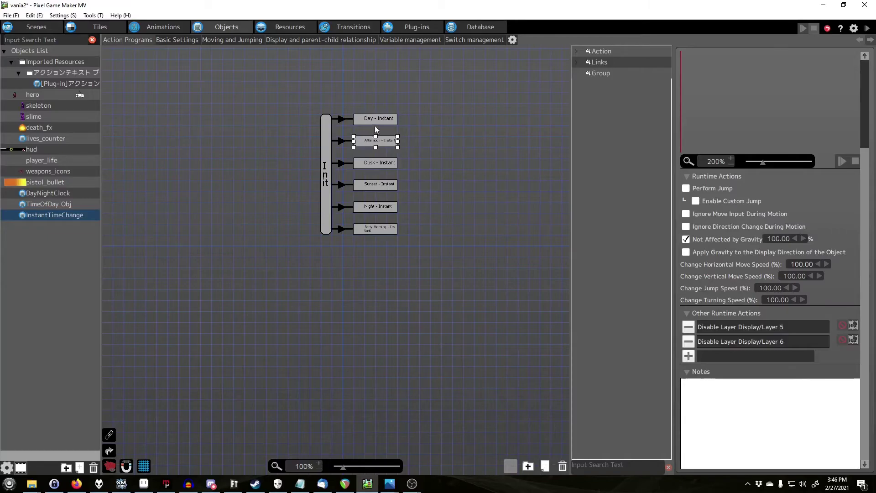
{"action": "left_click", "coordinate": [377, 230]}
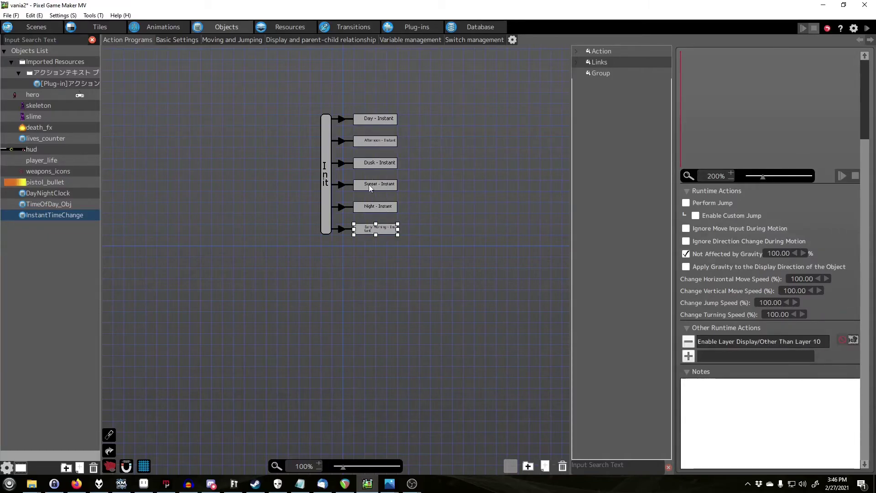
{"action": "left_click", "coordinate": [371, 121]}
{"action": "left_click", "coordinate": [372, 144]}
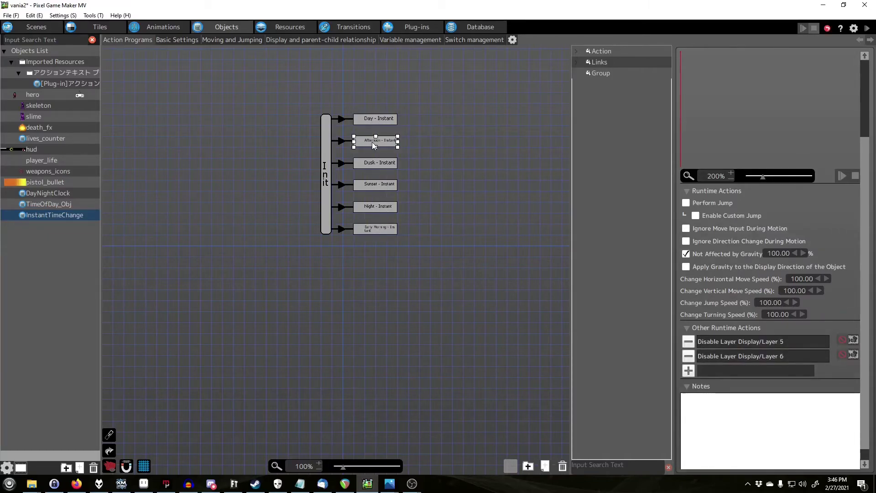
- Compare the layer display runtime actions of the Dusk, Sunset, Night and Early Morning instant actions
{"action": "left_click", "coordinate": [376, 164]}
{"action": "left_click", "coordinate": [375, 184]}
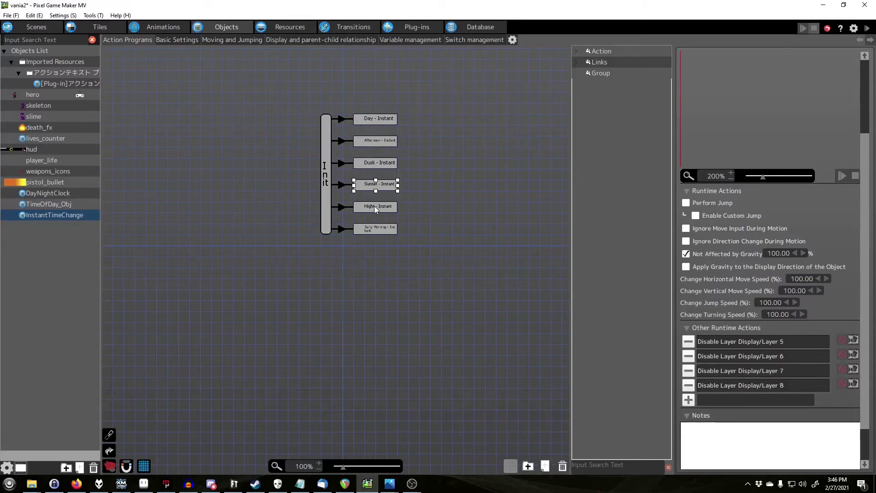
{"action": "left_click", "coordinate": [461, 145]}
{"action": "left_click", "coordinate": [380, 167]}
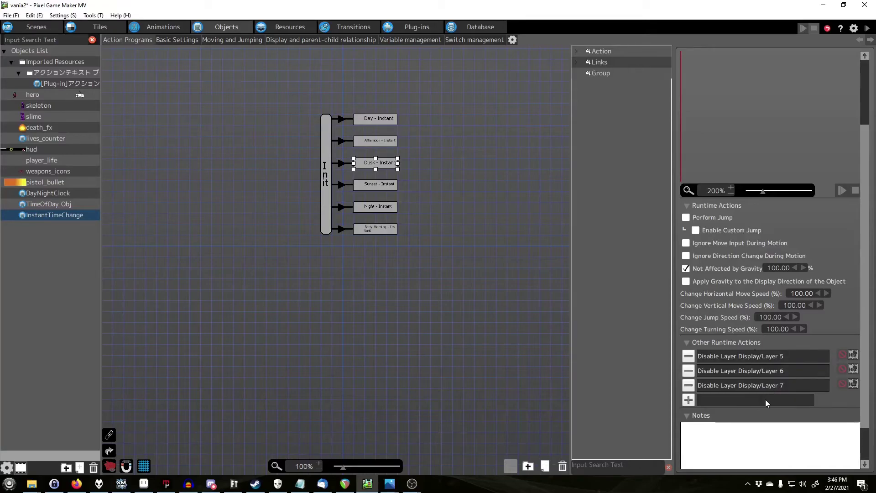
{"action": "left_click", "coordinate": [371, 184]}
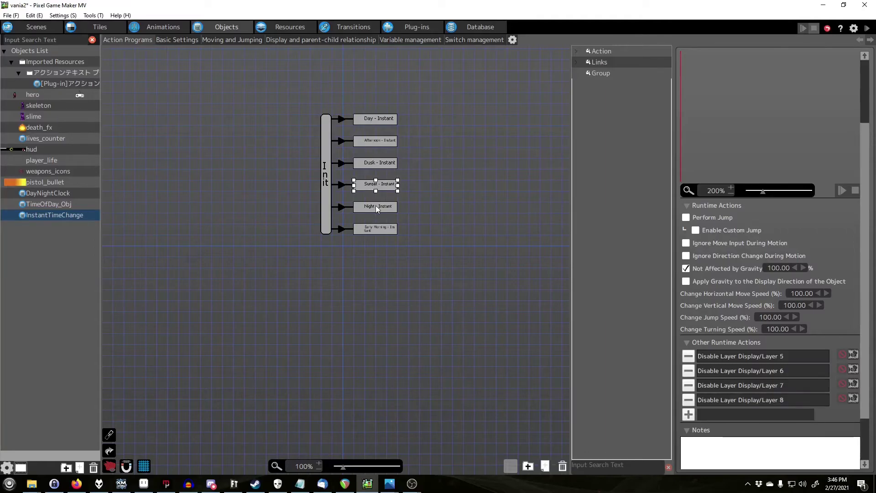
{"action": "left_click", "coordinate": [376, 206]}
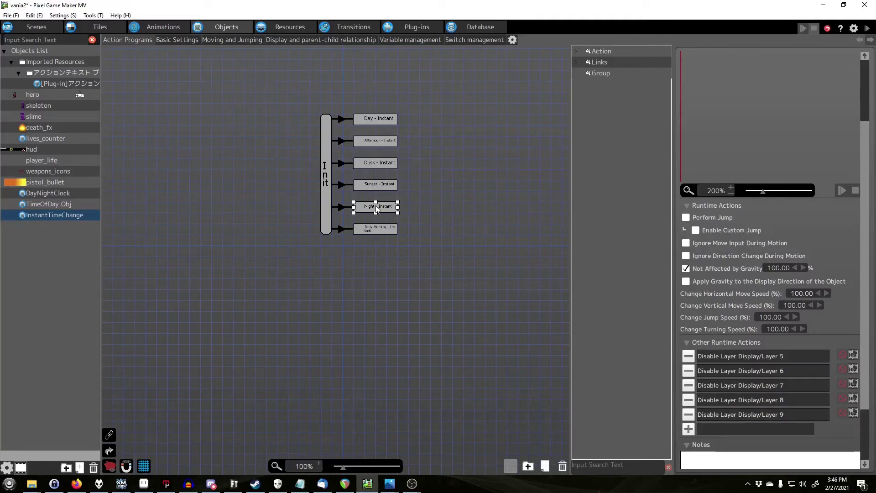
{"action": "left_click", "coordinate": [392, 231]}
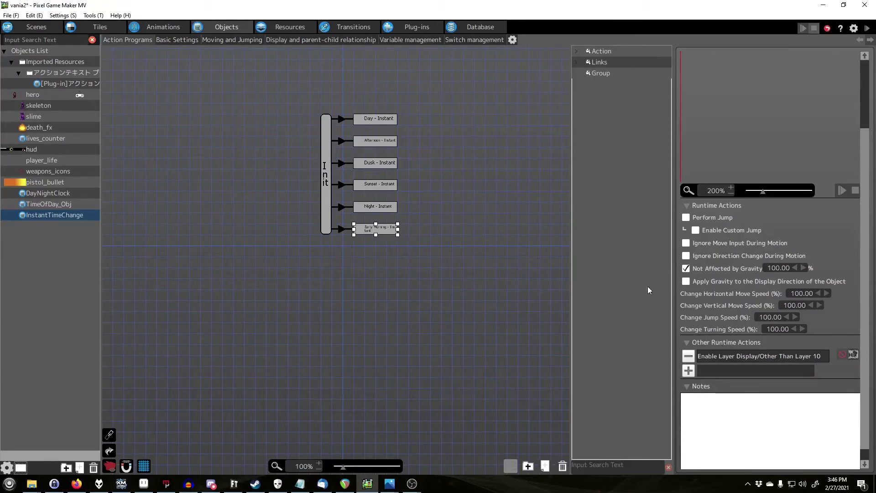
{"action": "left_click", "coordinate": [334, 285]}
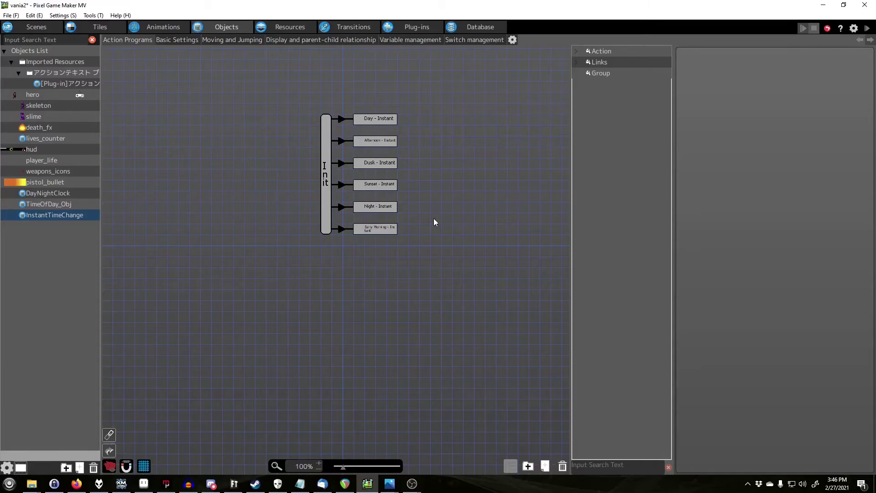
- Examine the Enable Layer Display settings of the Early Morning - Instant action without changing them
{"action": "left_click", "coordinate": [391, 233]}
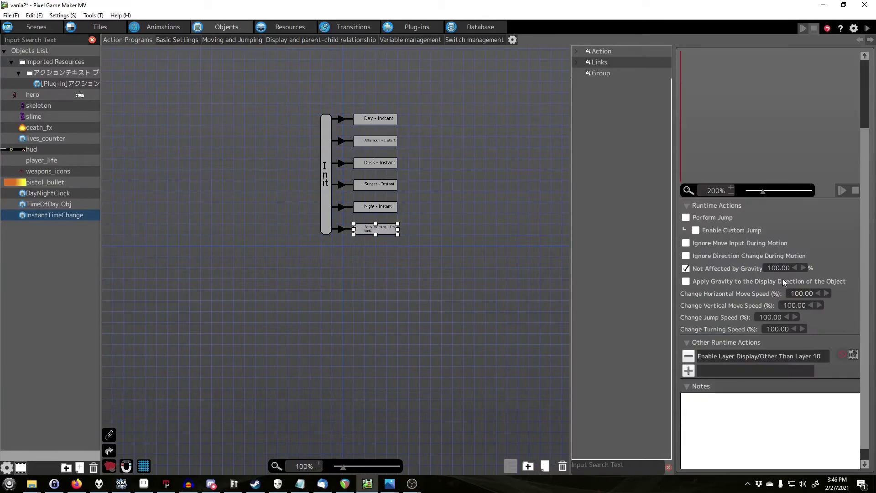
{"action": "double_click", "coordinate": [795, 356]}
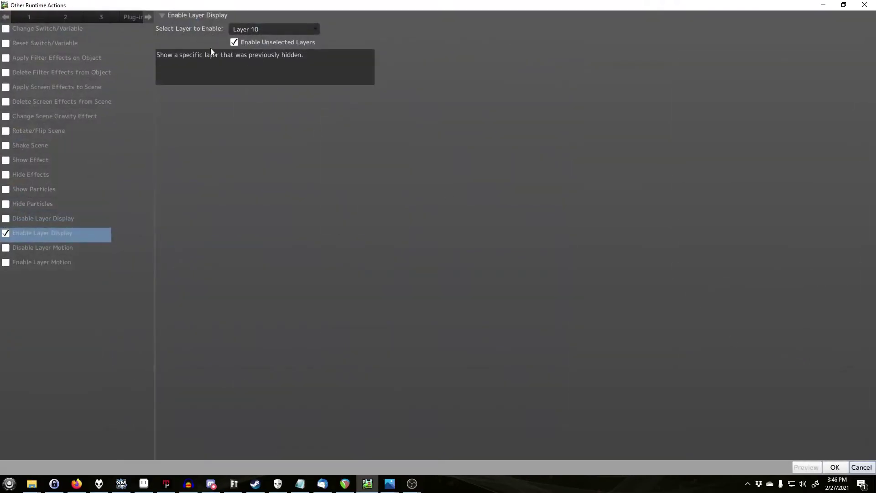
{"action": "left_click", "coordinate": [870, 467]}
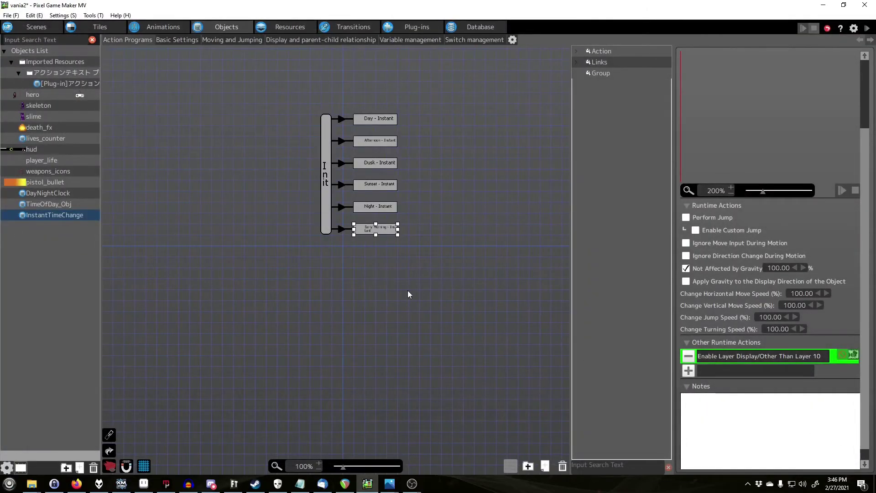
{"action": "left_click", "coordinate": [408, 295]}
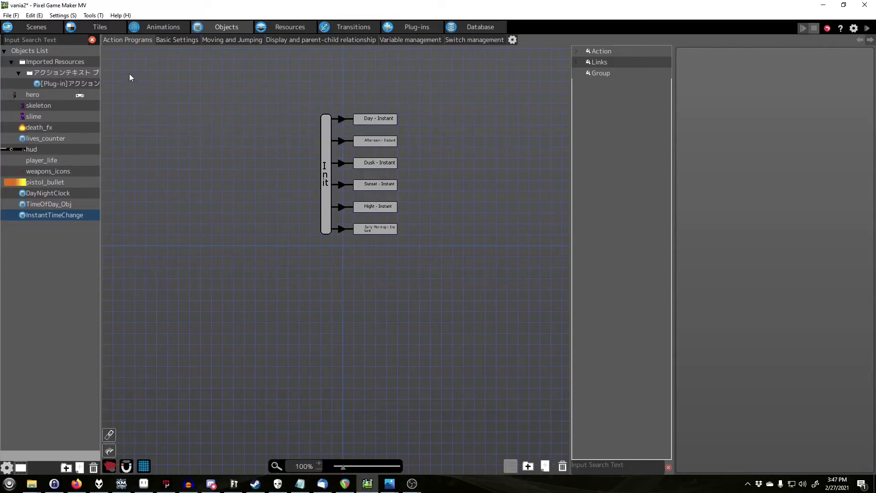
- Inspect the time-of-day object placed near the lower edge of the HUD layer in the menu scene
{"action": "left_click", "coordinate": [40, 28]}
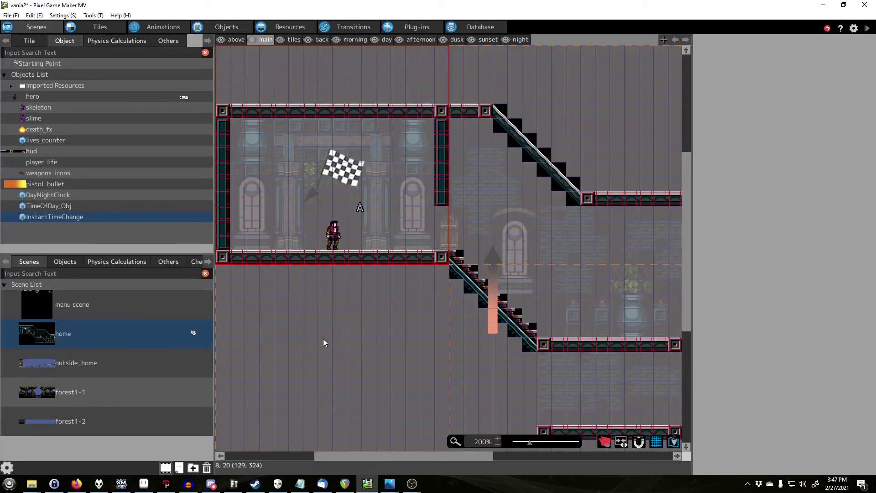
{"action": "left_click", "coordinate": [89, 308]}
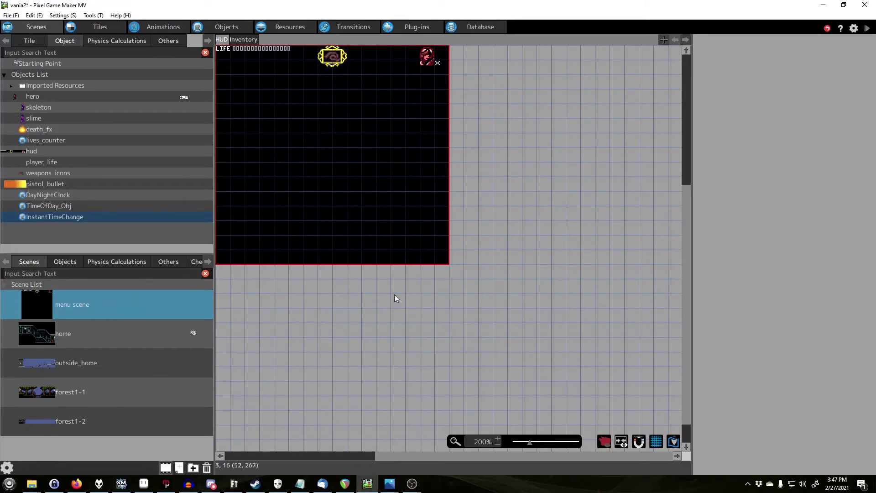
{"action": "left_click", "coordinate": [425, 259]}
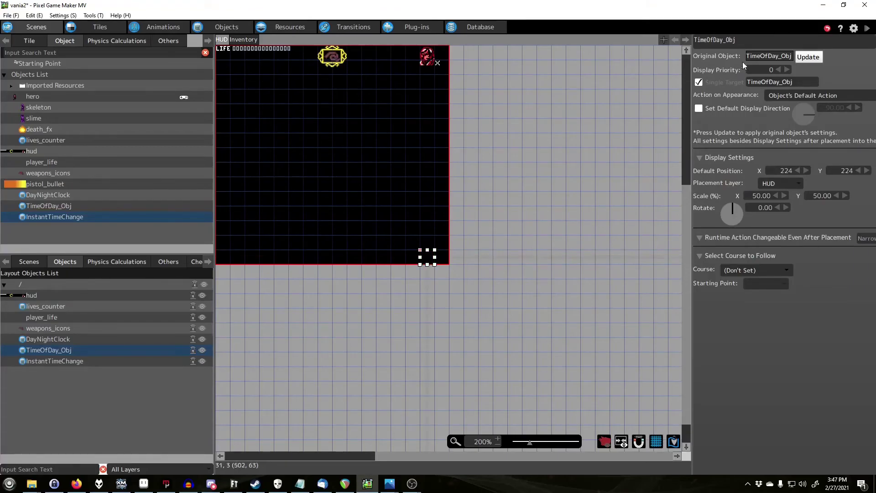
{"action": "left_click", "coordinate": [444, 258]}
{"action": "left_click", "coordinate": [471, 220]}
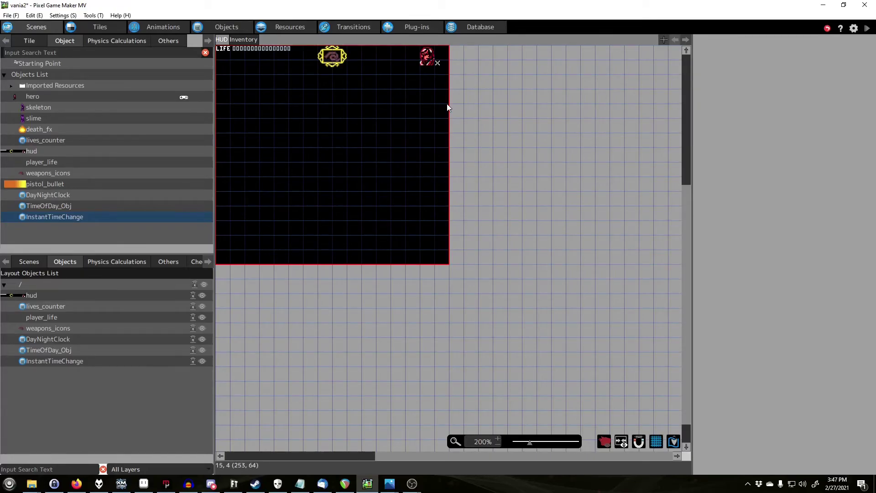
- Review the A->B settings of the outside->forest-1-1 and outside<-forest-1-1 portals for the action program run after transfer
{"action": "left_click", "coordinate": [340, 29]}
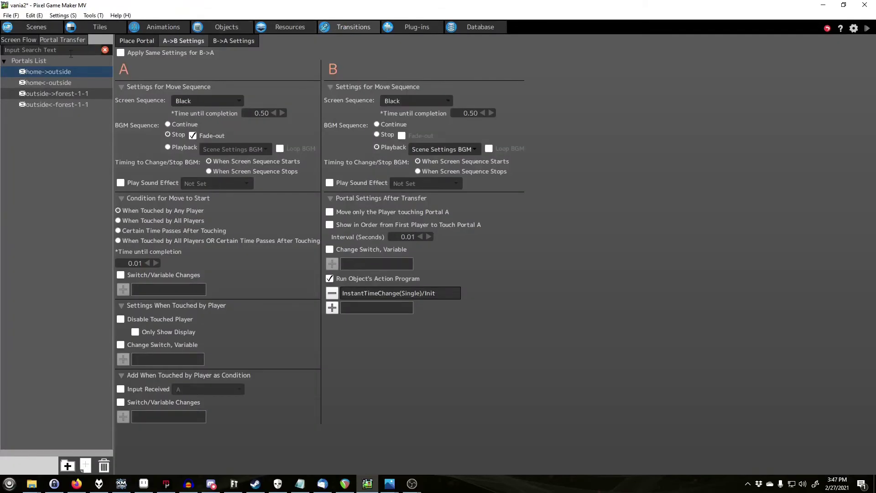
{"action": "left_click", "coordinate": [61, 94]}
{"action": "left_click", "coordinate": [64, 104]}
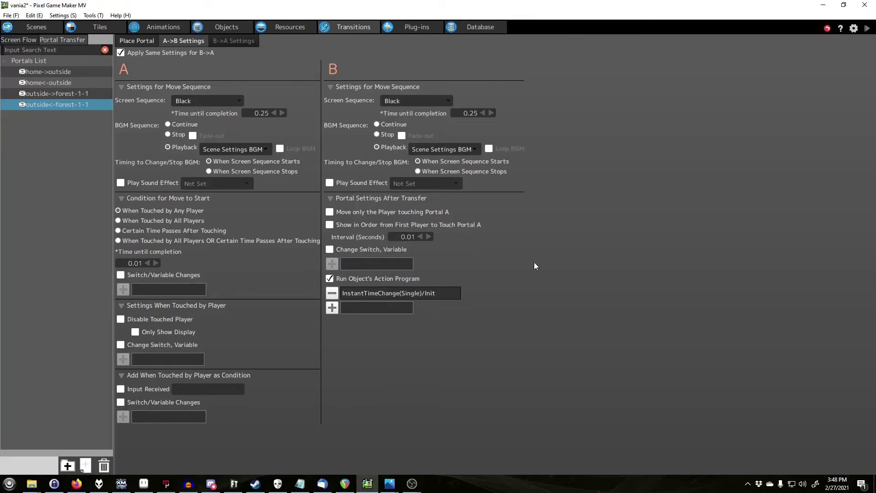
- Link the home scene to outside_home in the transition screen flow
{"action": "left_click", "coordinate": [19, 40]}
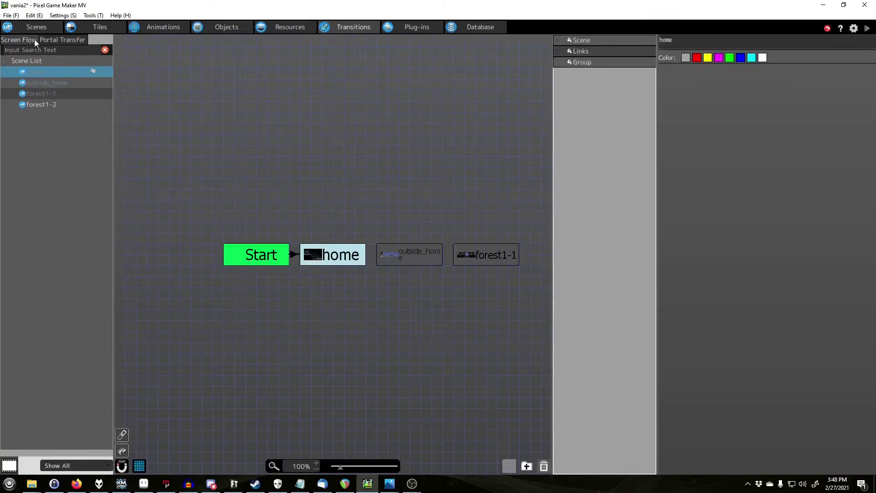
{"action": "left_click", "coordinate": [295, 254]}
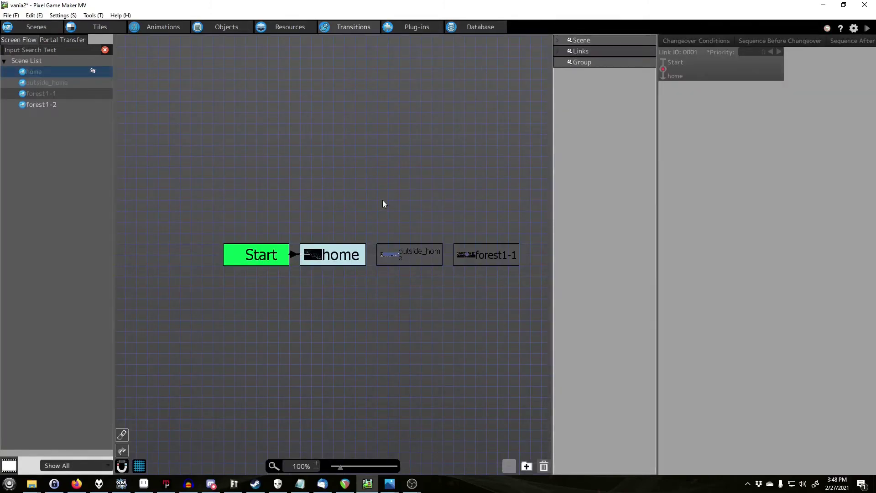
{"action": "left_click", "coordinate": [351, 261]}
{"action": "right_click", "coordinate": [350, 262]}
{"action": "left_click", "coordinate": [375, 277]}
{"action": "left_click", "coordinate": [393, 259]}
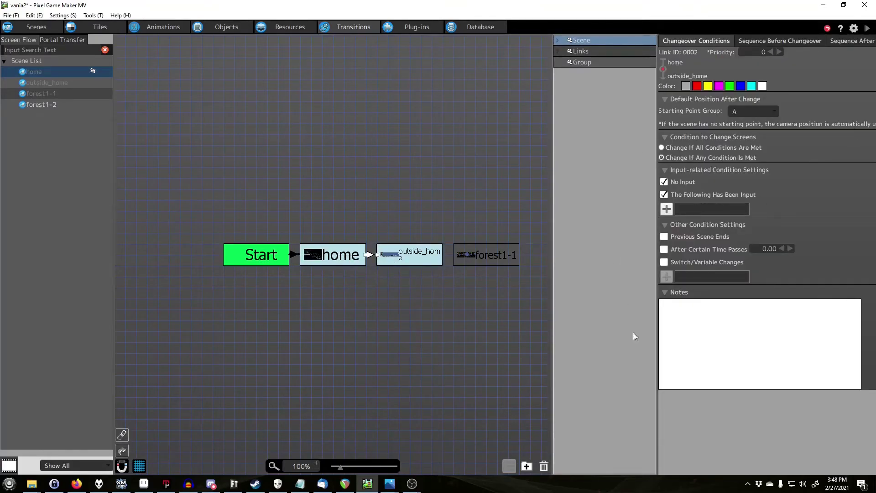
- Make the home to outside_home link run InstantTimeChange (Single) with action box Init after the changeover
{"action": "left_click", "coordinate": [783, 40]}
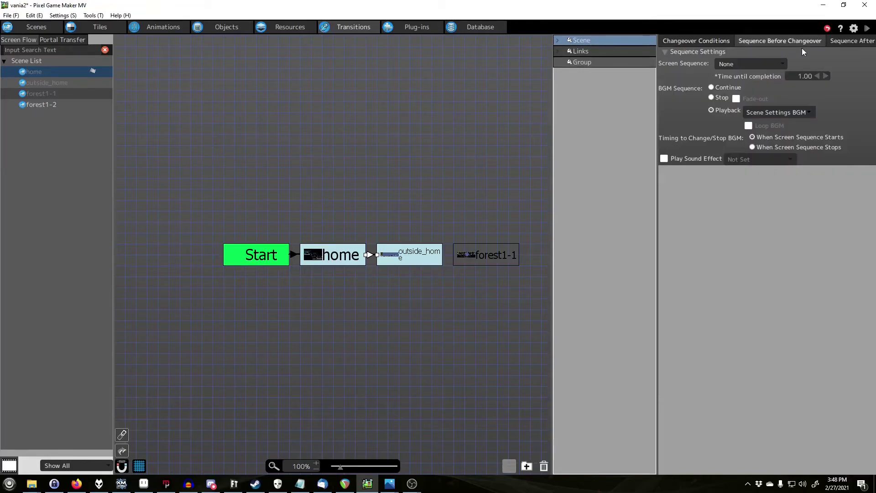
{"action": "left_click", "coordinate": [842, 43]}
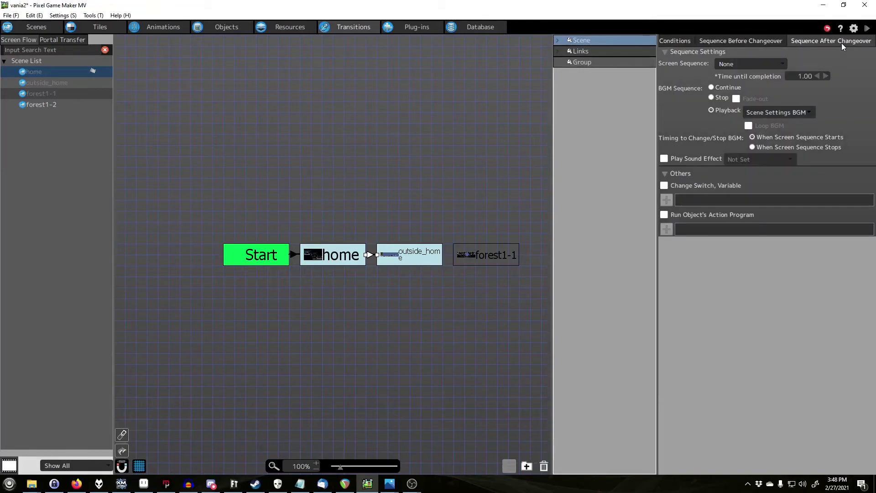
{"action": "left_click", "coordinate": [664, 215]}
{"action": "left_click", "coordinate": [667, 229]}
{"action": "left_click", "coordinate": [341, 237]}
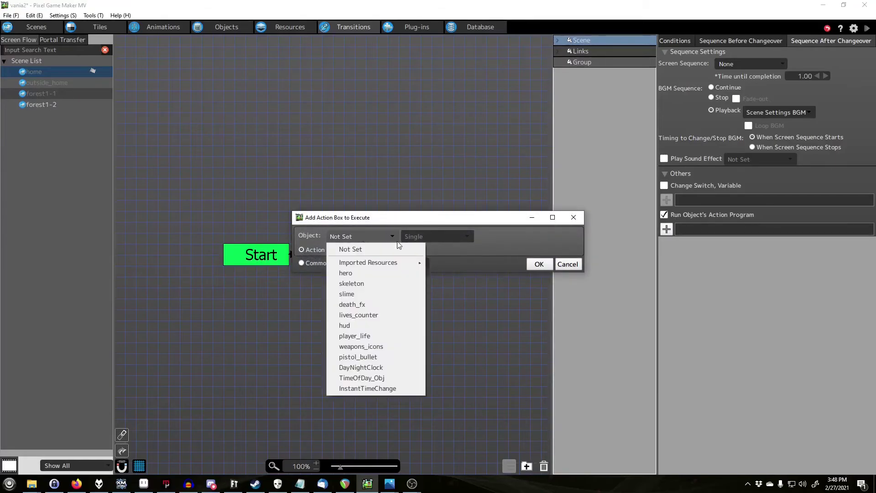
{"action": "left_click", "coordinate": [384, 388]}
{"action": "left_click", "coordinate": [385, 250]}
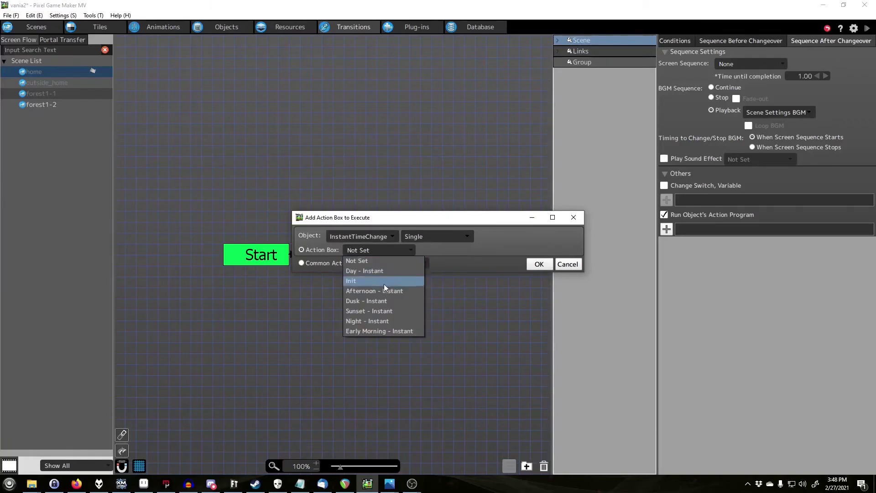
{"action": "left_click", "coordinate": [366, 281]}
{"action": "left_click", "coordinate": [539, 265]}
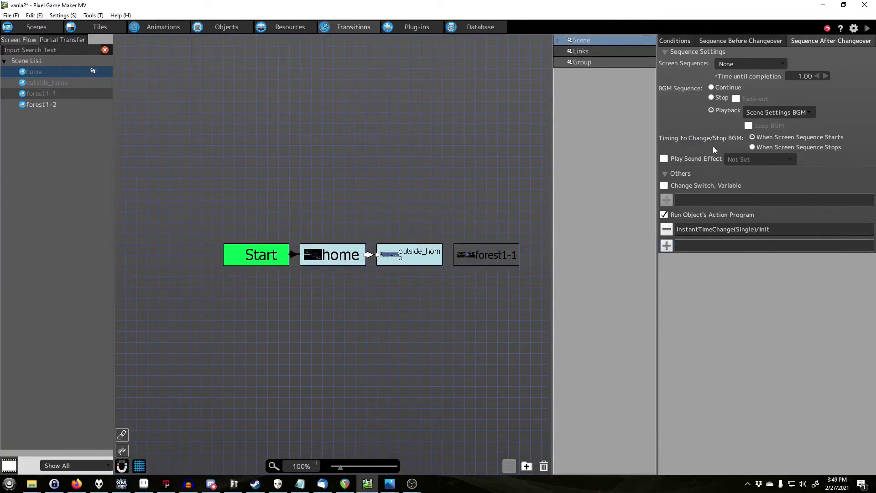
- Remove the InstantTimeChange action from the home to outside_home link, turn off its action program option, and delete the link
{"action": "left_click", "coordinate": [667, 229]}
{"action": "left_click", "coordinate": [708, 215]}
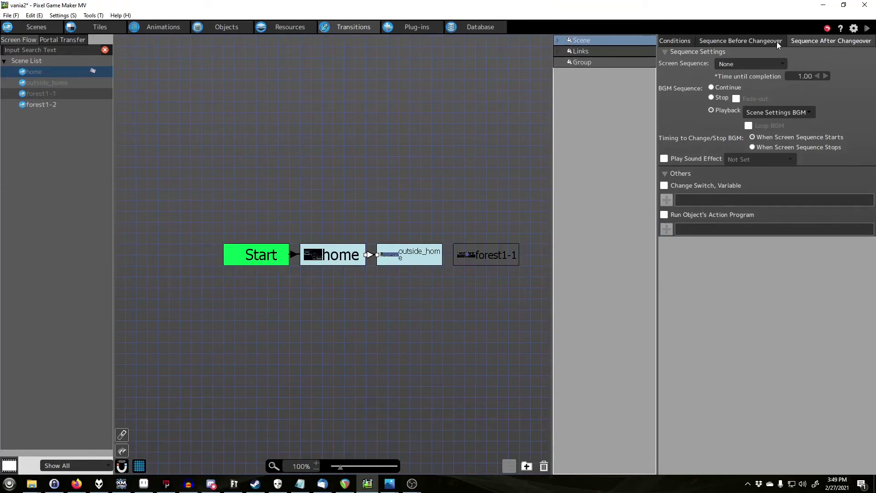
{"action": "left_click", "coordinate": [759, 40]}
{"action": "left_click", "coordinate": [673, 40]}
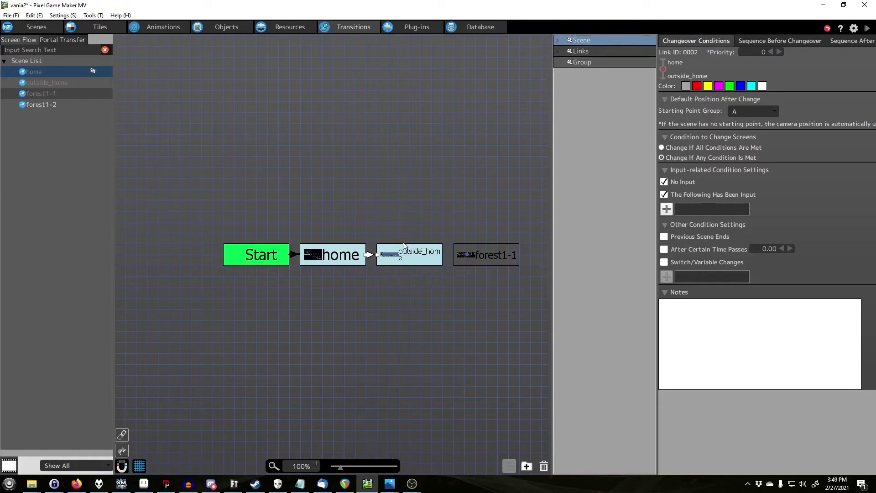
{"action": "right_click", "coordinate": [372, 255]}
{"action": "left_click", "coordinate": [405, 367]}
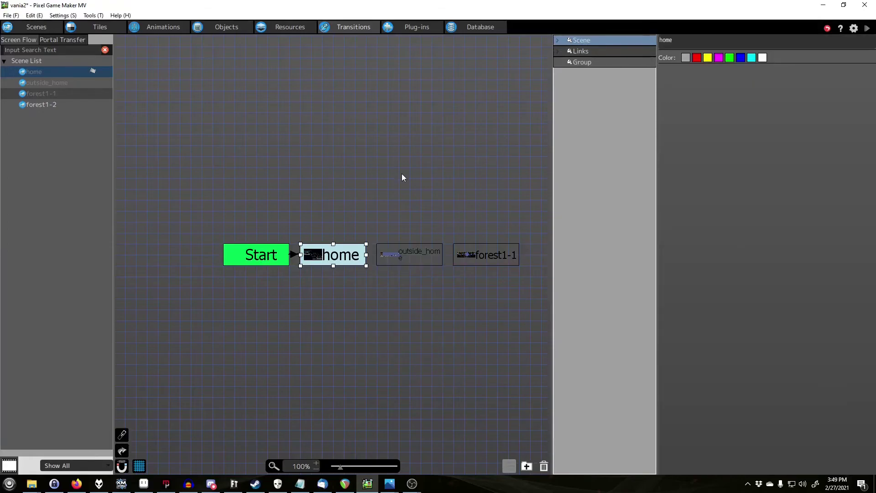
{"action": "left_click", "coordinate": [7, 27]}
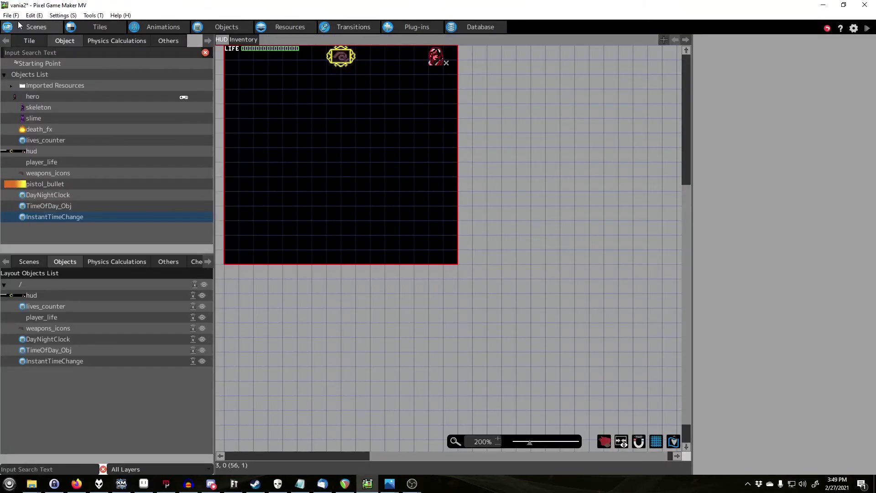
{"action": "left_click", "coordinate": [105, 29]}
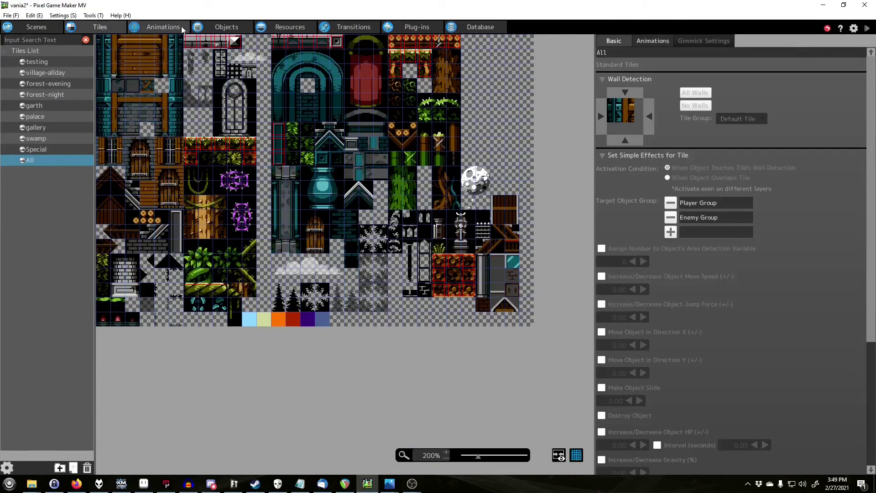
{"action": "left_click", "coordinate": [165, 25]}
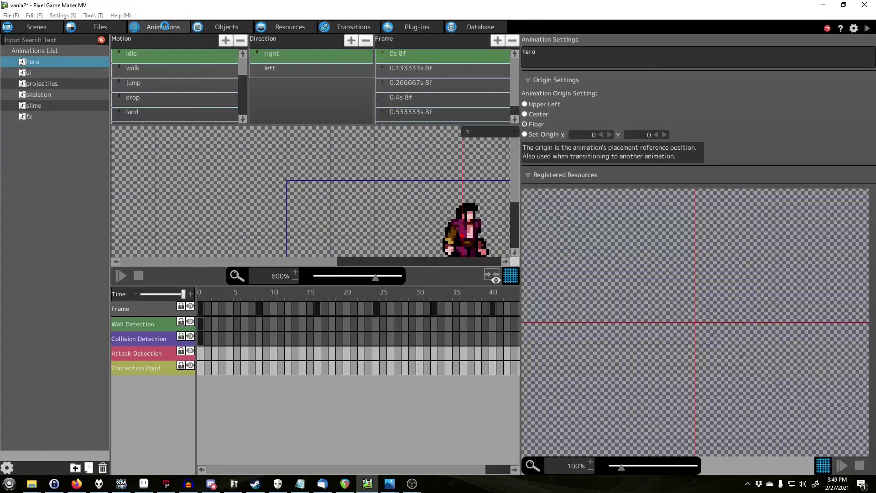
- Compare the action programs of the TimeOfDay_Obj and InstantTimeChange objects
{"action": "left_click", "coordinate": [233, 24]}
{"action": "left_click", "coordinate": [268, 175]}
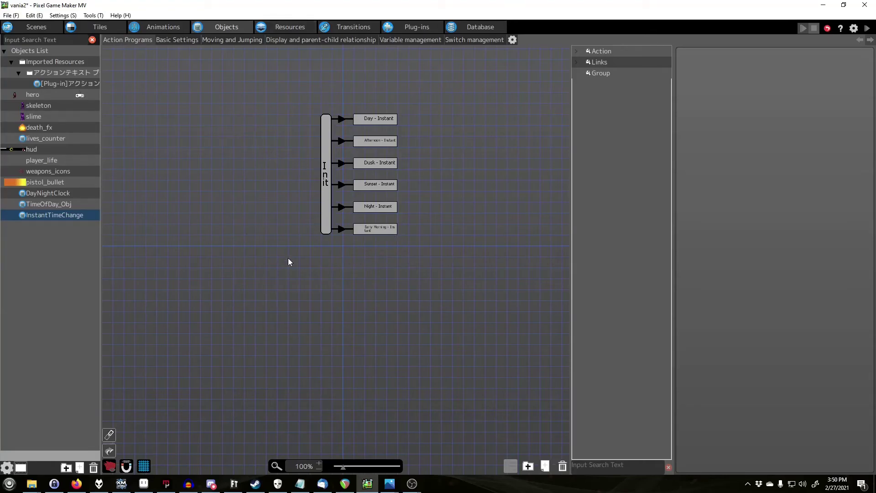
{"action": "left_click", "coordinate": [52, 209]}
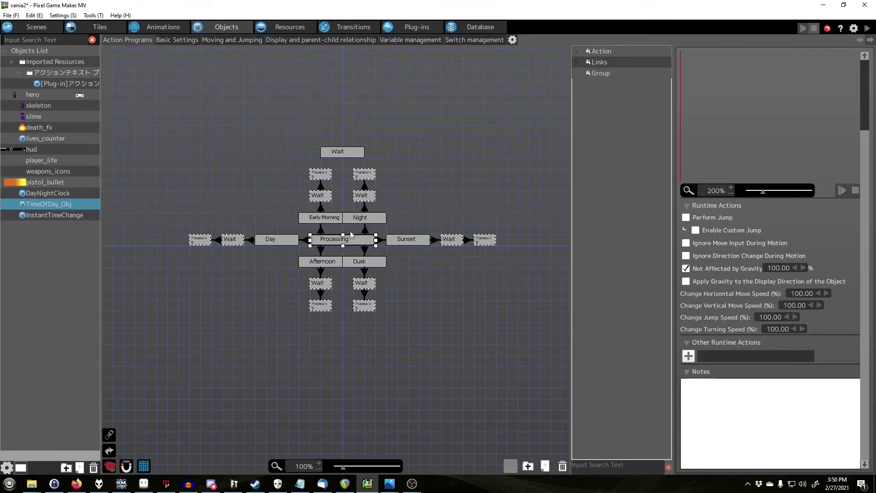
{"action": "left_click", "coordinate": [449, 323]}
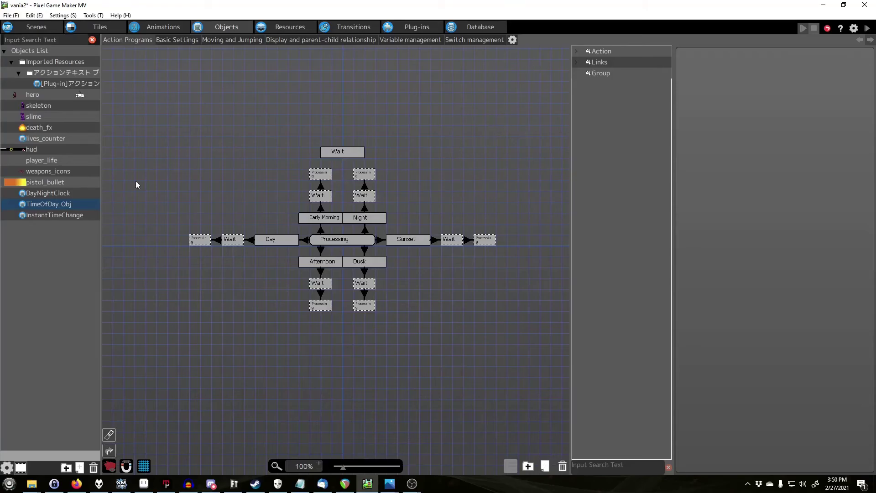
{"action": "left_click", "coordinate": [68, 215]}
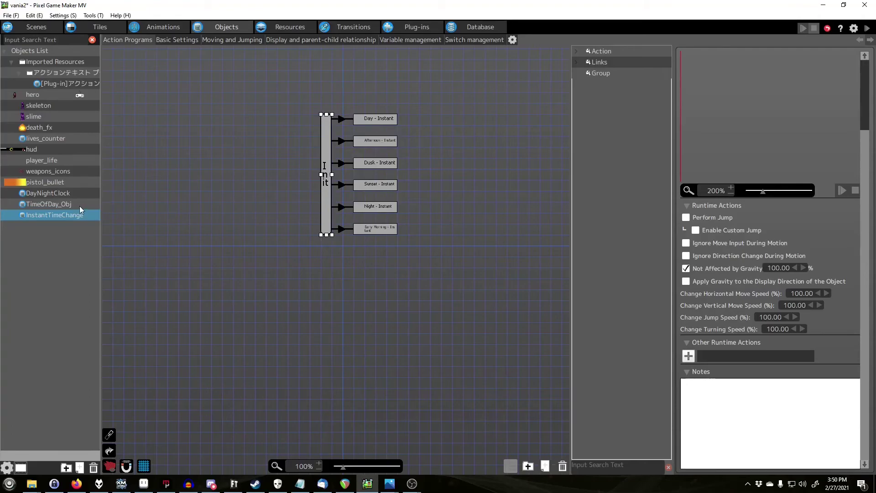
{"action": "left_click", "coordinate": [64, 203]}
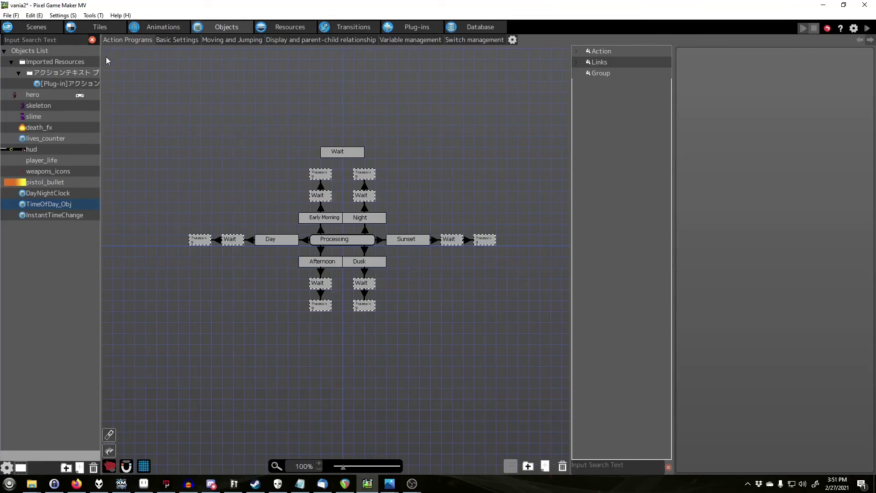
- Switch to Aseprite and compare the tile artwork in the Tileset-All and Tiles-Afternoon sprites
{"action": "left_click", "coordinate": [143, 484]}
{"action": "scroll", "coordinate": [406, 226], "scroll_direction": "down", "scroll_amount": 2}
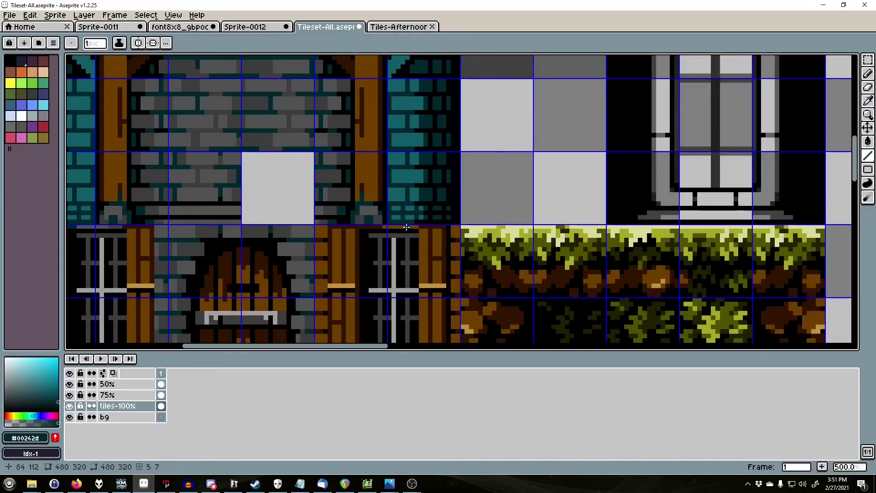
{"action": "scroll", "coordinate": [406, 227], "scroll_direction": "down", "scroll_amount": 3}
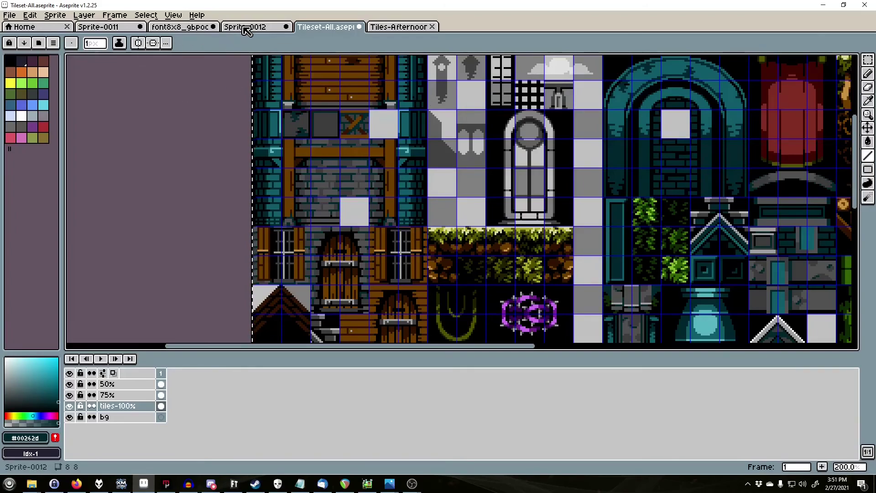
{"action": "left_click", "coordinate": [386, 28]}
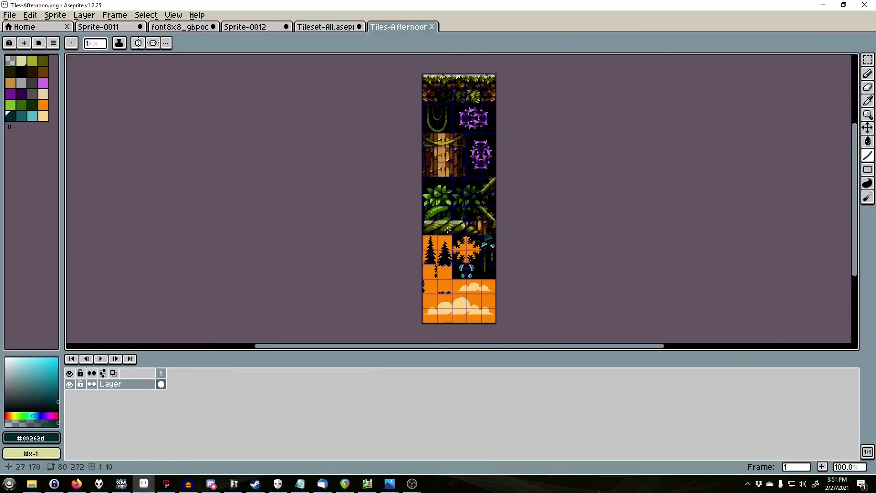
{"action": "scroll", "coordinate": [476, 249], "scroll_direction": "up", "scroll_amount": 3}
{"action": "scroll", "coordinate": [456, 299], "scroll_direction": "down", "scroll_amount": 1}
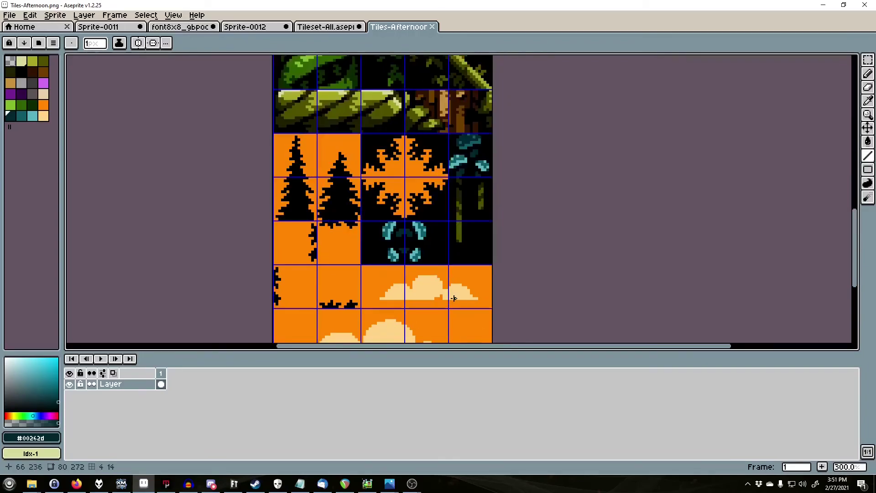
{"action": "scroll", "coordinate": [454, 298], "scroll_direction": "down", "scroll_amount": 1}
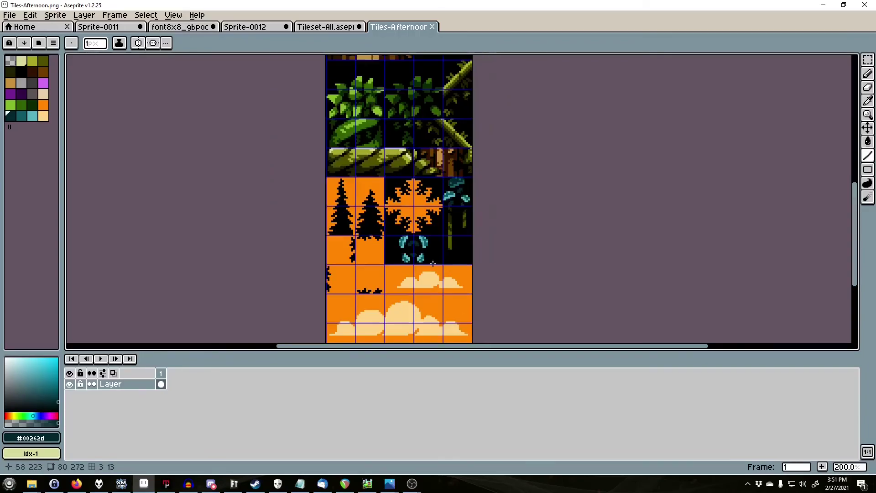
- Return to the upper part of the Tileset-All sprite and clear its selection
{"action": "left_click", "coordinate": [313, 28]}
{"action": "left_click_drag", "start_coordinate": [855, 148], "coordinate": [849, 120]}
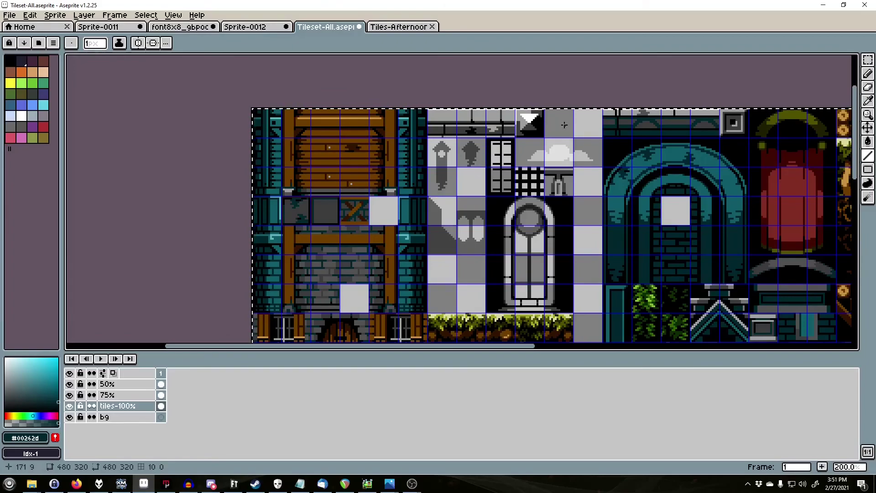
{"action": "key", "text": "ctrl+d"}
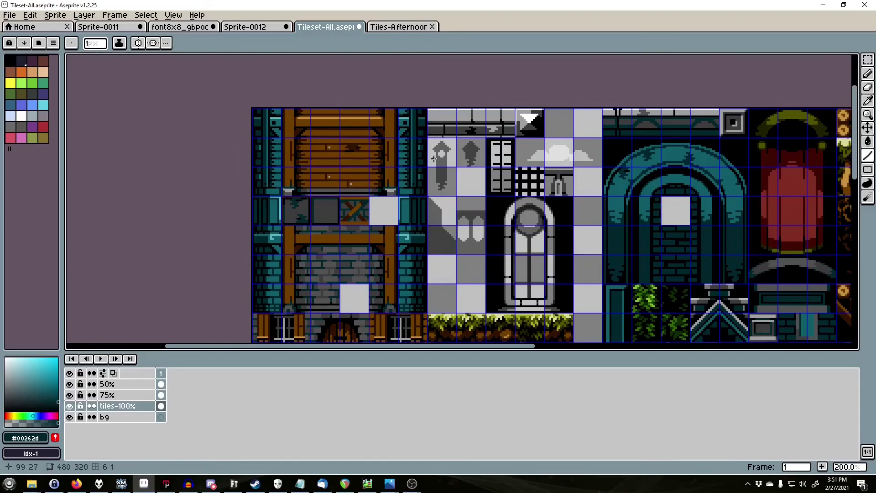
- Inspect the blend mode and opacity of the 50% layer in the Tileset-All sprite
{"action": "left_click", "coordinate": [119, 396]}
{"action": "left_click", "coordinate": [117, 385]}
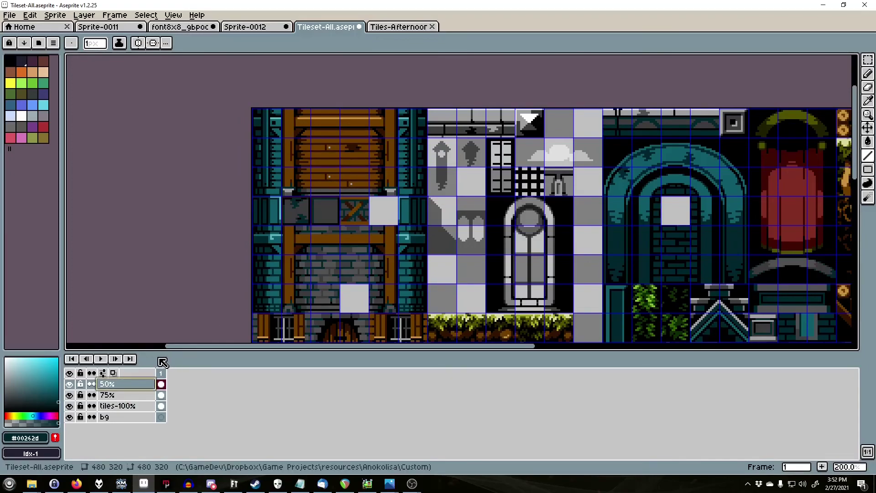
{"action": "double_click", "coordinate": [137, 385]}
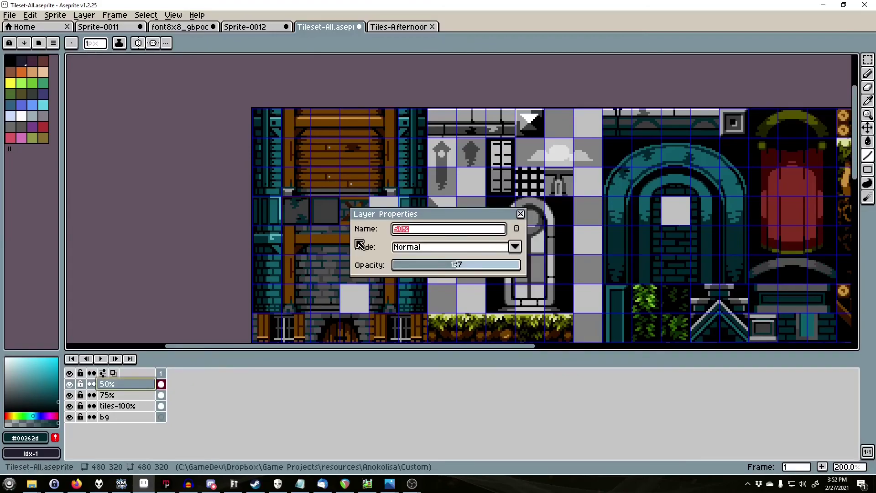
{"action": "left_click", "coordinate": [520, 215]}
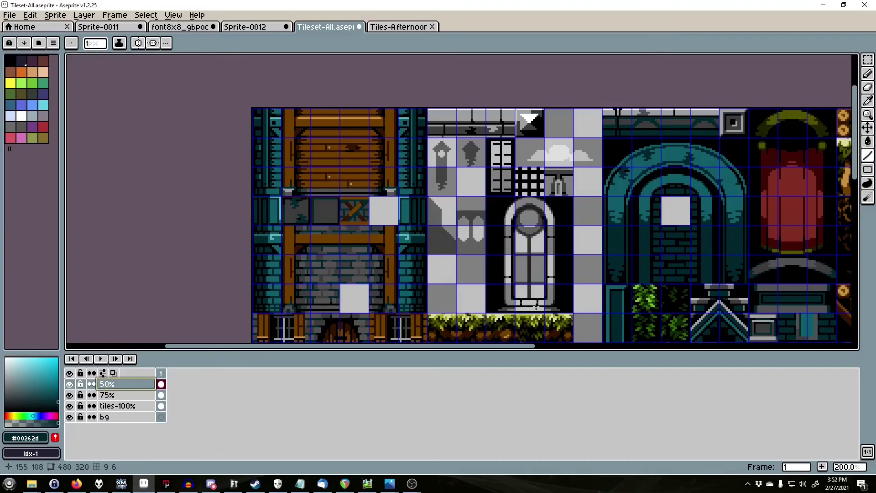
- Switch to Pixel Game Maker MV, open the home scene and view its tiles layer
{"action": "left_click", "coordinate": [367, 483]}
{"action": "left_click", "coordinate": [37, 27]}
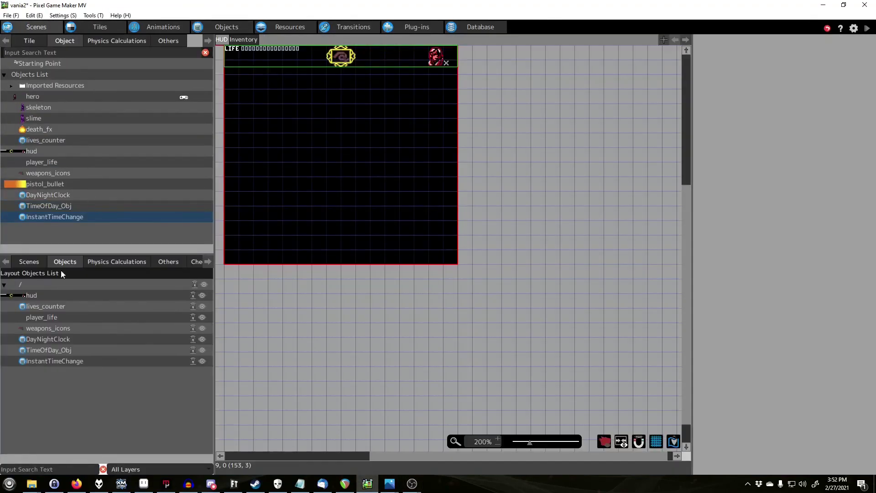
{"action": "left_click", "coordinate": [18, 264]}
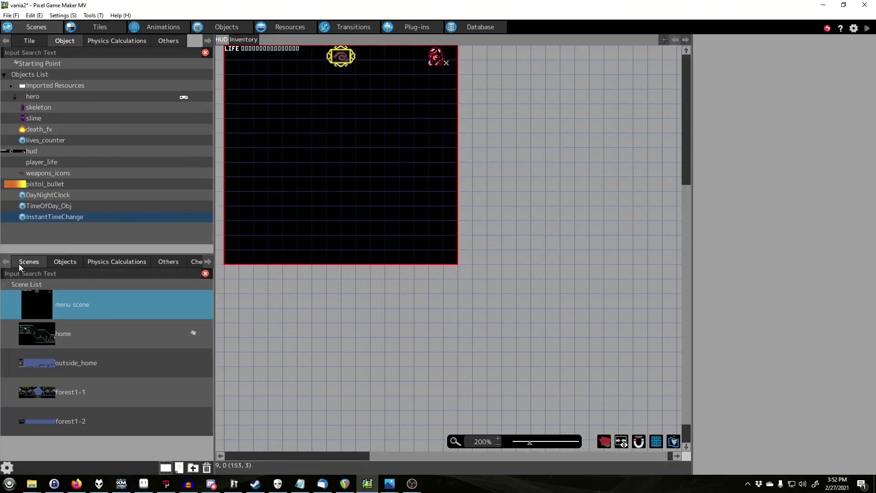
{"action": "double_click", "coordinate": [54, 329]}
{"action": "left_click", "coordinate": [289, 40]}
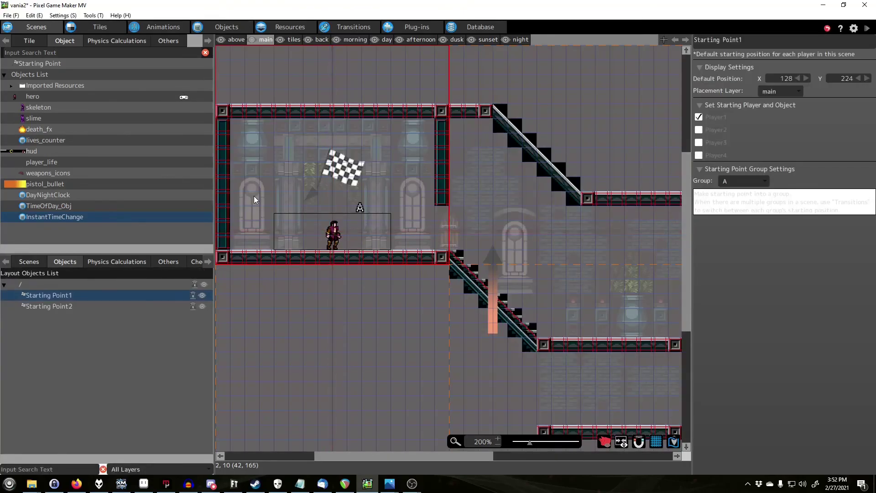
{"action": "left_click", "coordinate": [294, 40]}
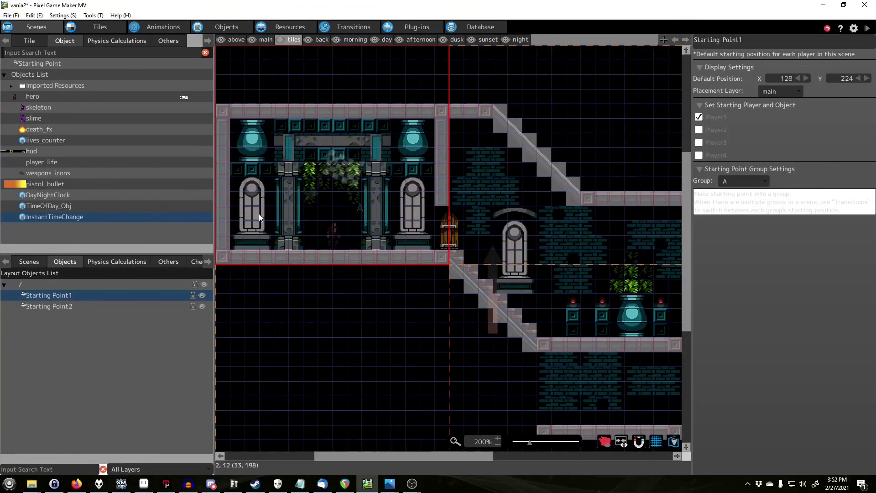